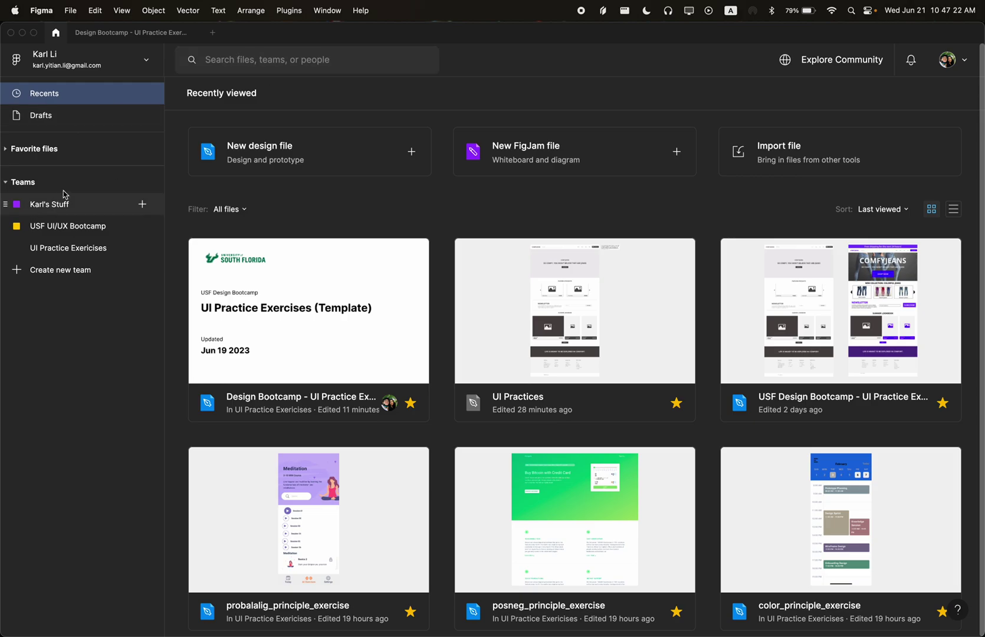
Step: Expand the Favorite files list in the sidebar
left_click(11, 150)
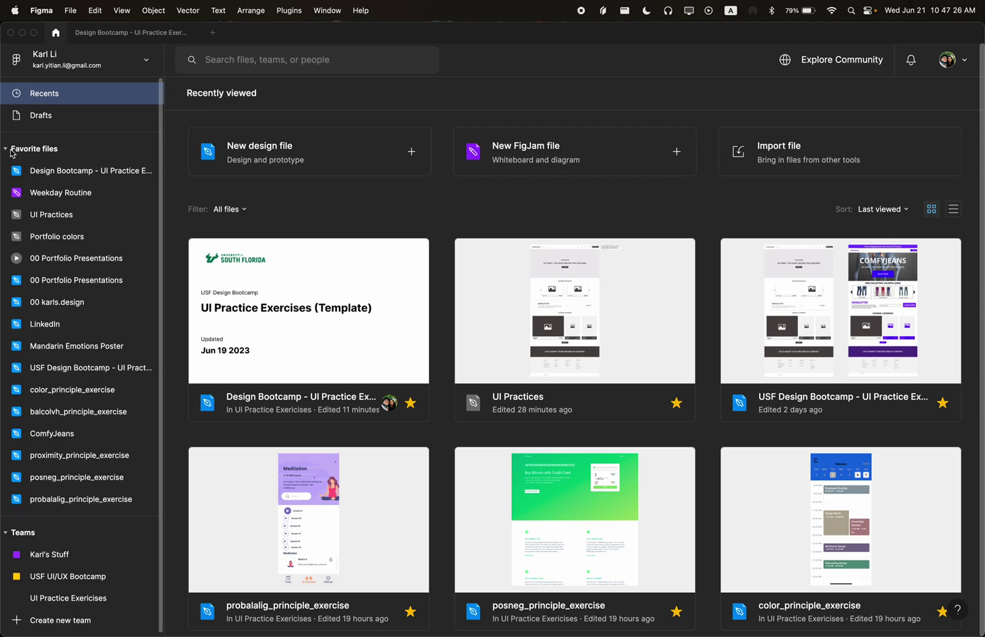
left_click(12, 150)
left_click(12, 149)
left_click(11, 150)
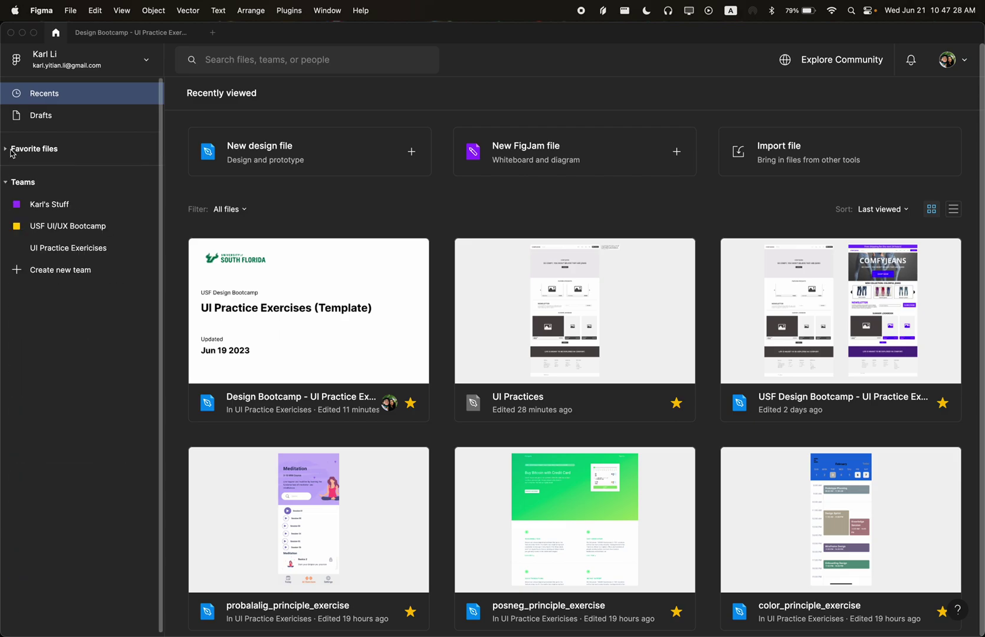
left_click(12, 150)
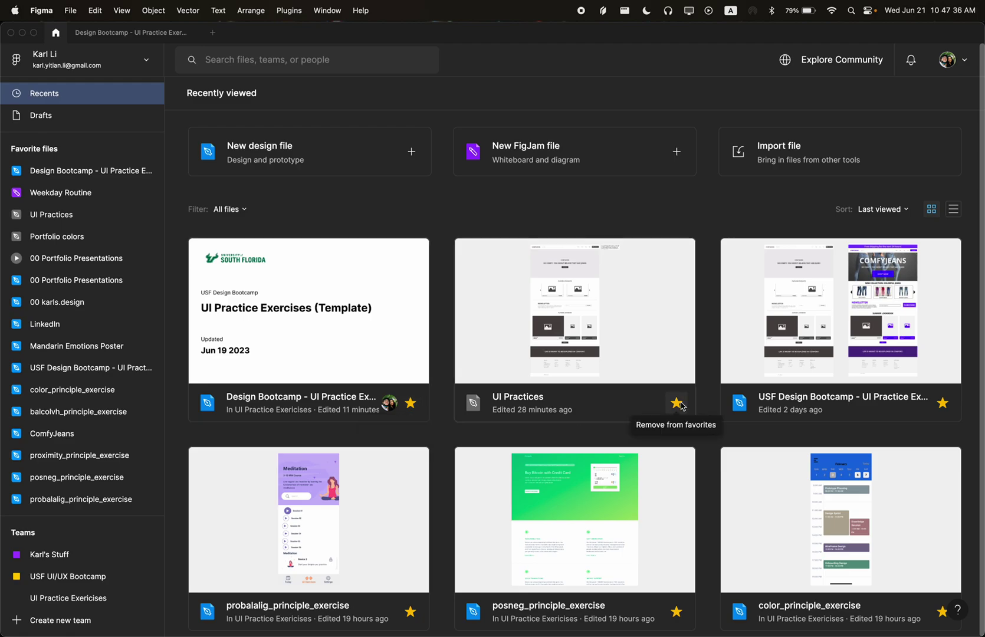
Step: Remove the Design Bootcamp UI practice file from favorites, add it back first in the favorites list, and collapse that list
left_click(410, 403)
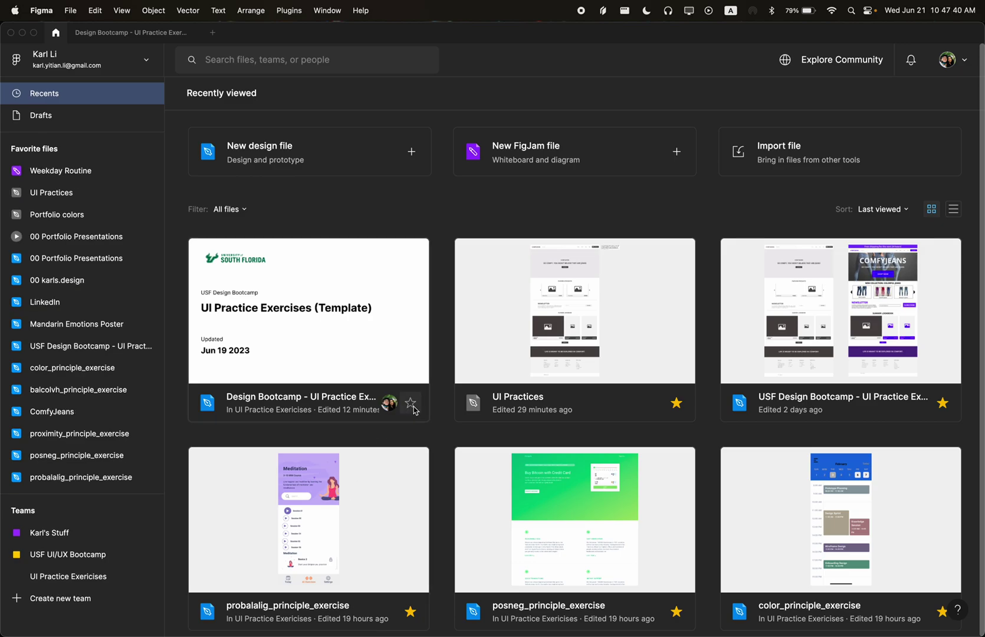
left_click(413, 407)
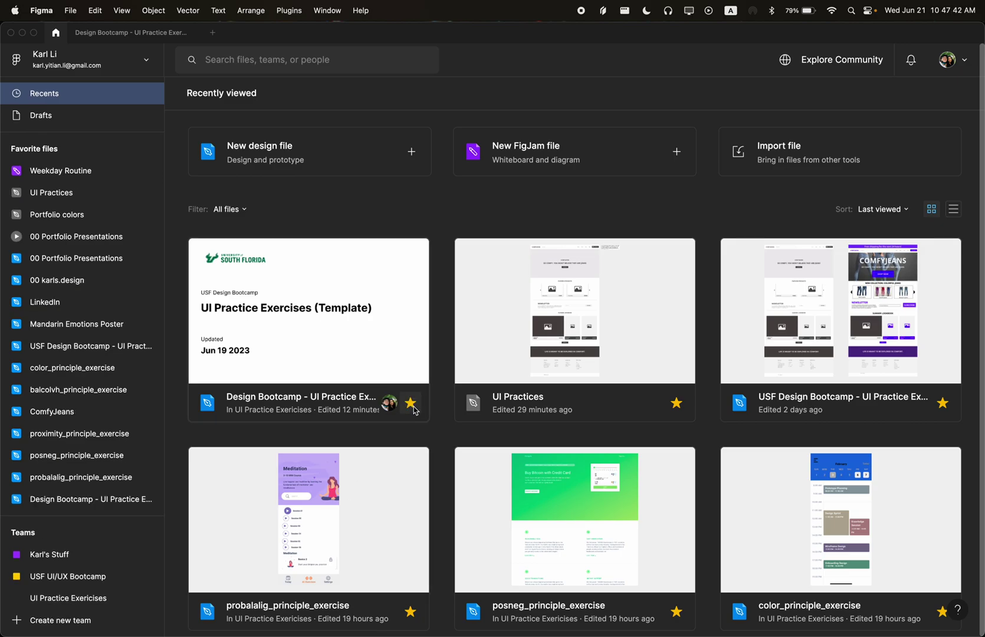
left_click_drag(414, 410, 104, 171)
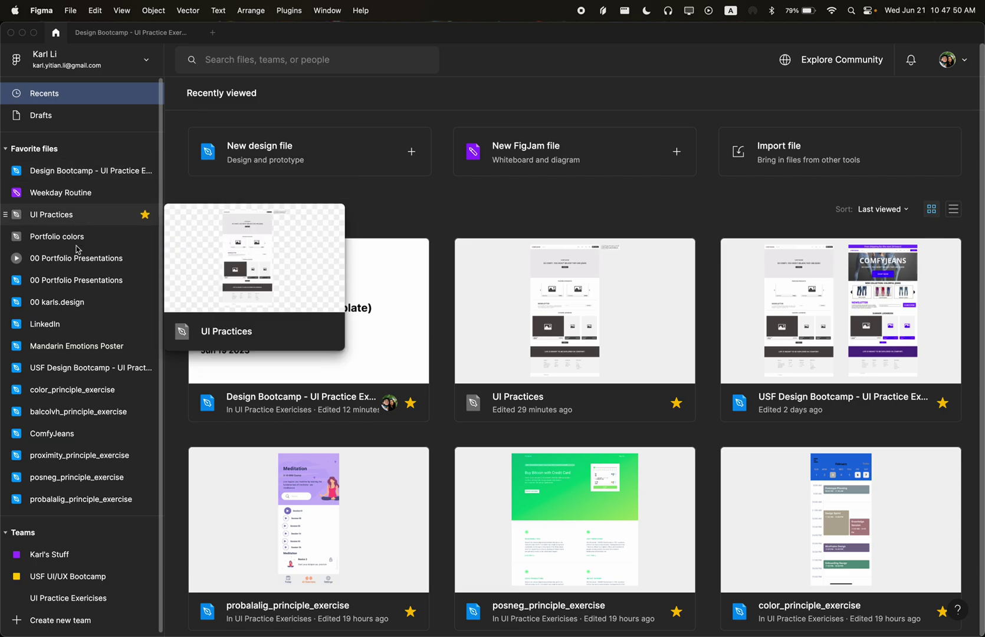
left_click(8, 151)
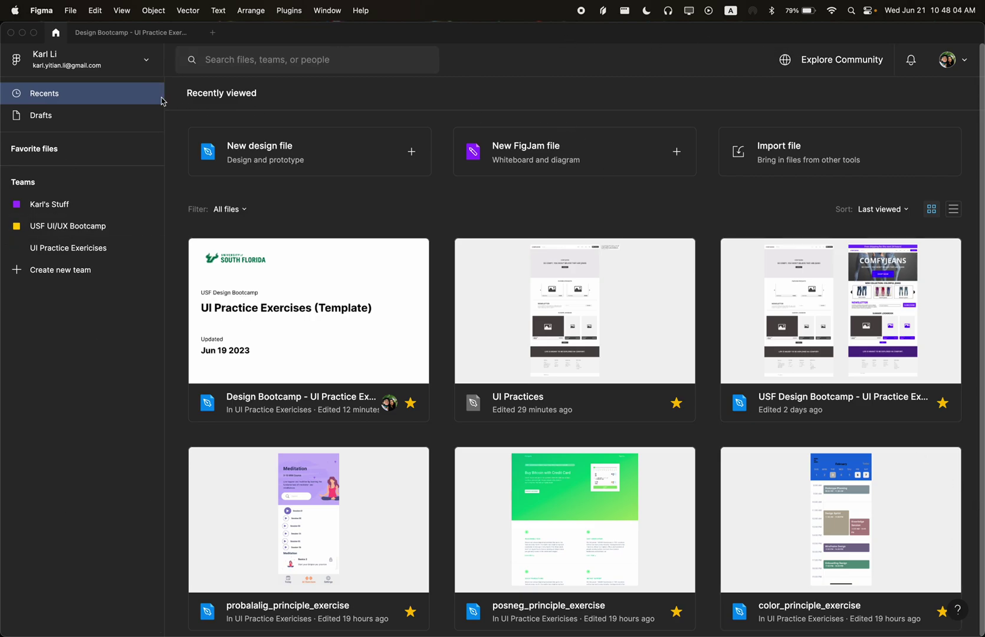
Step: Browse the Figma Community using the personal account and return to the personal workspace's recent files
left_click(109, 69)
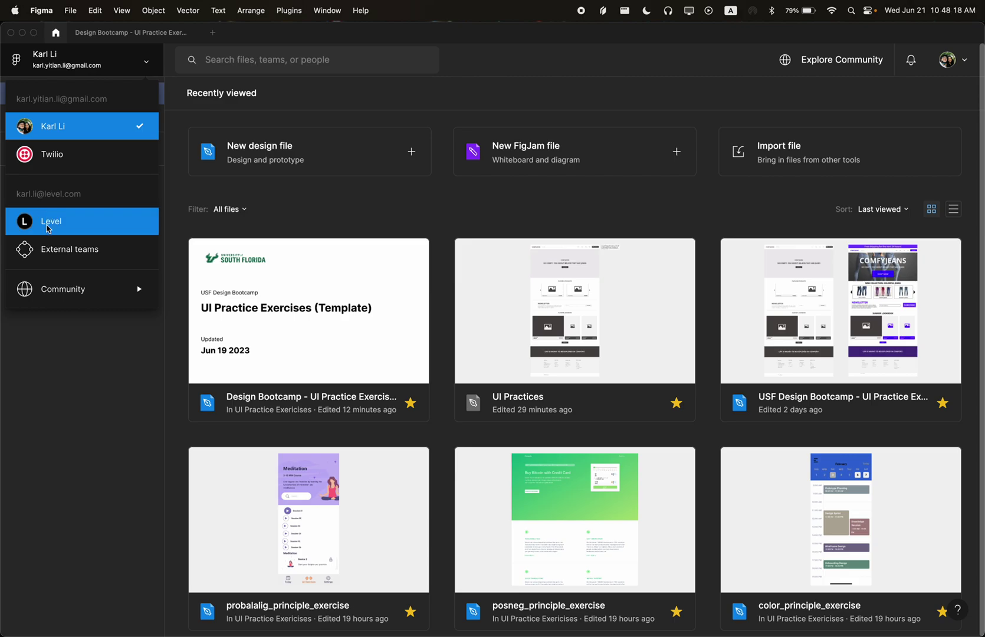
mouse_move(102, 287)
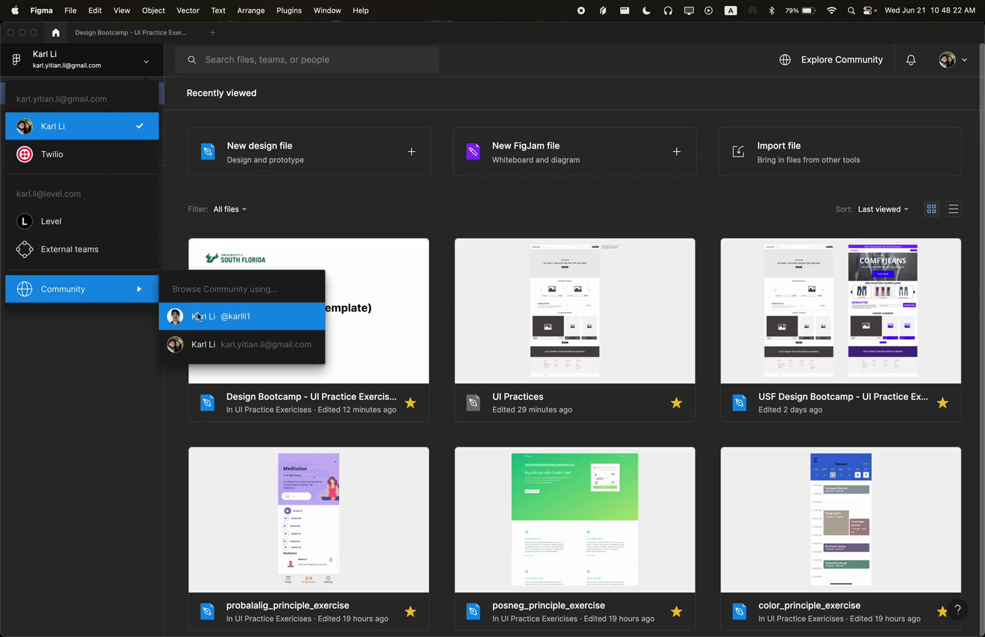
left_click(201, 348)
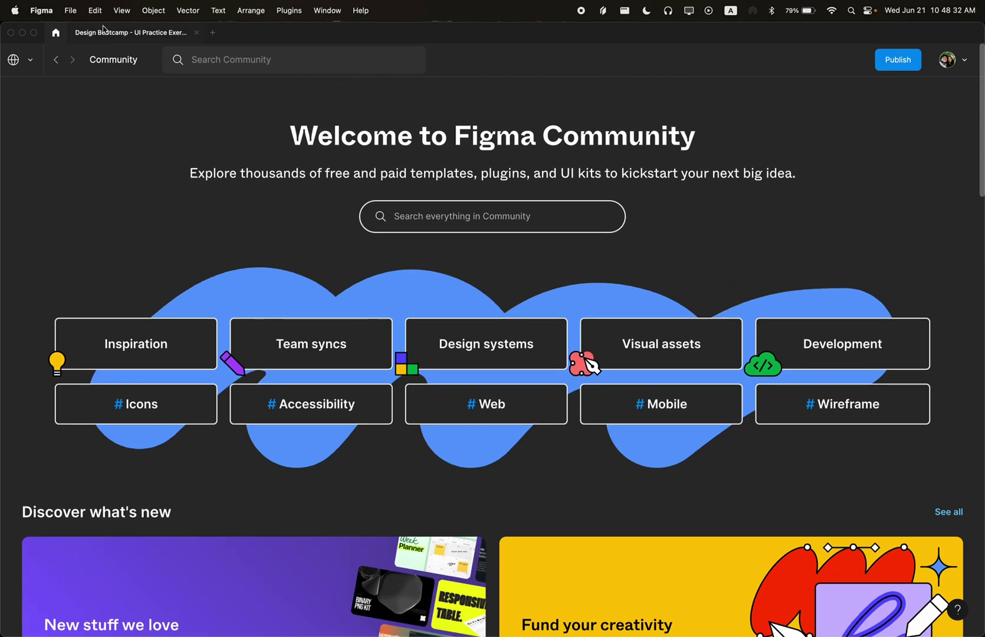
left_click(30, 62)
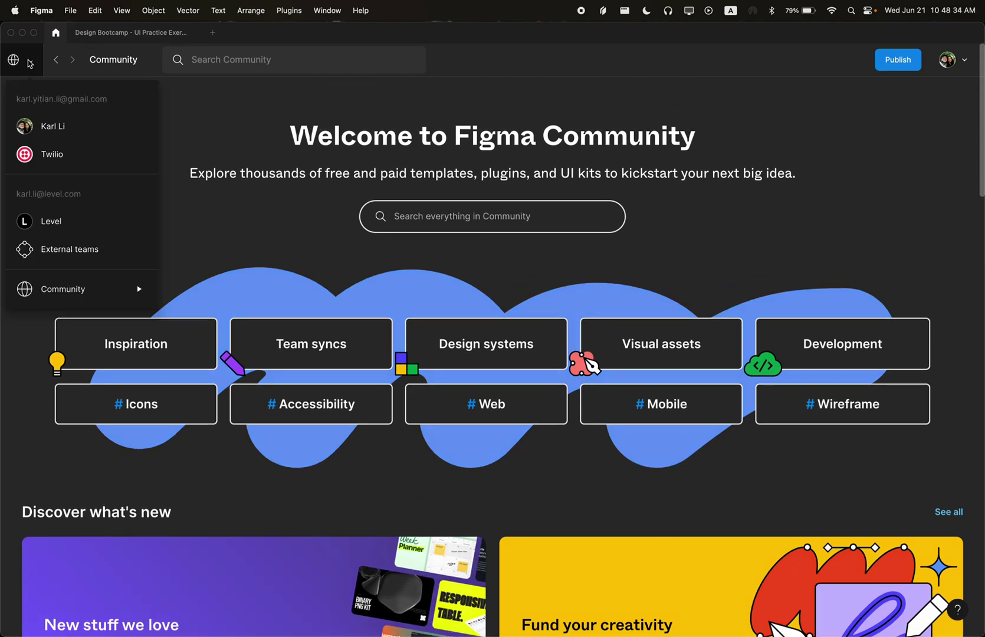
left_click(35, 125)
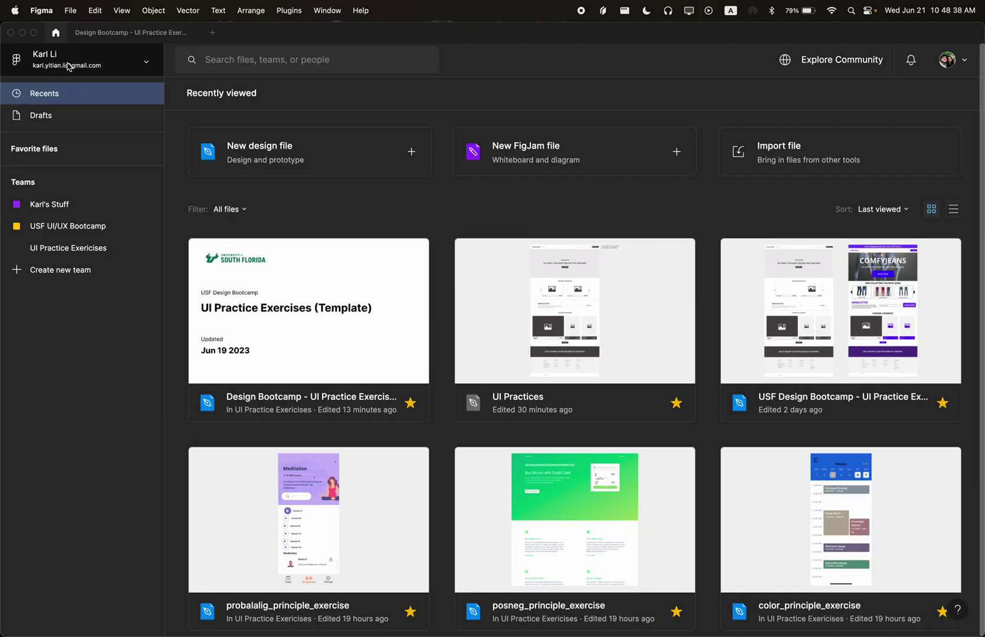
left_click(67, 66)
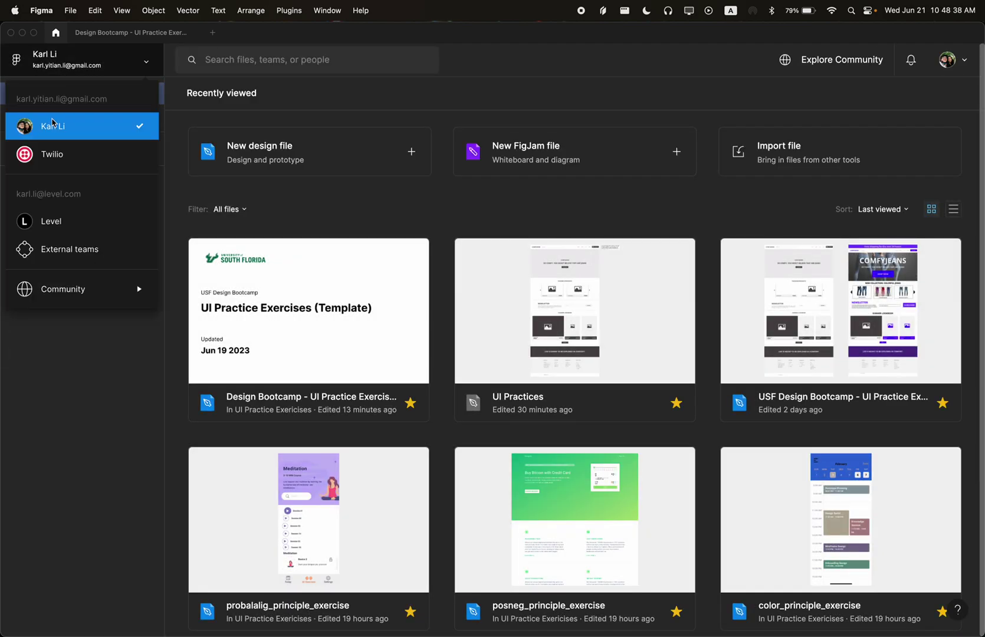
left_click(378, 36)
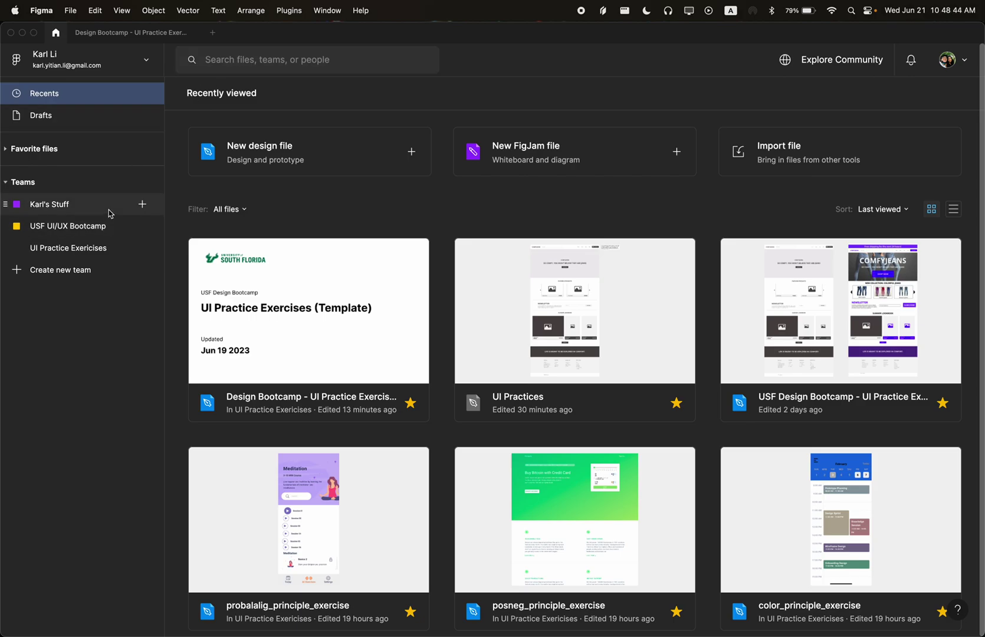
Step: Open the personal team and look through its projects, from Life down to Design system
left_click(68, 211)
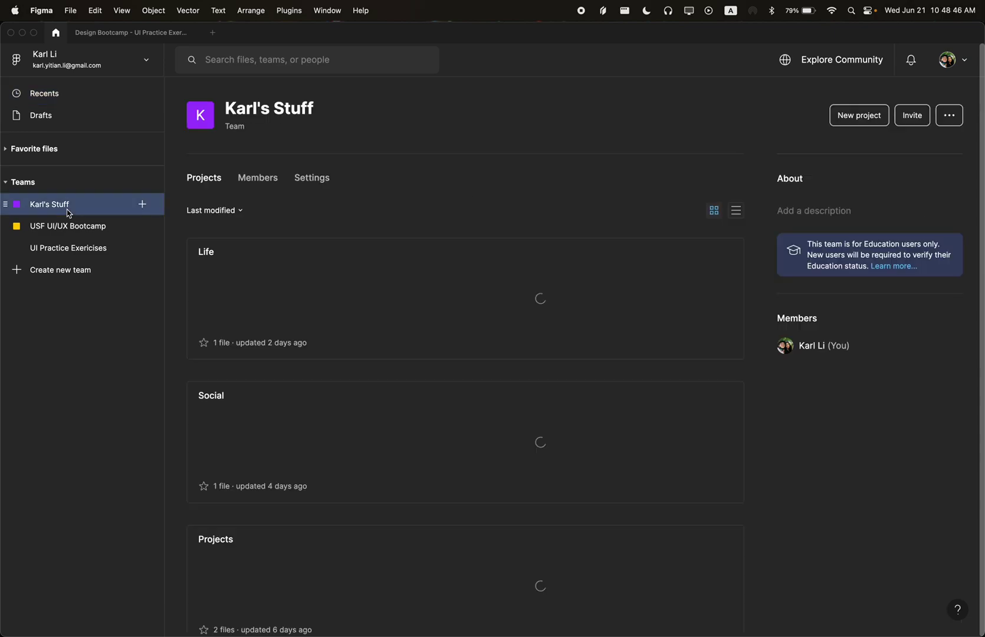
scroll(305, 387, "down", 8)
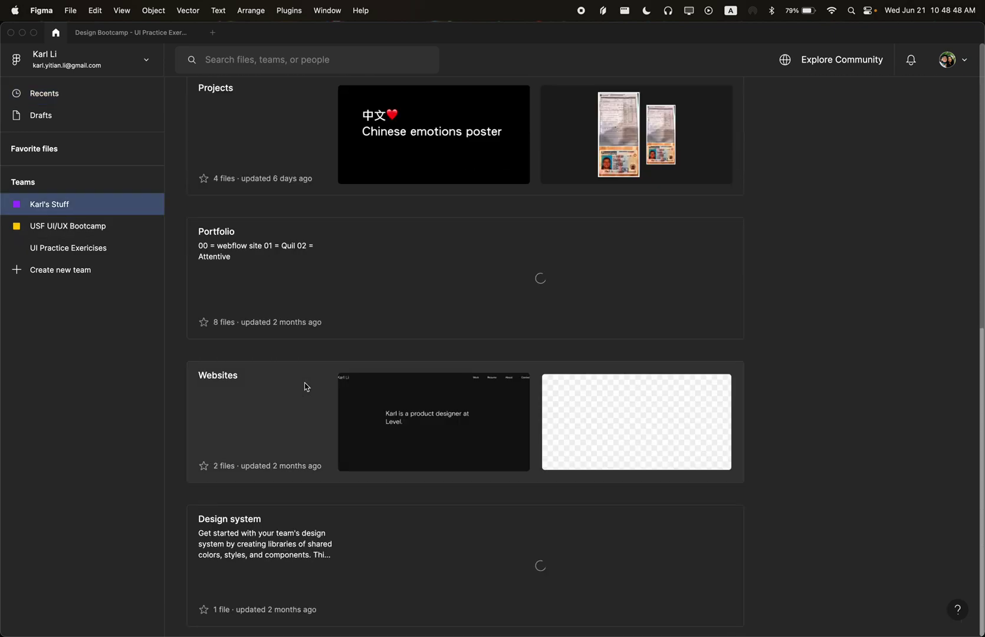
scroll(305, 387, "up", 8)
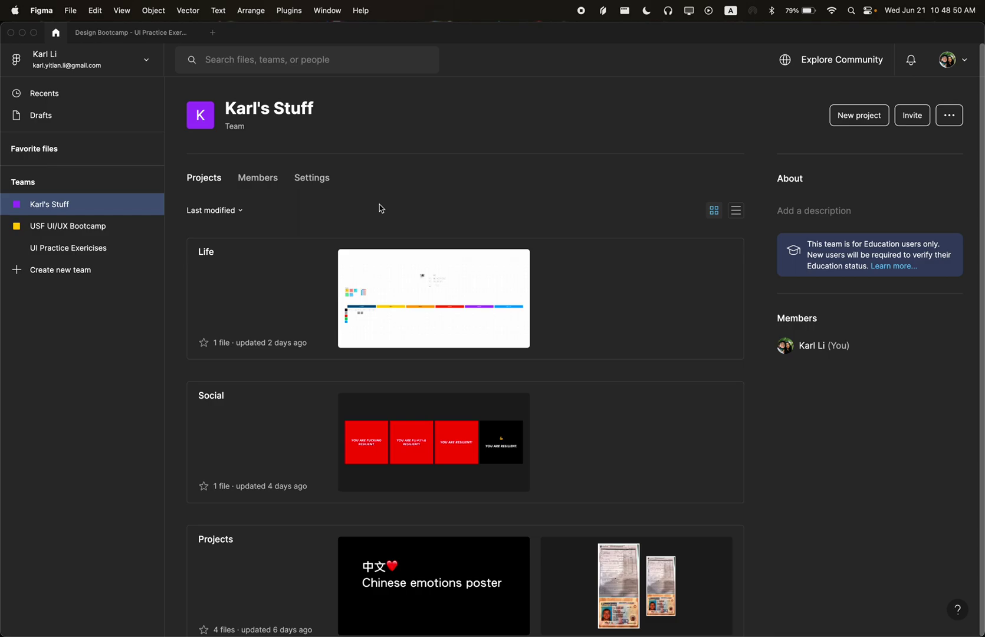
scroll(335, 234, "down", 8)
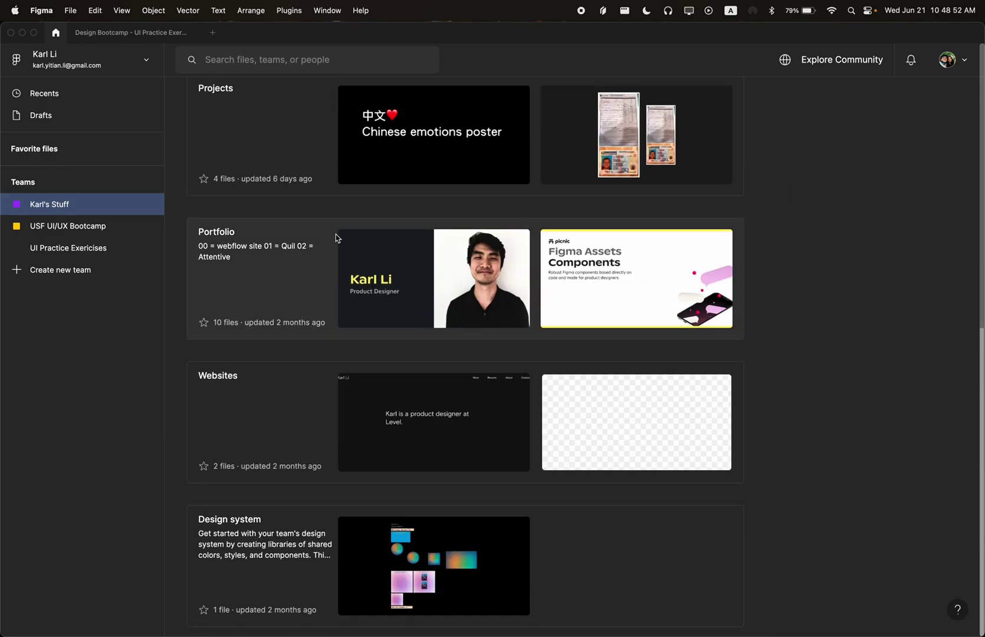
Step: Open the USF UI/UX Bootcamp team and look through the files in its UI practice project
left_click(101, 229)
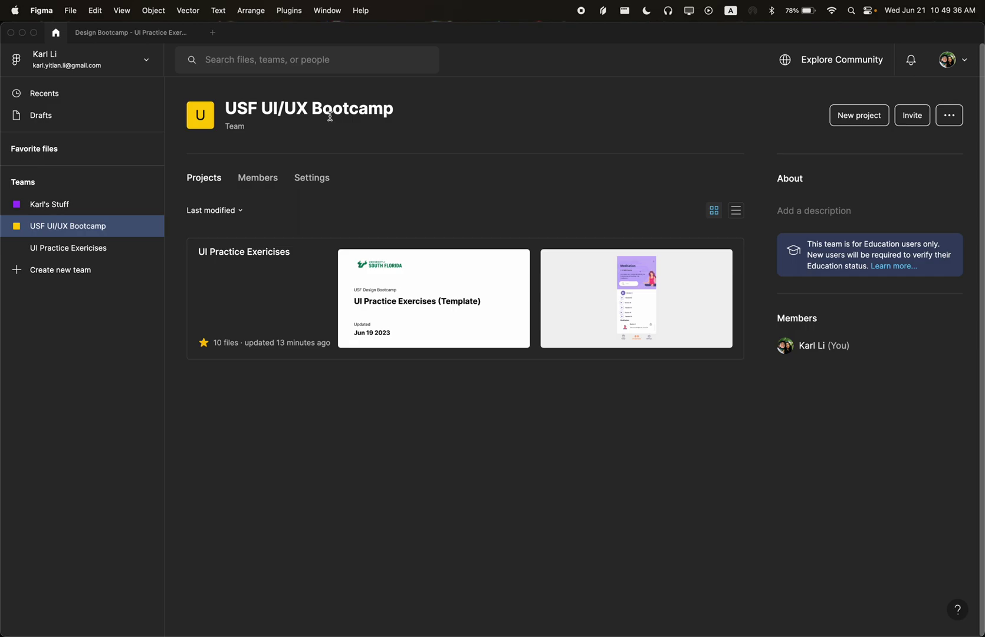
left_click(265, 287)
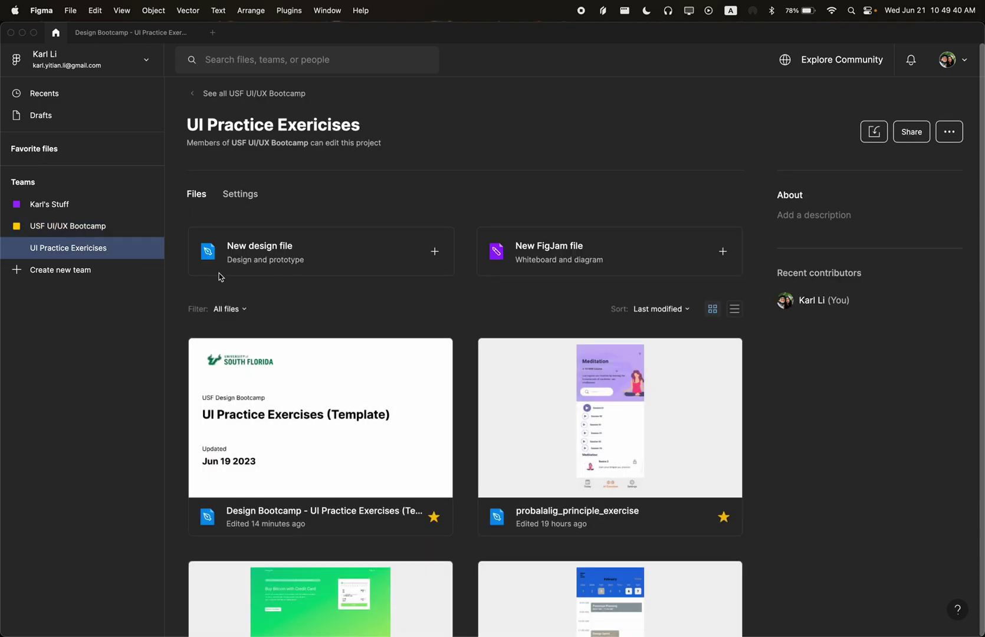
scroll(354, 225, "down", 2)
scroll(354, 223, "up", 2)
scroll(412, 297, "down", 10)
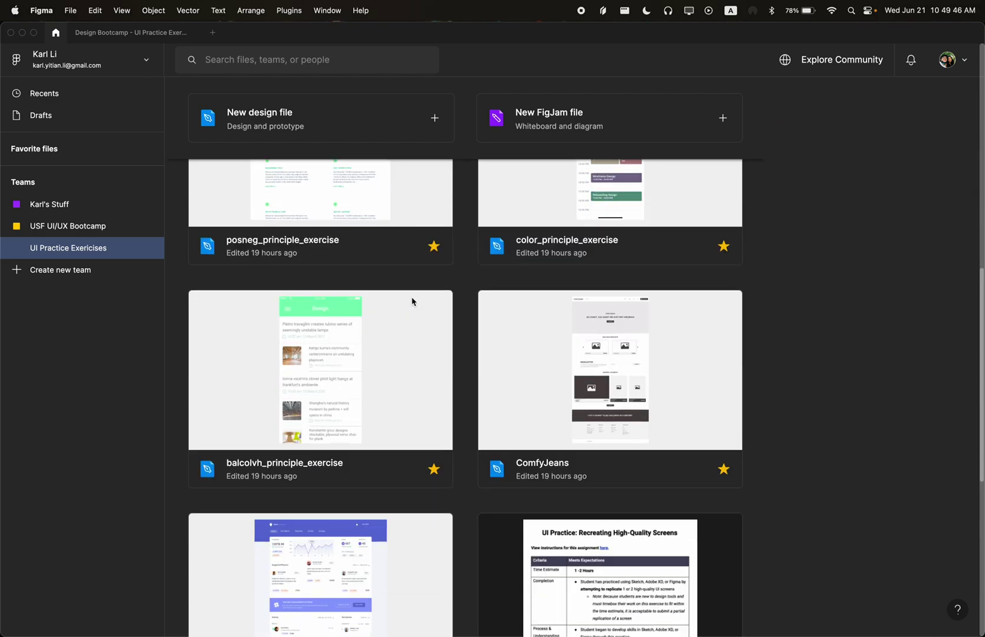
scroll(413, 300, "up", 10)
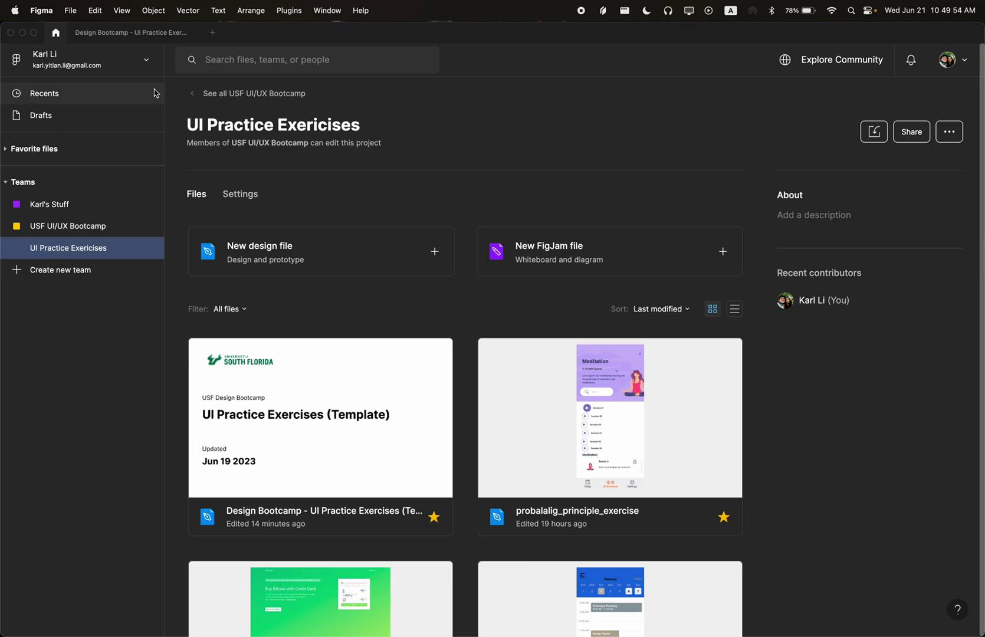
left_click(121, 63)
left_click(118, 66)
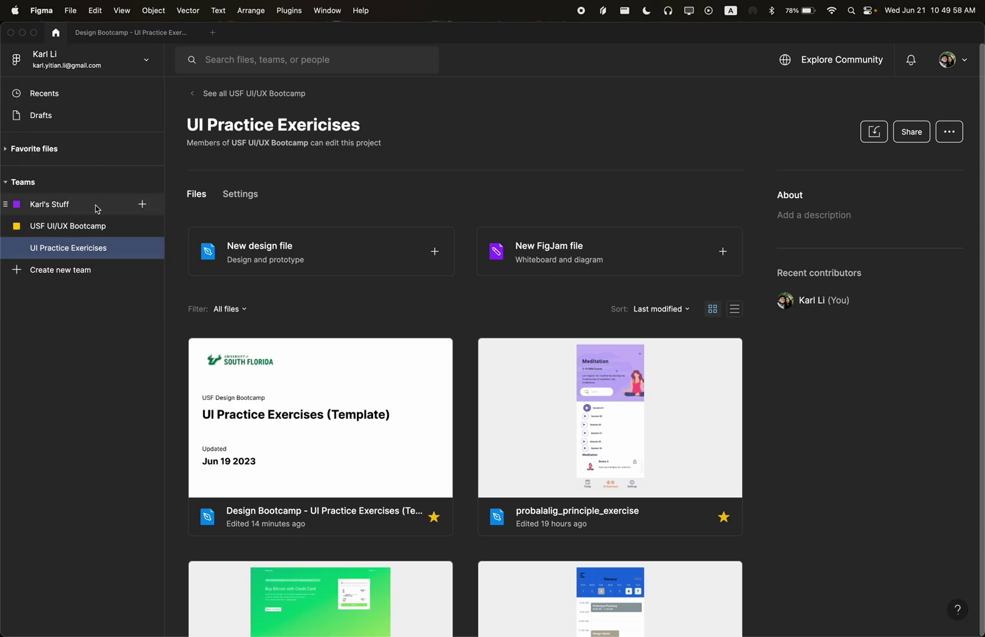
scroll(88, 283, "down", 2)
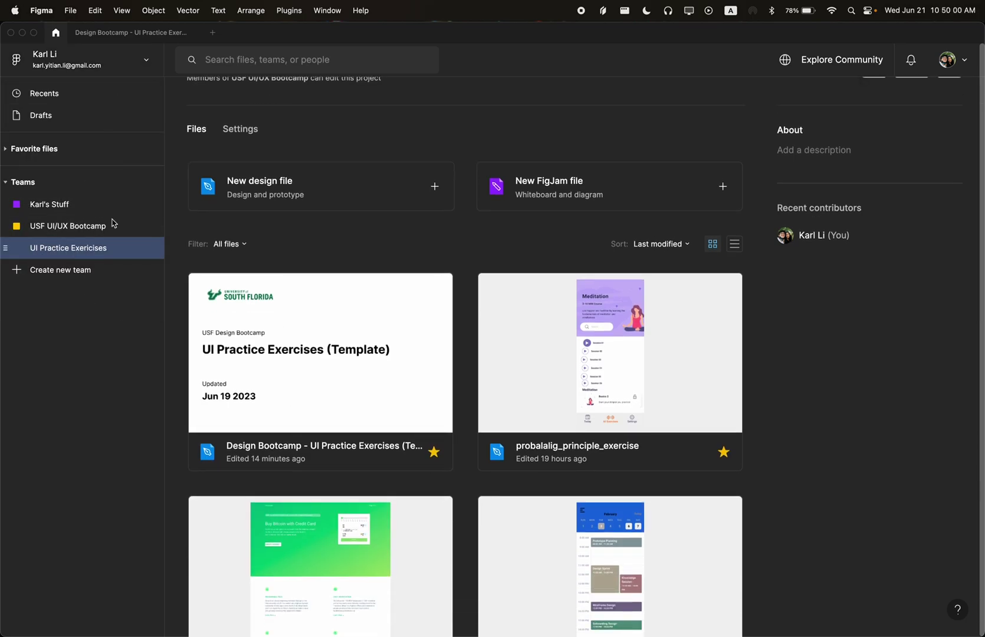
Step: Rename the USF UI/UX Bootcamp team's project to "UI Practice Exercises", correcting the misspelled last word
left_click(89, 226)
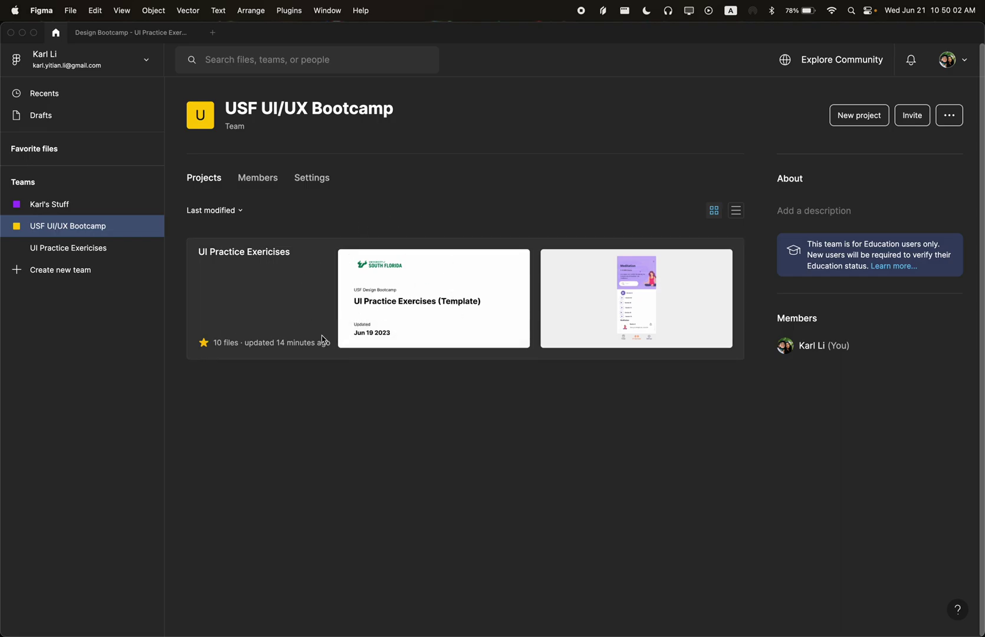
left_click(250, 273)
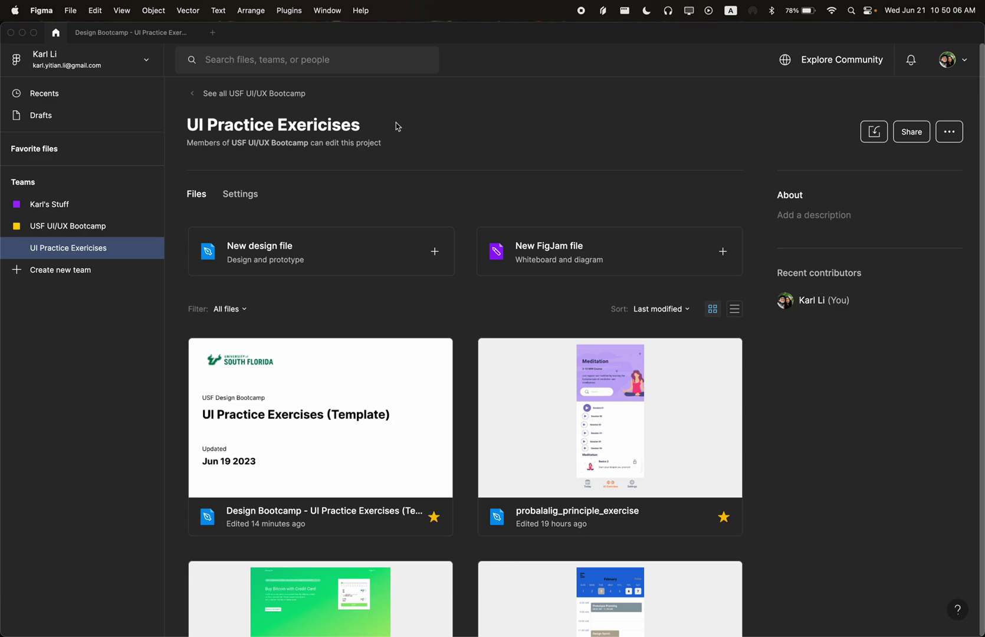
left_click(956, 131)
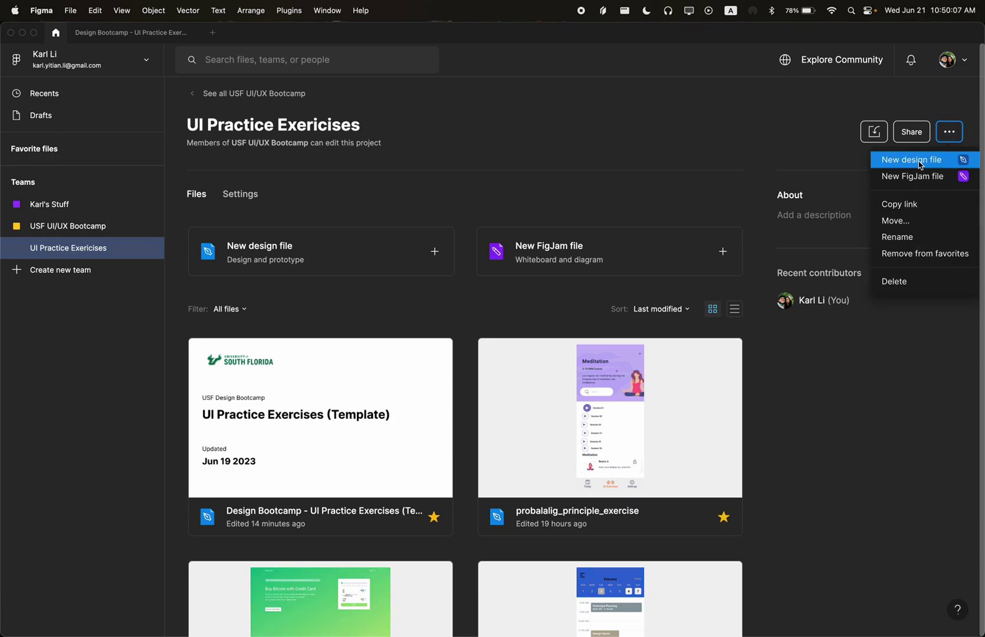
left_click(901, 238)
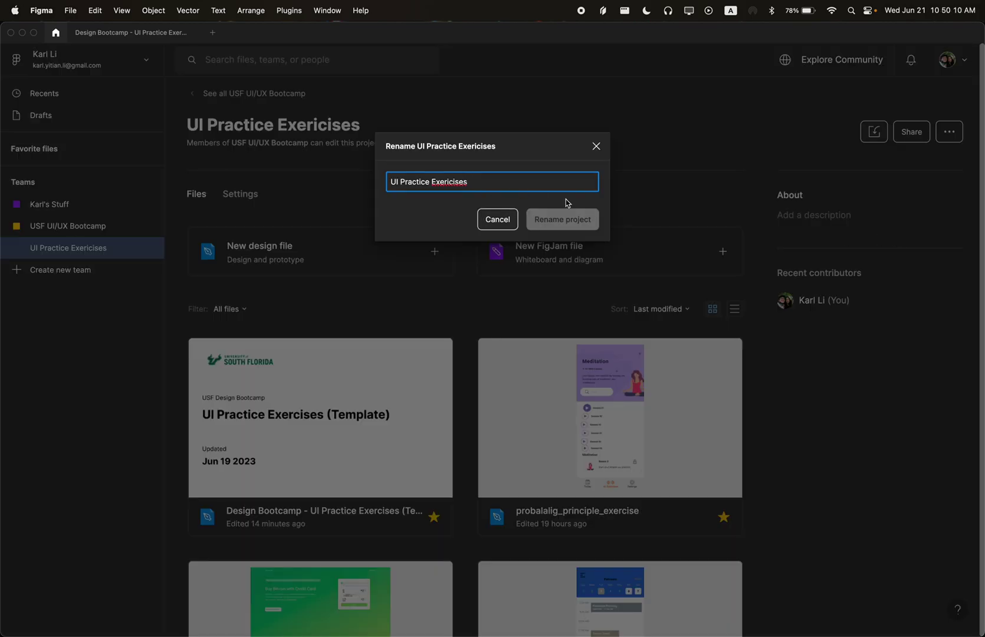
key("BackSpace")
key("BackSpace")
key("BackSpace")
type("cises")
left_click(558, 227)
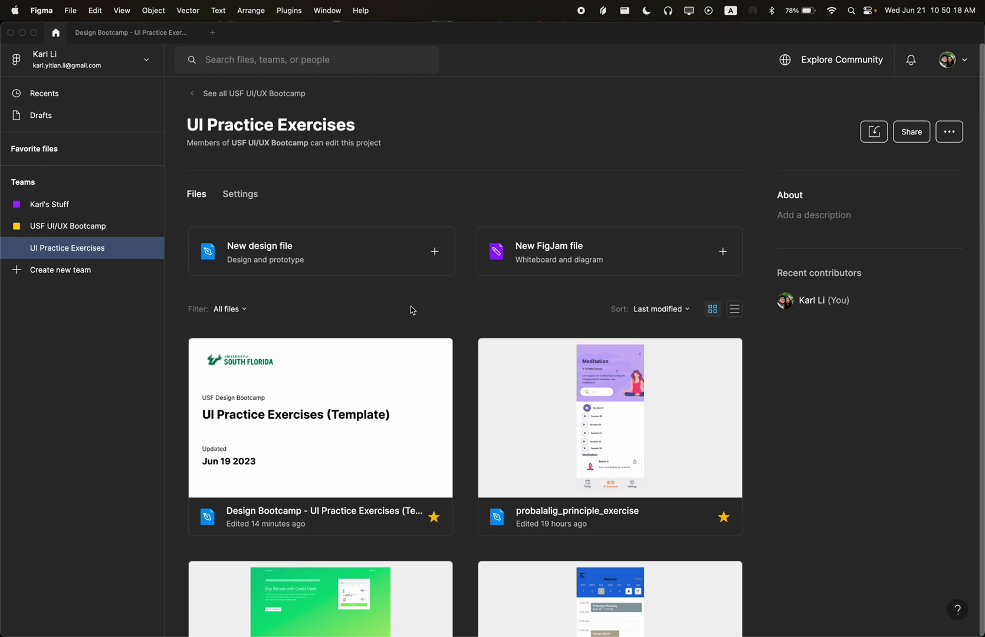
Step: Open the file "Design Bootcamp - UI Practice Exercises (Template)" from the USF UI/UX Bootcamp team's UI Practice Exercises project
left_click(142, 61)
left_click(142, 62)
left_click(89, 228)
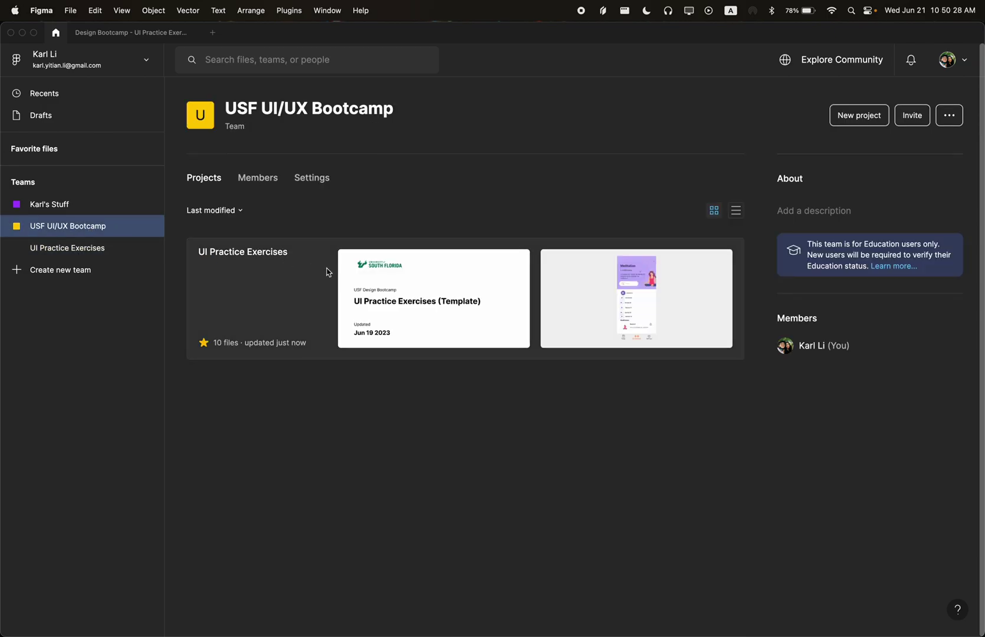
left_click(104, 252)
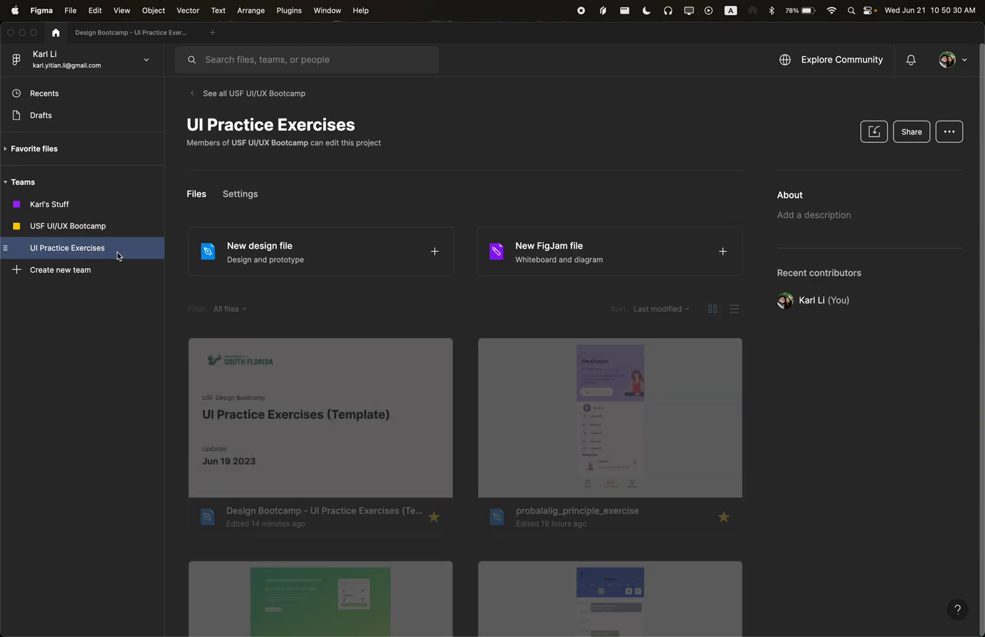
scroll(362, 319, "down", 2)
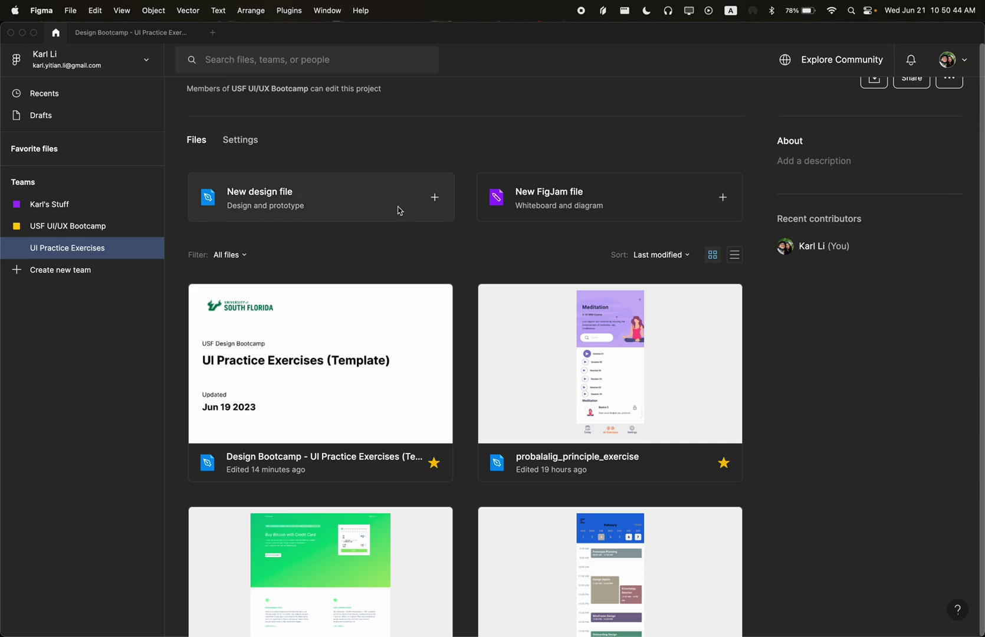
scroll(393, 258, "down", 1)
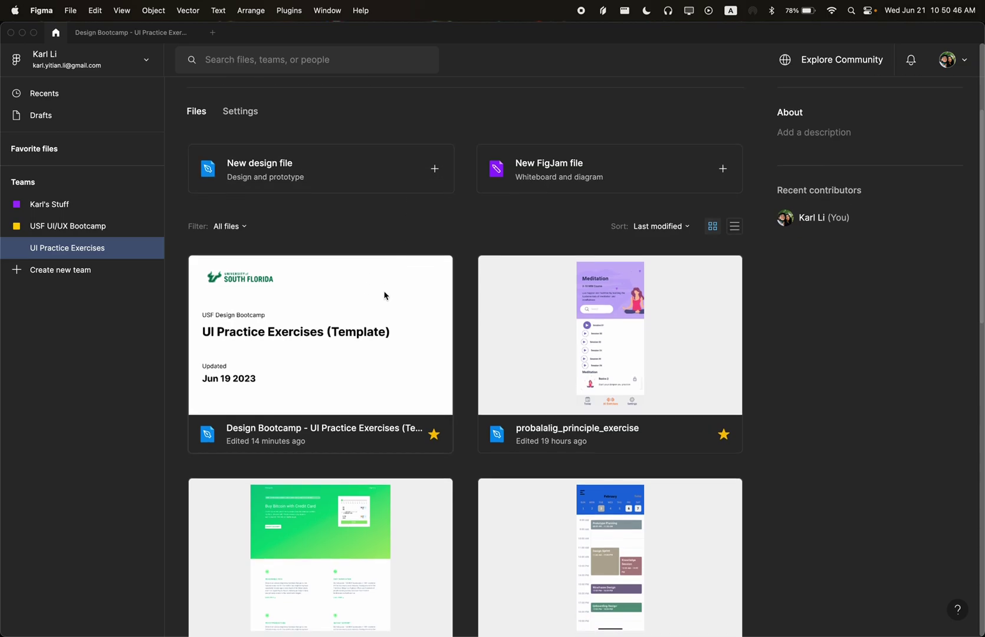
left_click(258, 317)
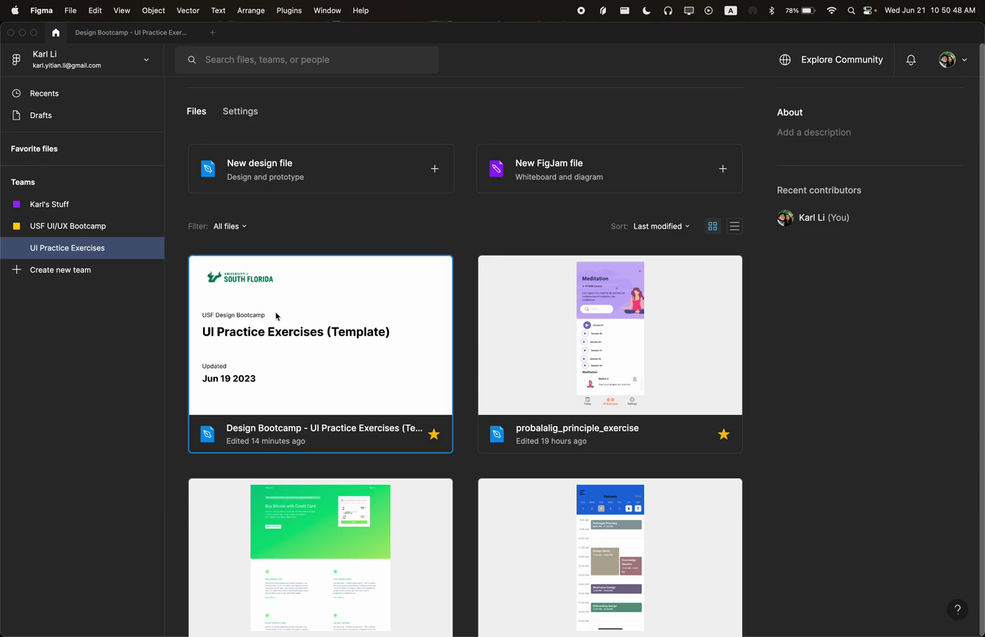
double_click(293, 354)
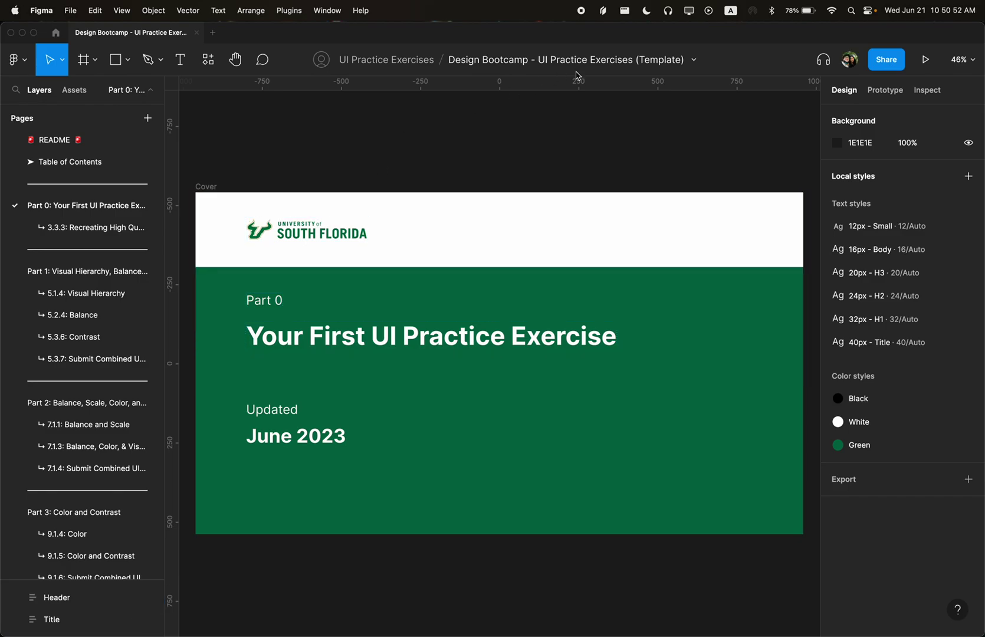
Step: Open the file's Cover page from the end of the page list and look over its title and update date
scroll(56, 366, "down", 10)
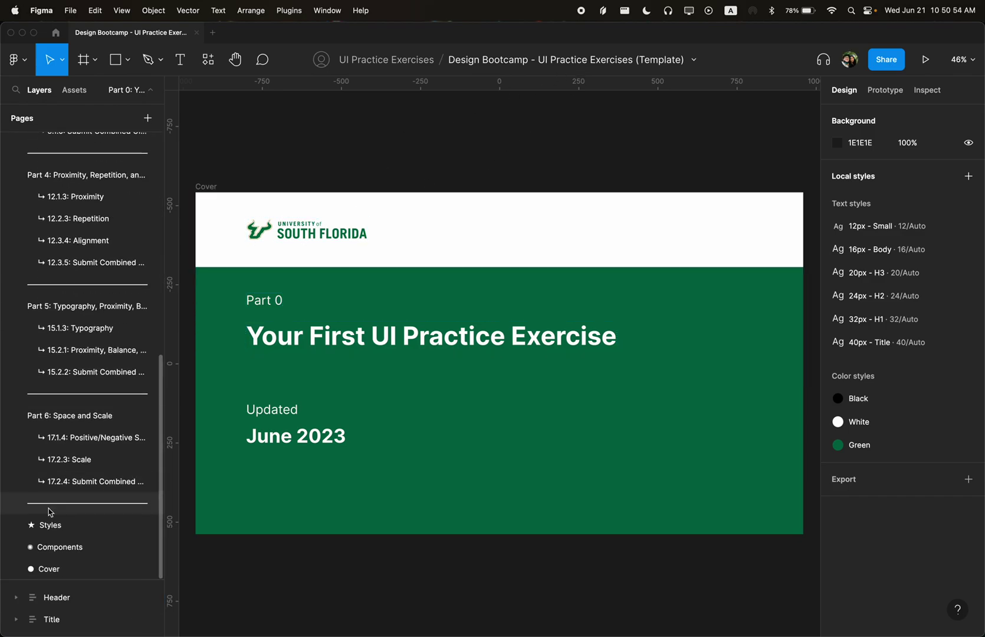
left_click(49, 568)
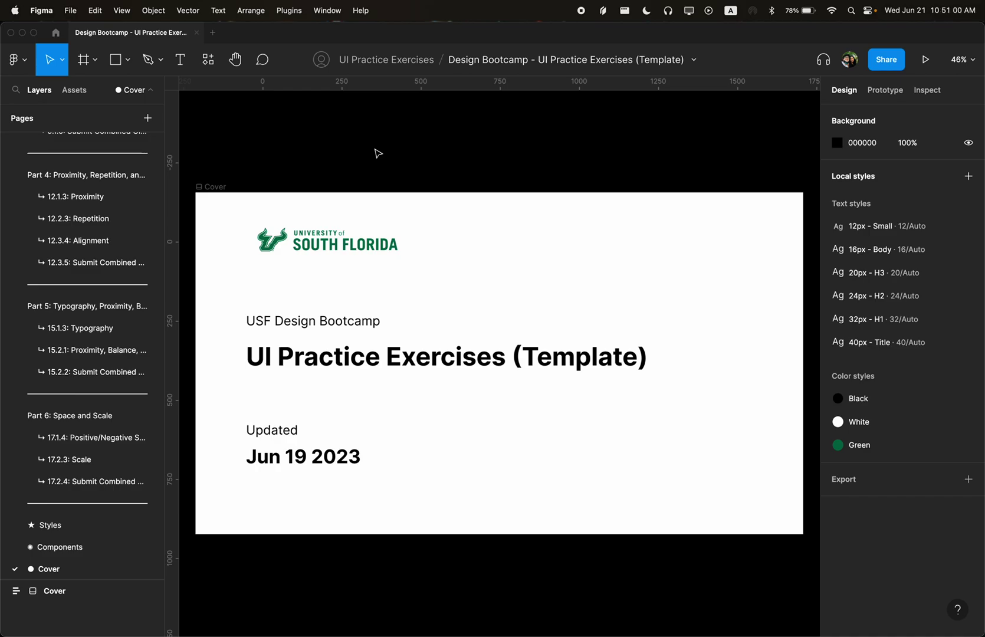
scroll(110, 213, "up", 10)
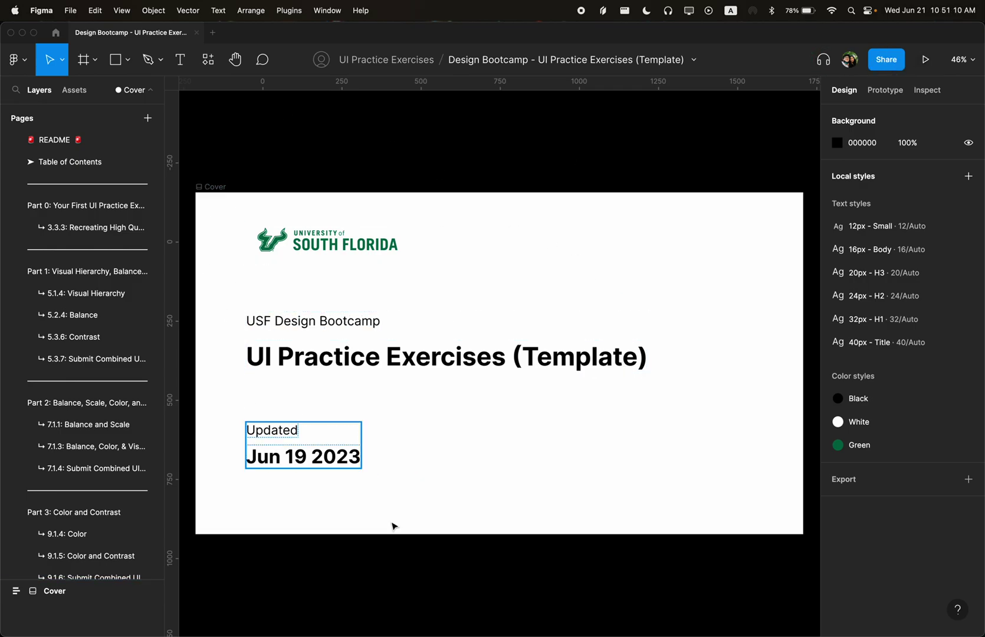
scroll(441, 235, "down", 2)
scroll(441, 235, "up", 3)
scroll(442, 236, "down", 3)
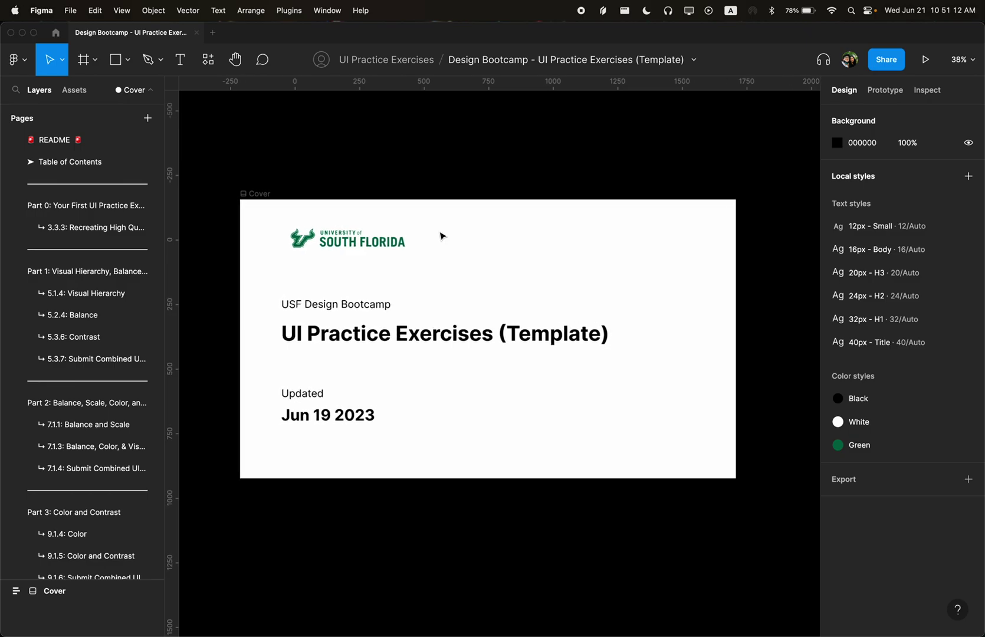
scroll(441, 235, "up", 2)
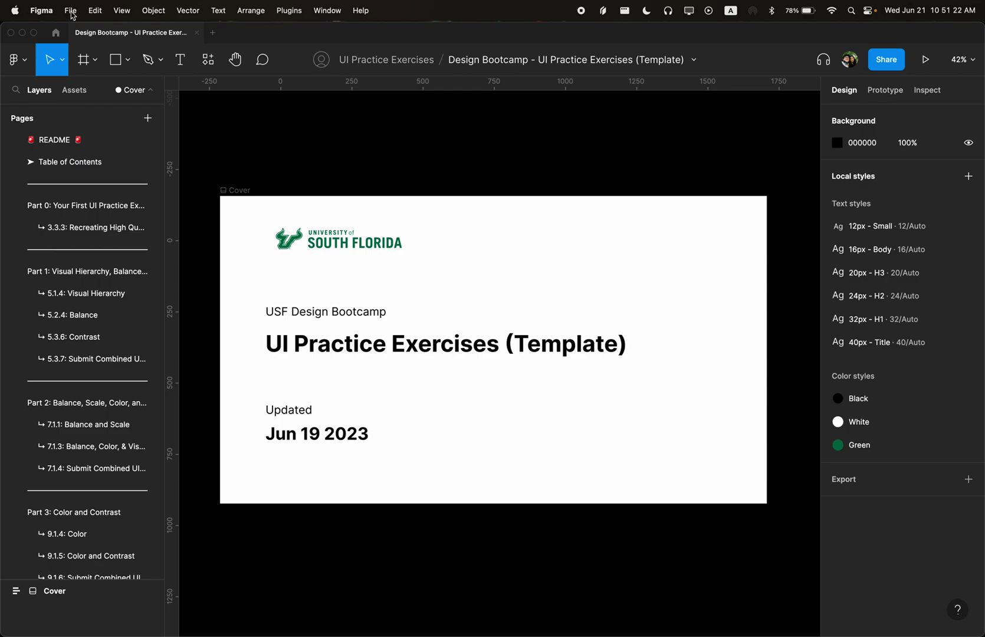
Step: Go to the file browser, check the account's Theme options, and return to the UI Practice Exercises template file
left_click(57, 33)
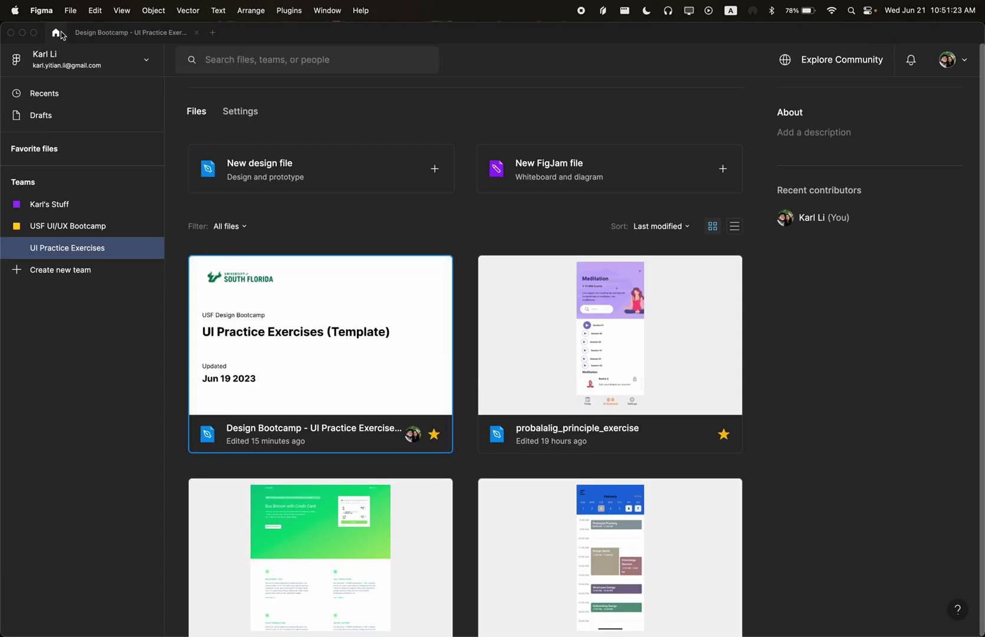
left_click(951, 63)
mouse_move(918, 186)
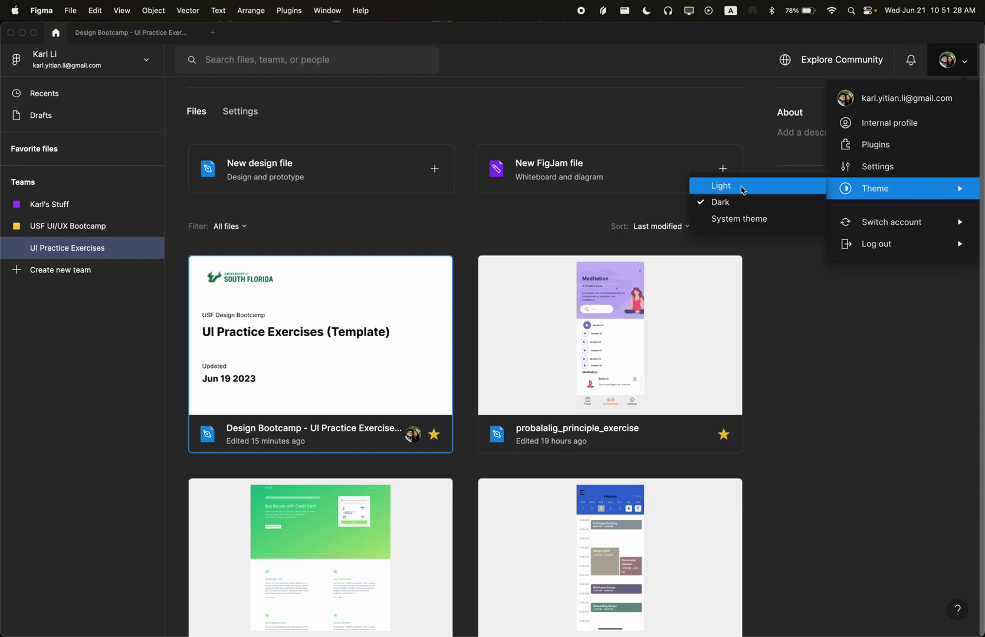
left_click(144, 38)
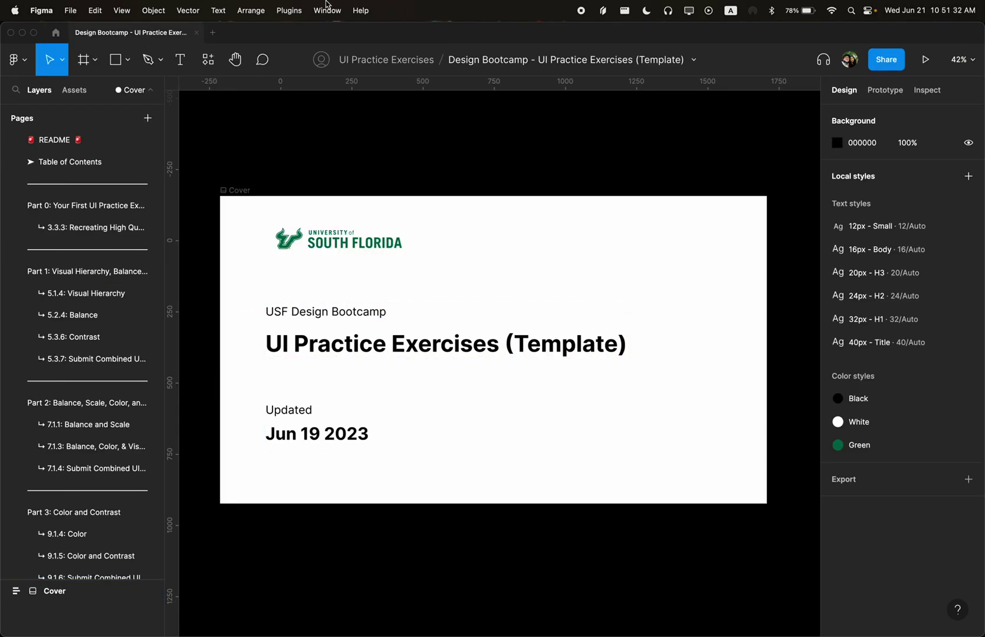
Step: Search the app's help for "dark" and close the help search
left_click(359, 11)
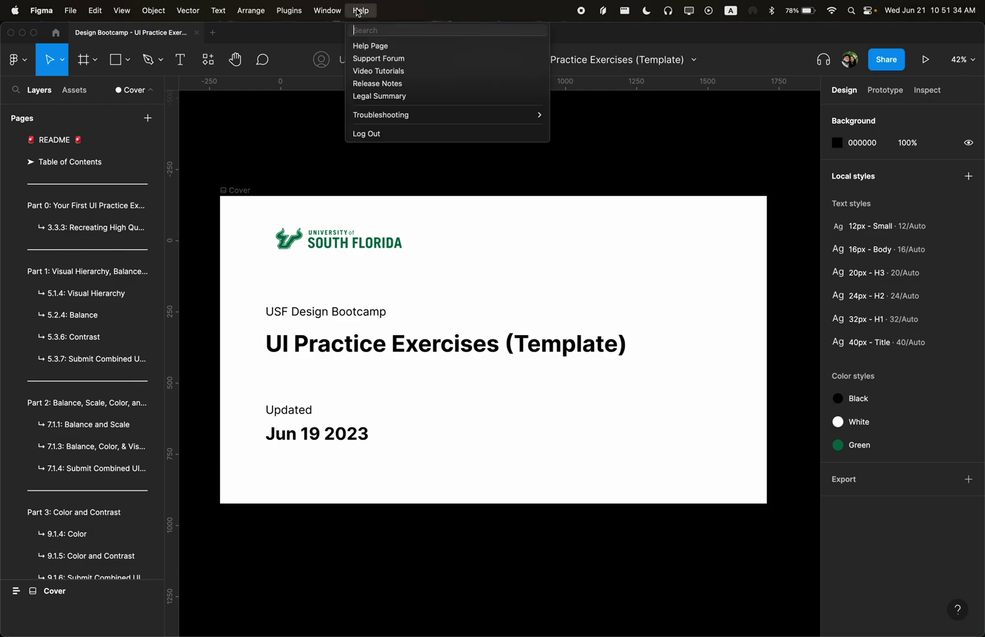
type("dark mode")
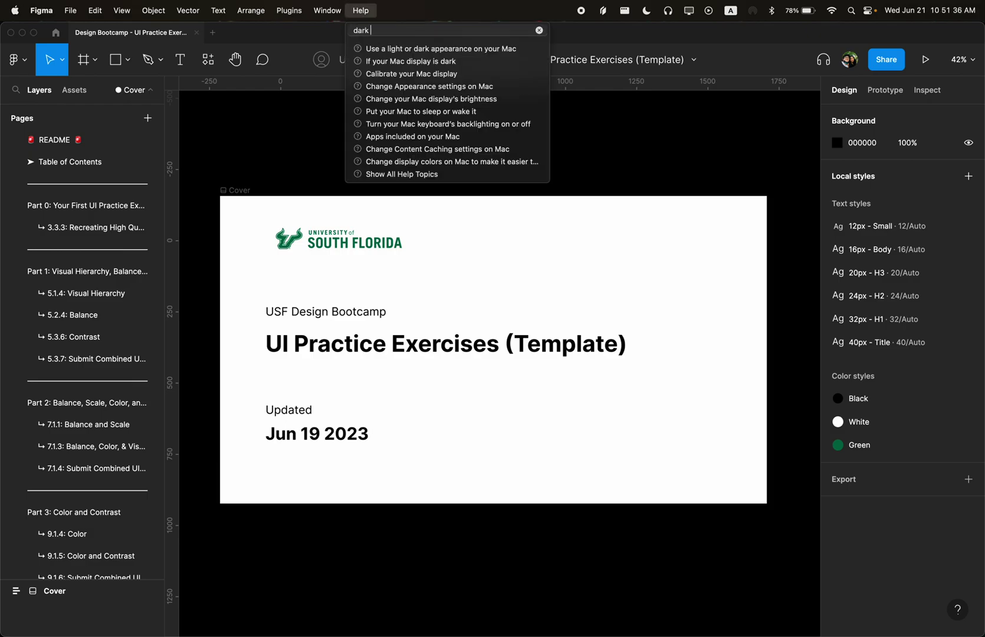
key("Escape")
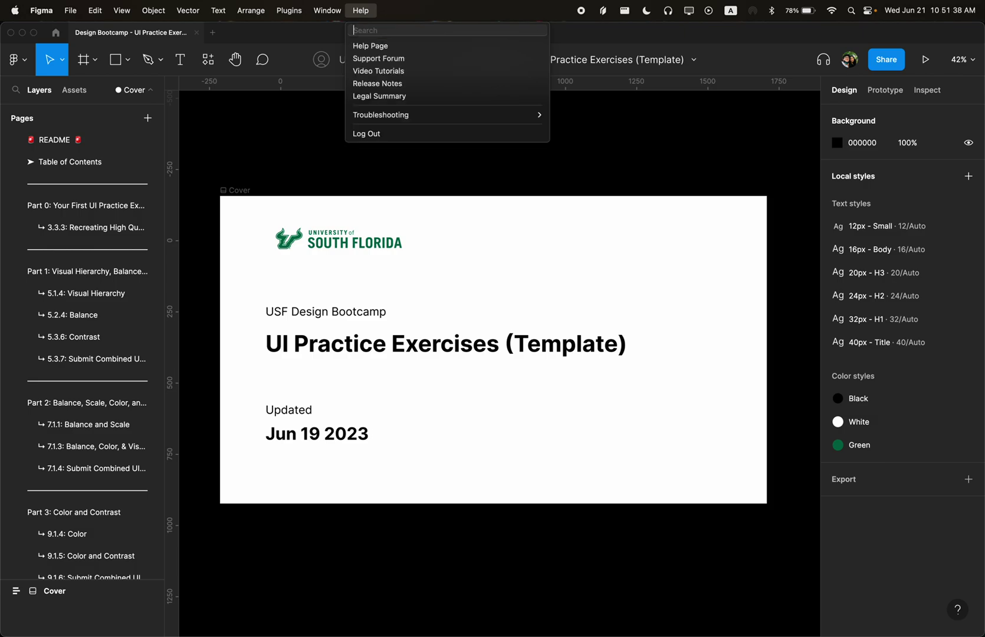
key("Escape")
Step: Look through the file and view commands for a theme setting, including the Interface Scale options
left_click(64, 5)
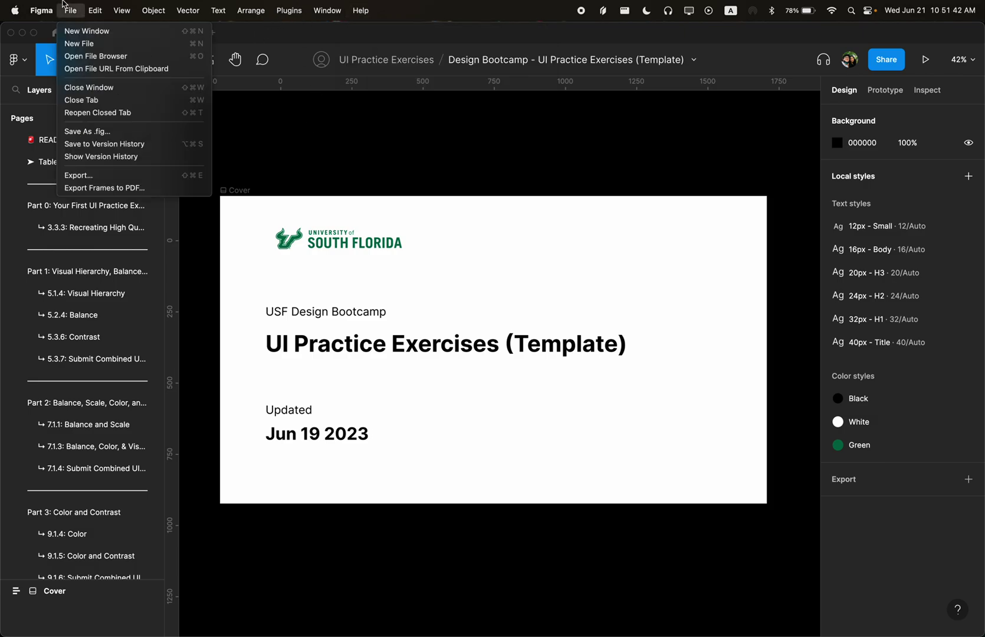
mouse_move(116, 7)
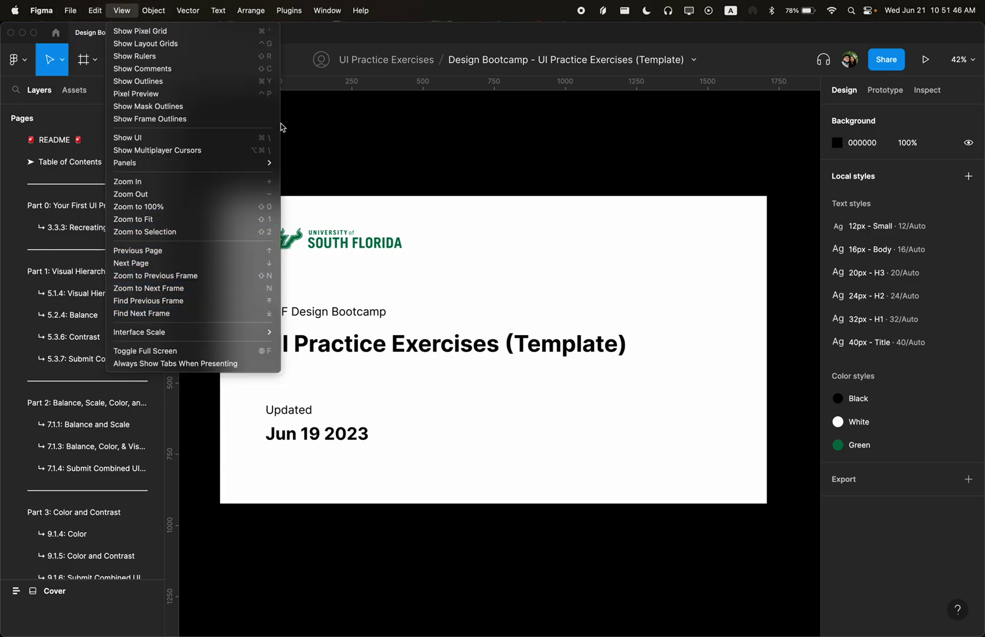
mouse_move(193, 336)
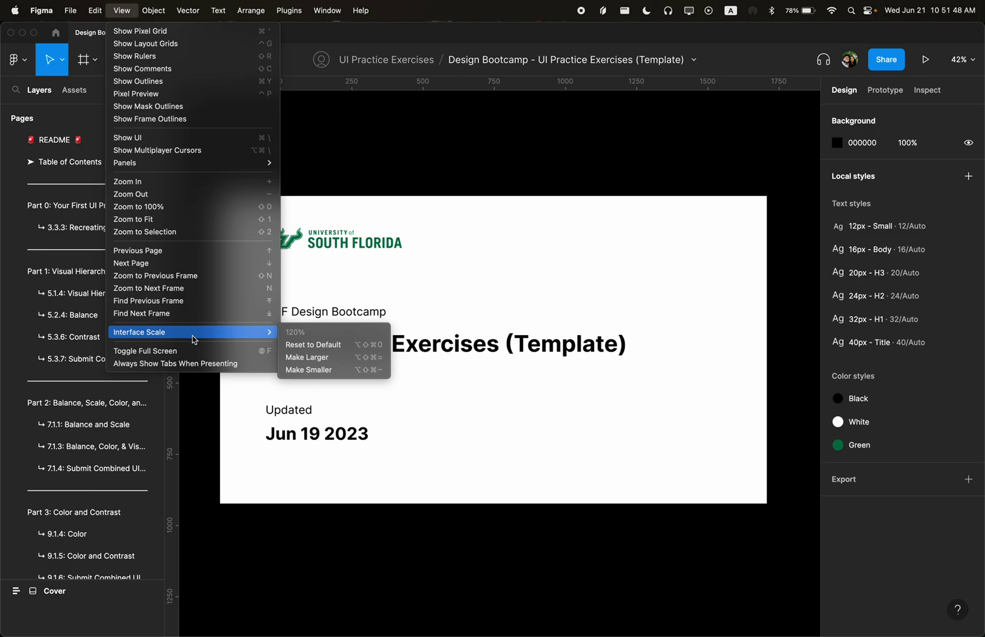
left_click(363, 130)
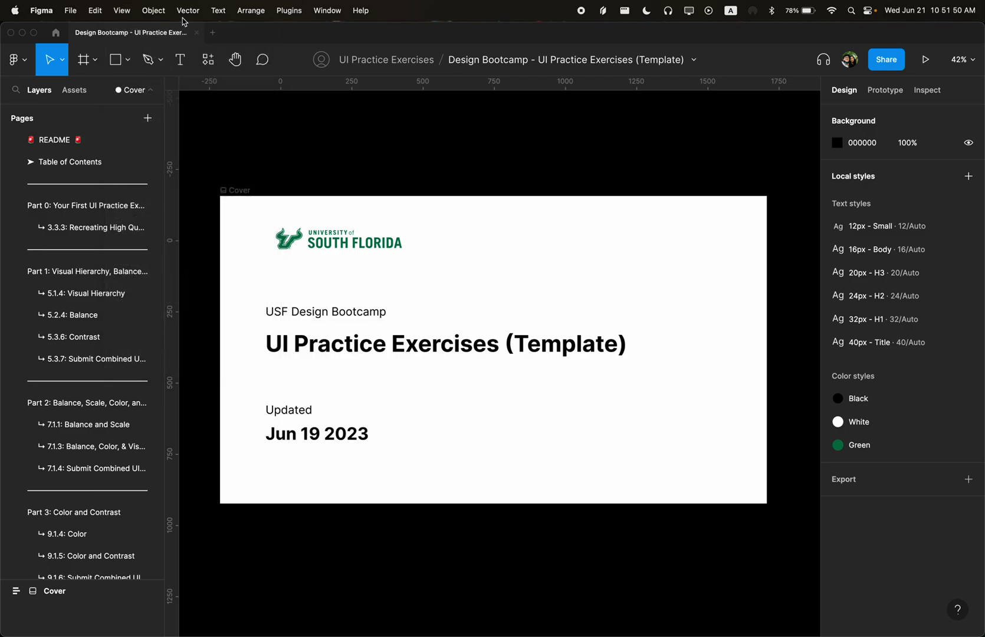
Step: Search the quick actions for "dark" and run "Use dark mode", doing this two times in a row
key("super+slash")
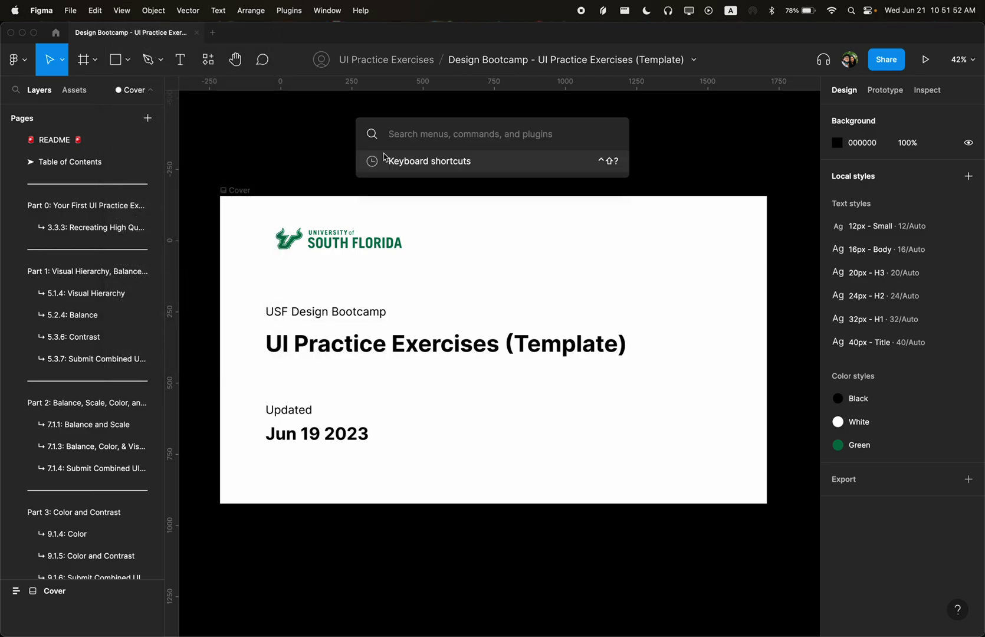
key("Escape")
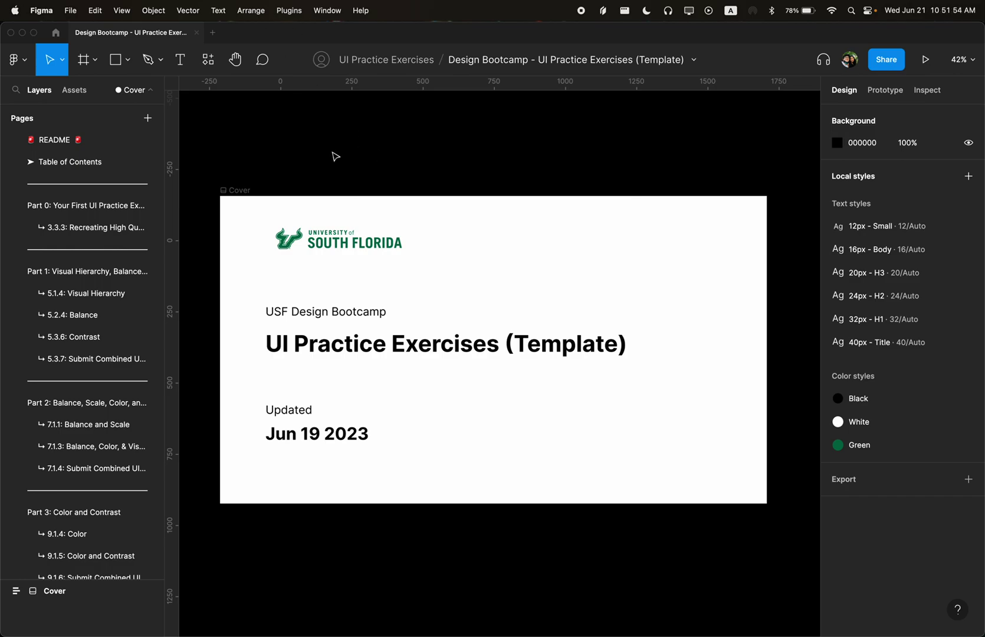
key("super+slash")
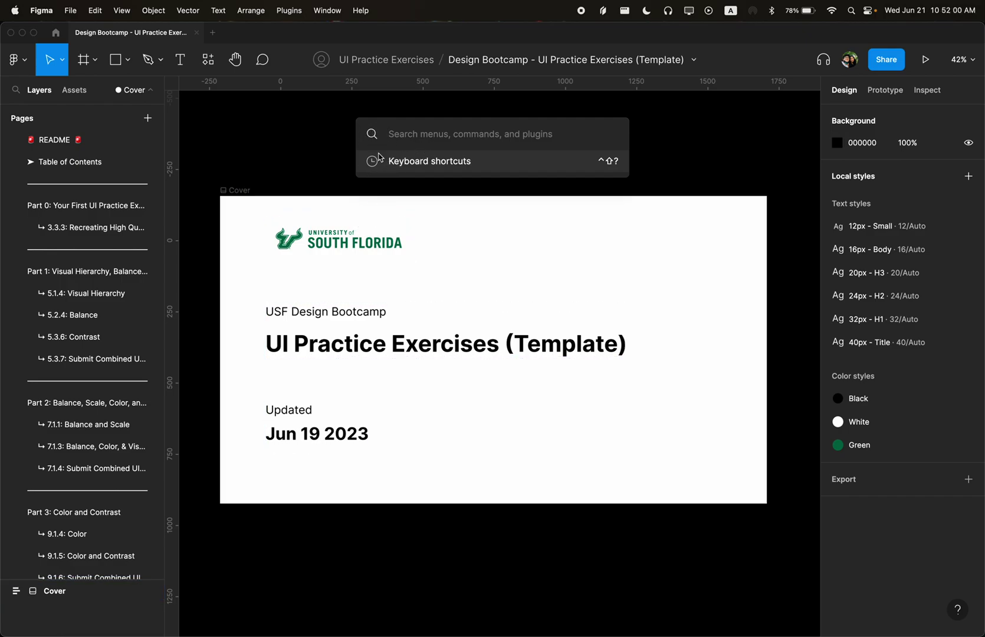
type("dark")
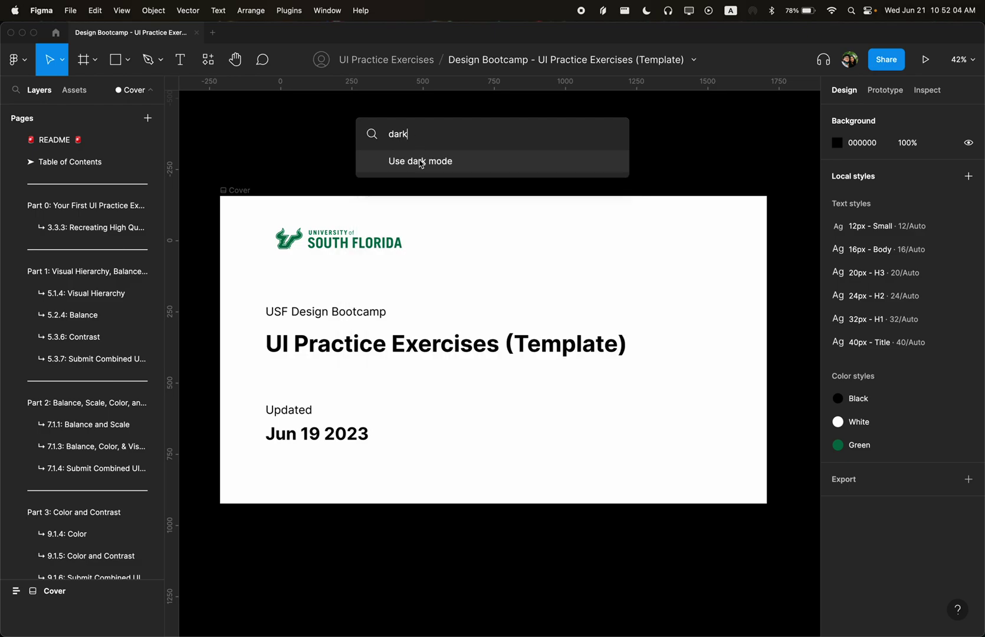
left_click(421, 162)
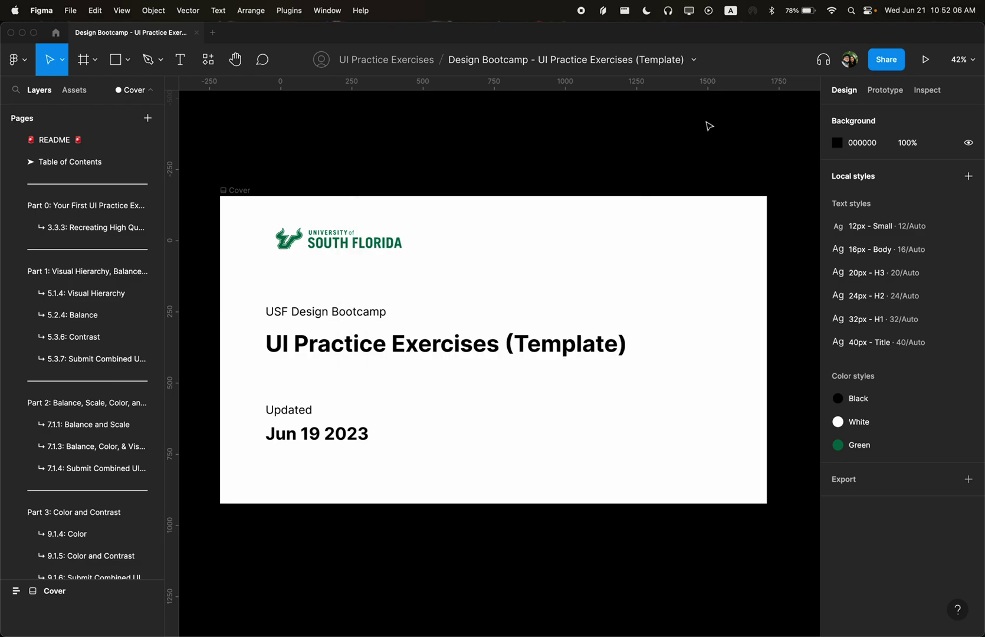
key("super+slash")
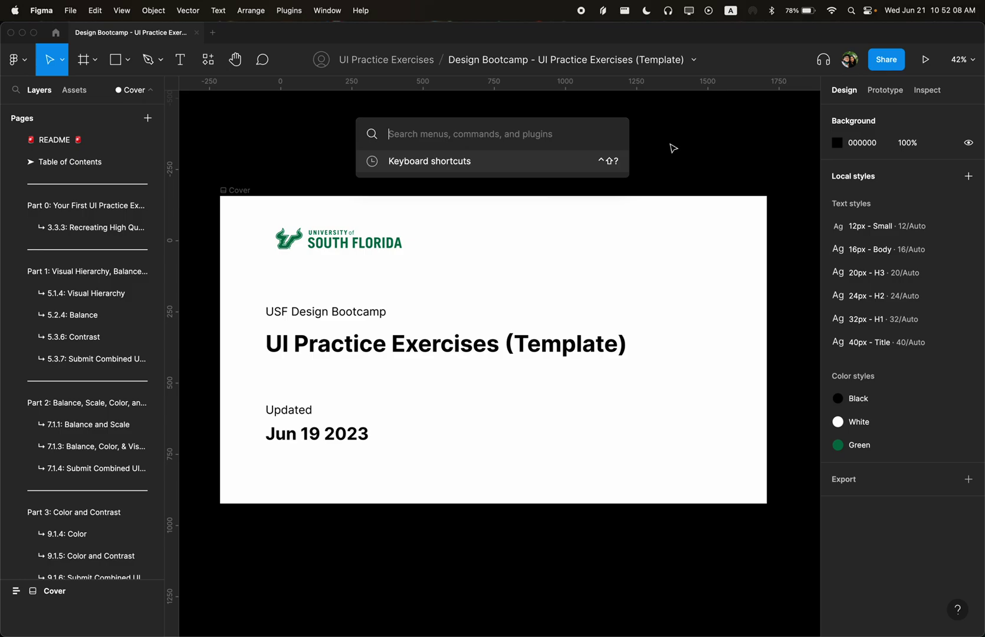
type("dark")
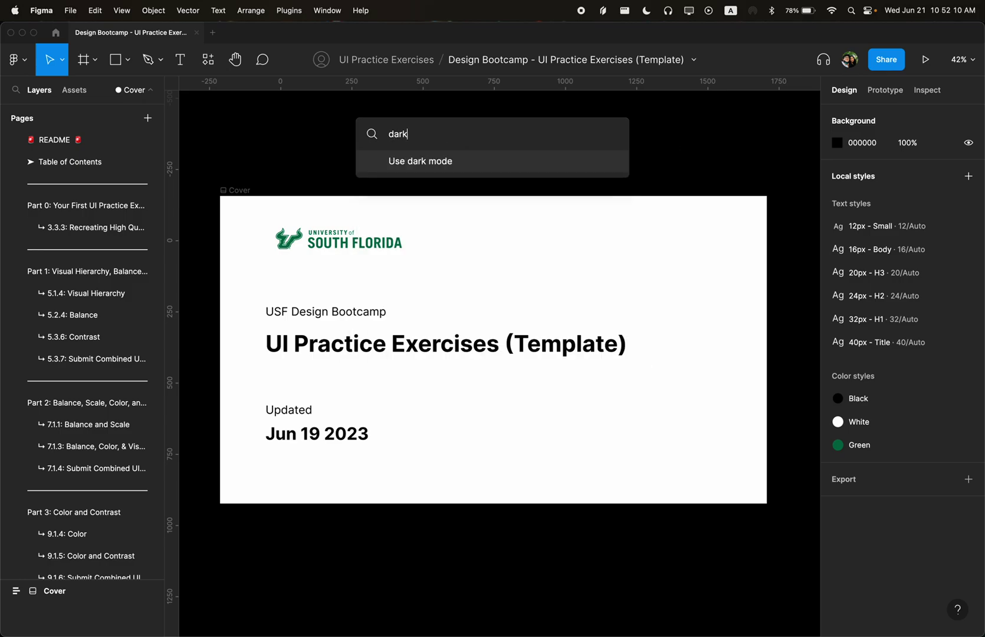
key("Return")
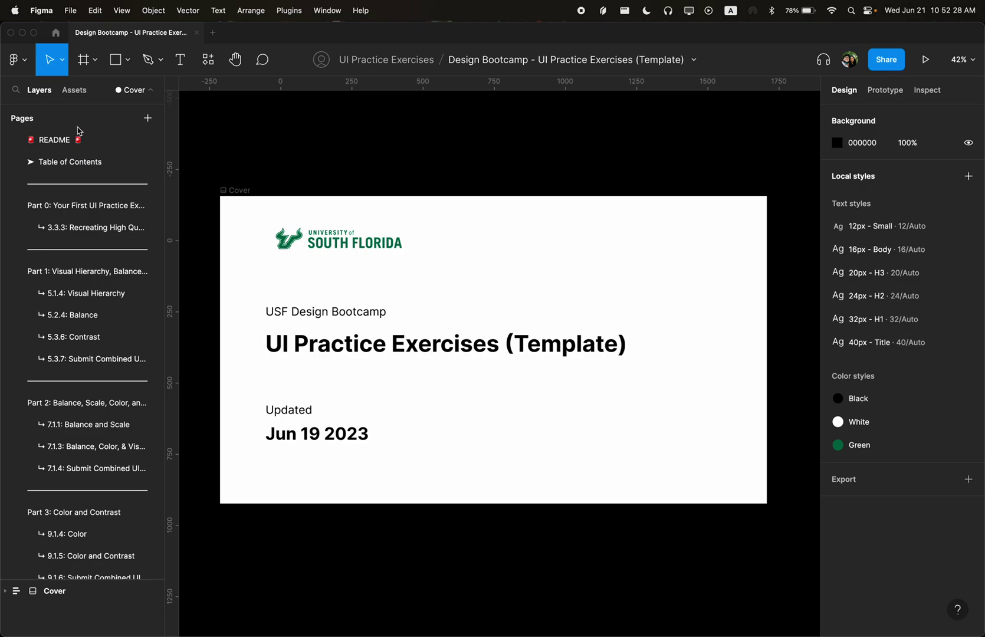
Step: Look through the file's page list from README through the numbered exercise parts and back to its start
scroll(68, 189, "down", 10)
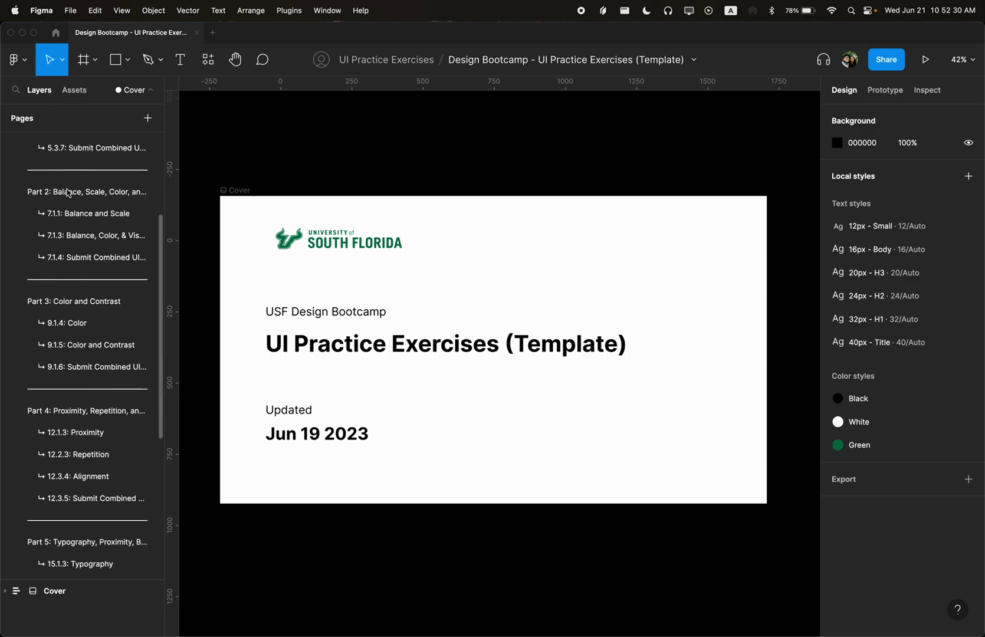
scroll(64, 166, "up", 10)
scroll(82, 273, "down", 10)
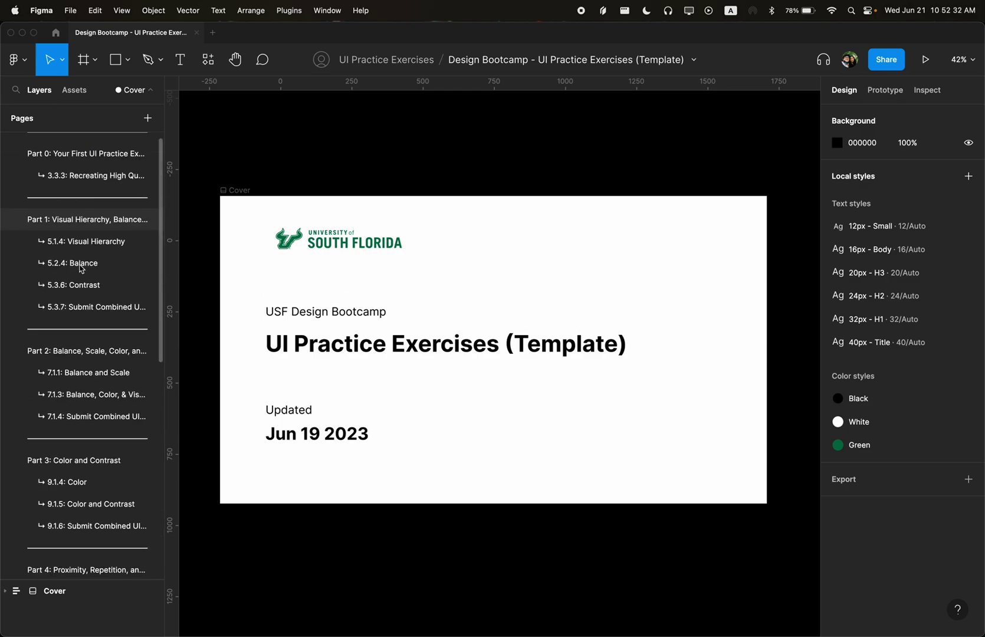
scroll(89, 177, "up", 10)
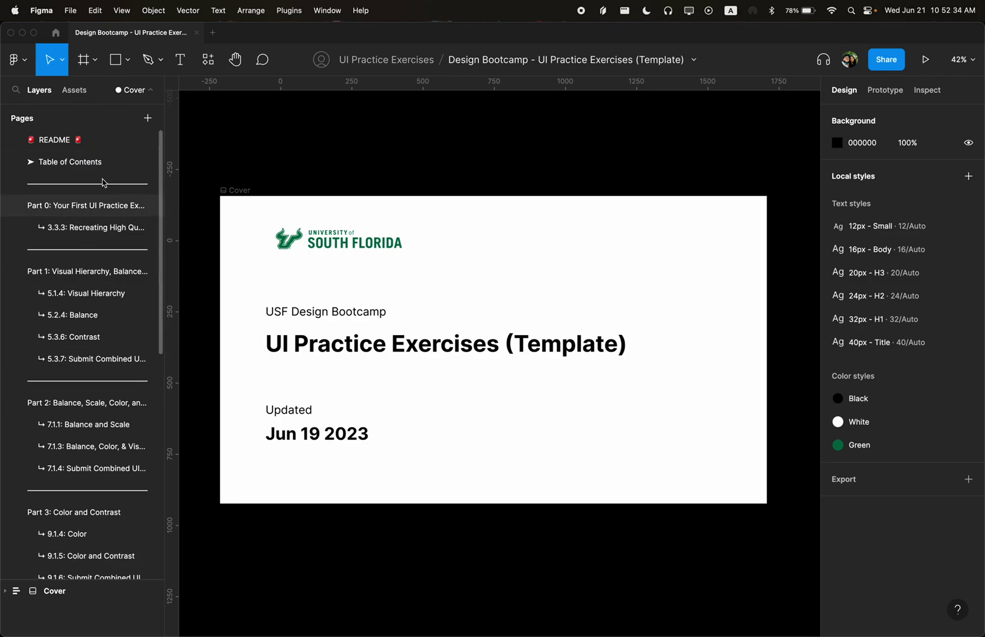
Step: Toggle the page list several times, leaving it collapsed, and select the Cover frame in the layers
left_click(151, 90)
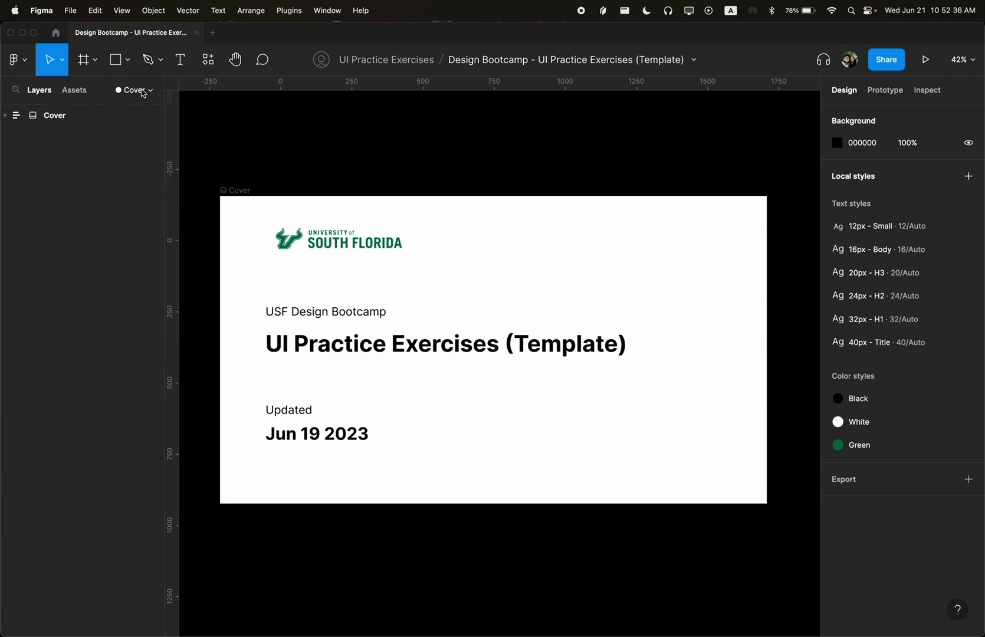
left_click(148, 91)
left_click(149, 91)
left_click(148, 90)
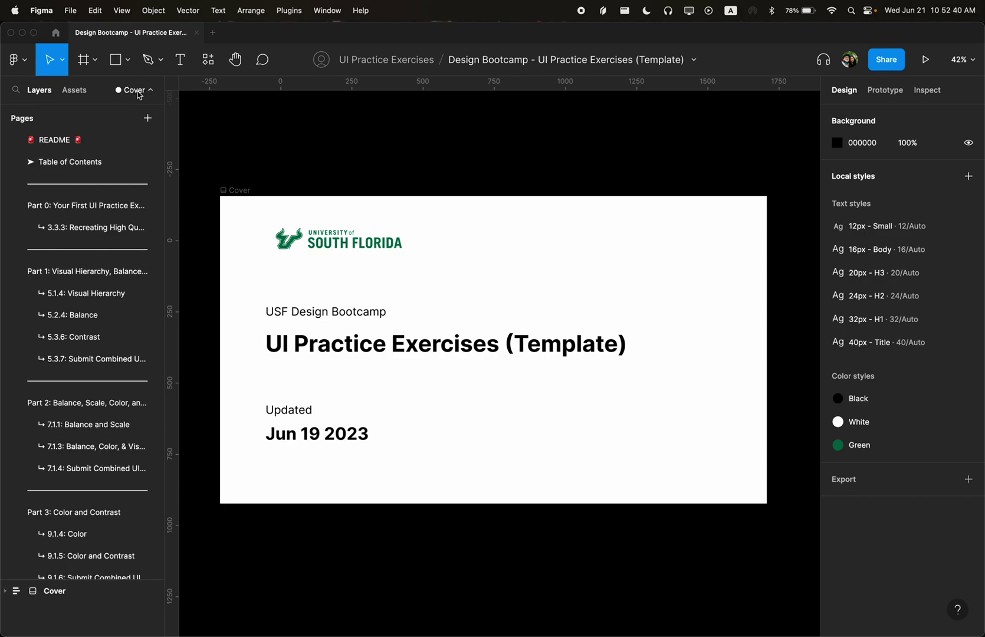
left_click(140, 92)
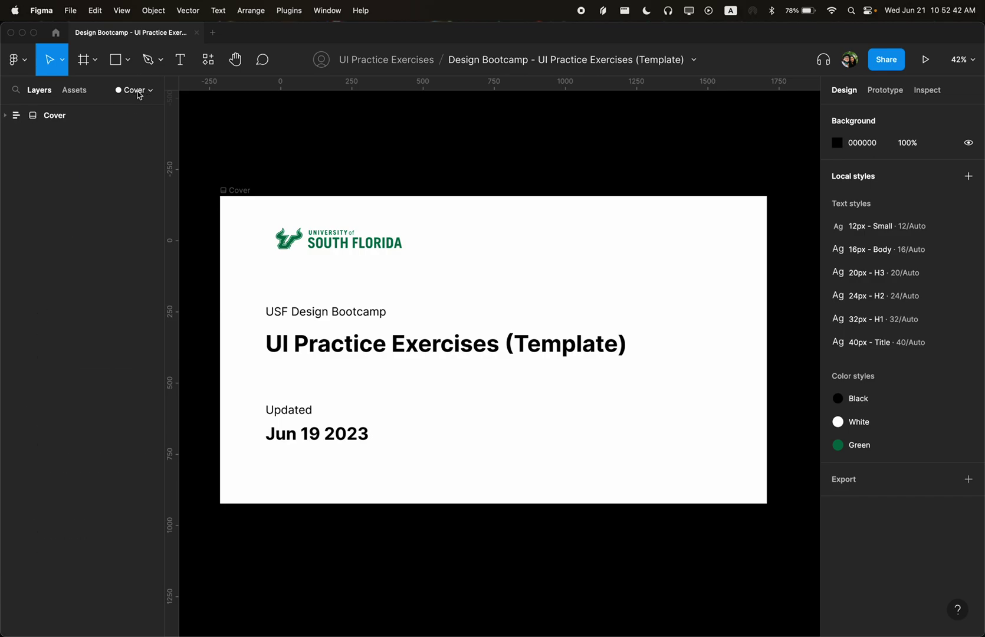
left_click(104, 115)
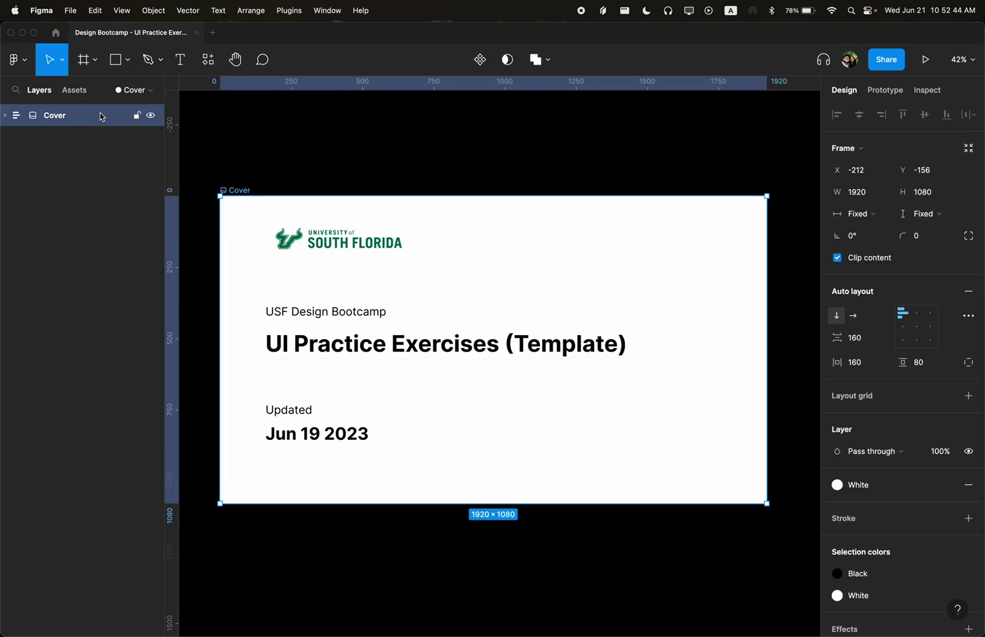
Step: Expand the page list, shorten it to end just above the Part 1 pages, and collapse it again
left_click(139, 91)
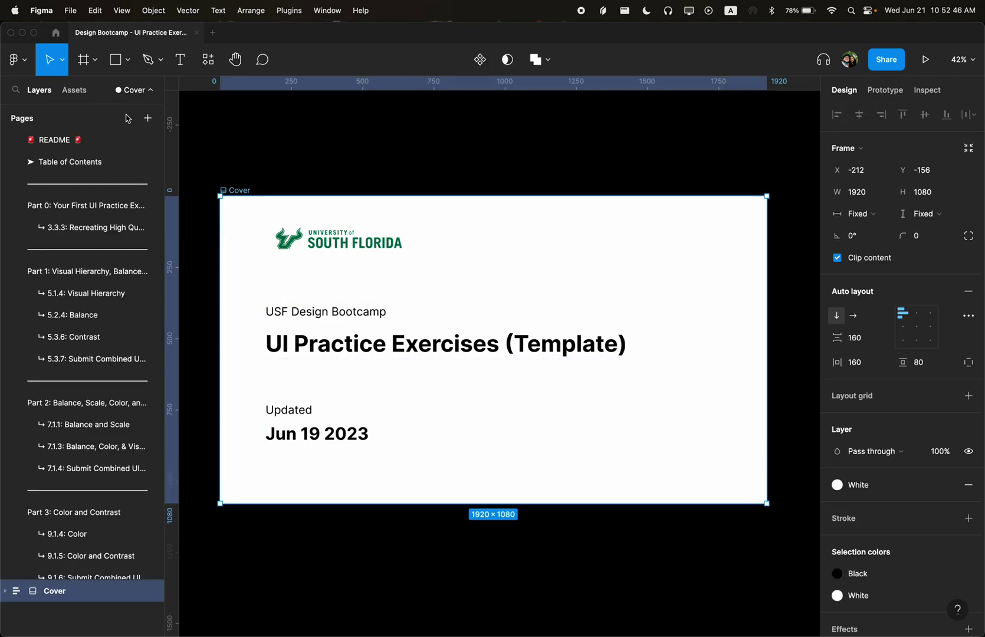
left_click_drag(101, 580, 105, 267)
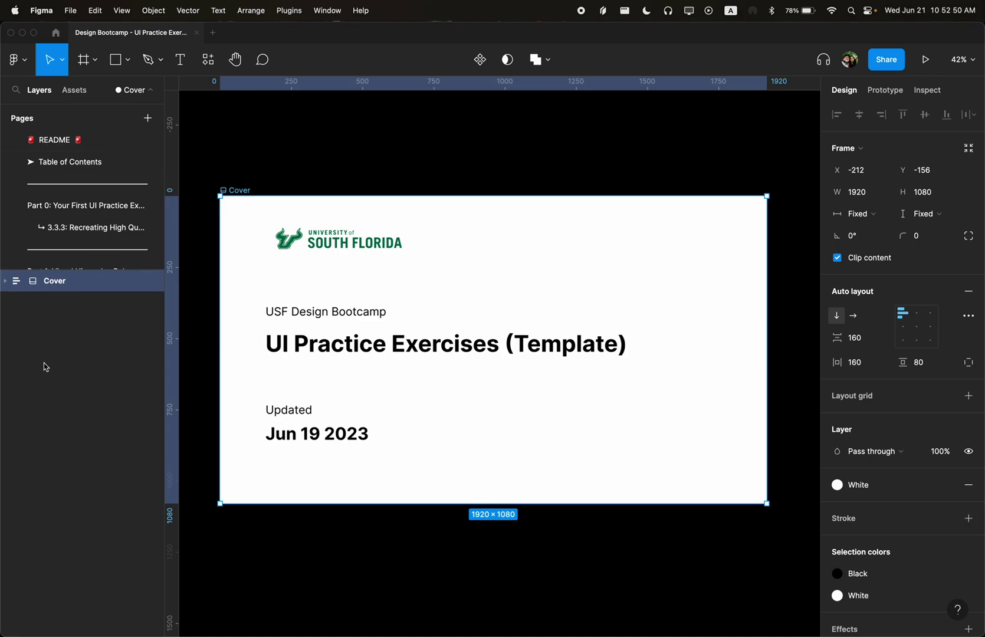
left_click(141, 94)
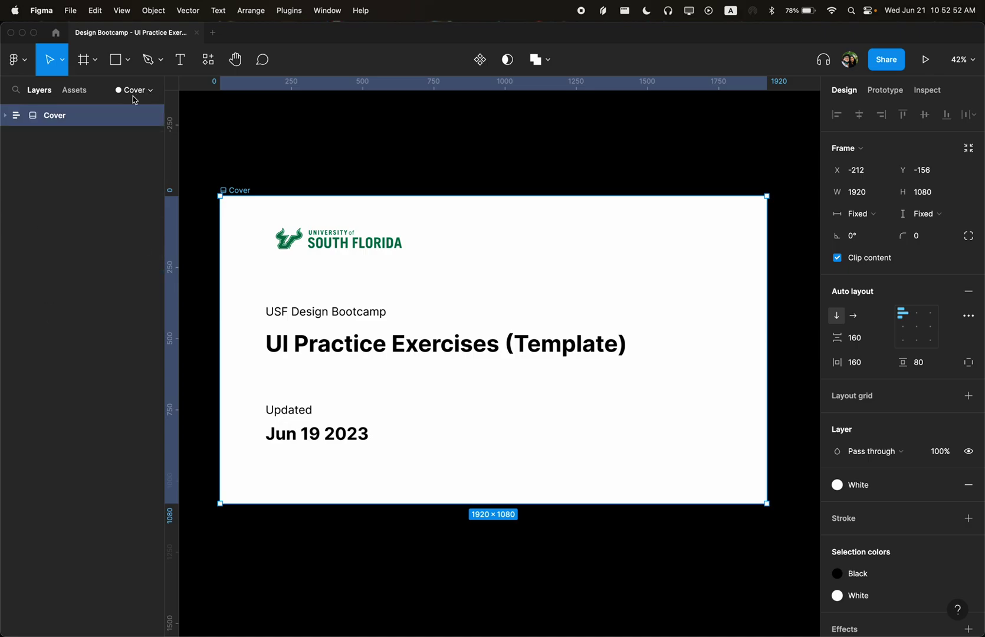
Step: Reselect the Cover frame on the canvas, expand its layers, and select the Logo layer
left_click(378, 171)
left_click(248, 192)
left_click(10, 116)
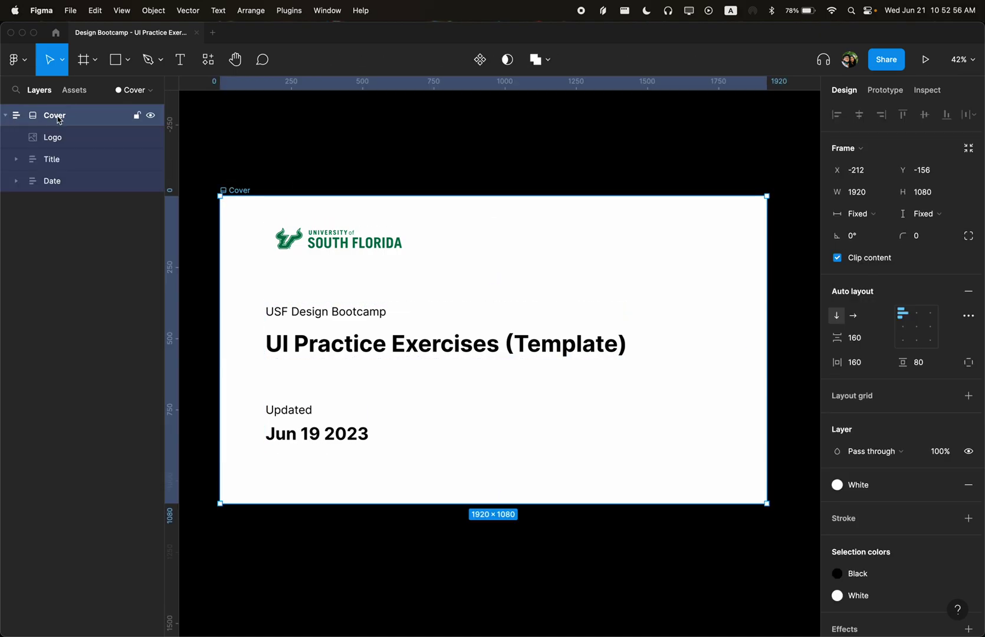
left_click(58, 135)
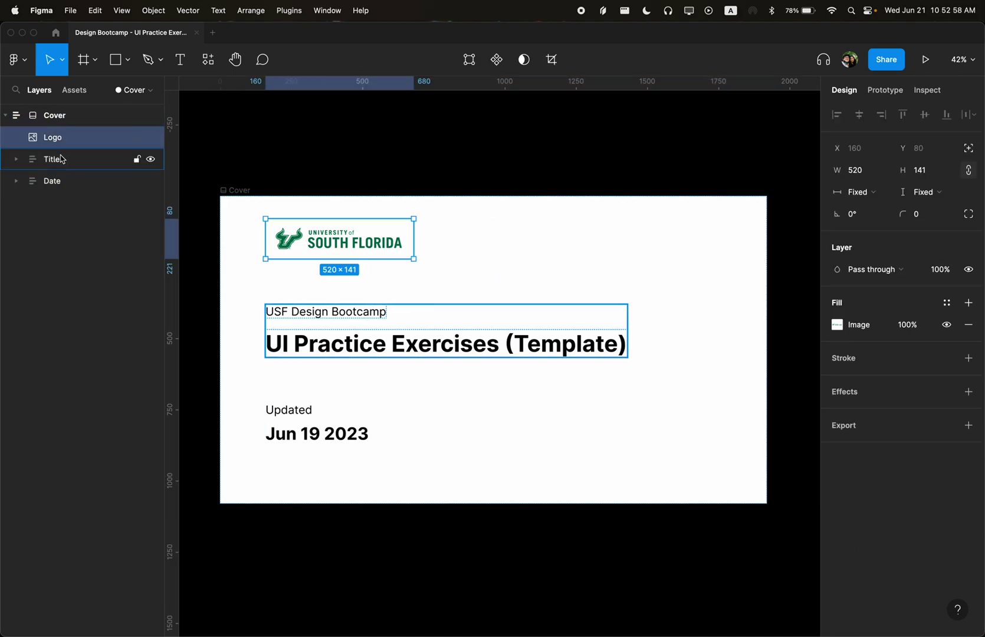
Step: Select the Title and Date layers in turn, and expand and collapse the contents of both
left_click(62, 159)
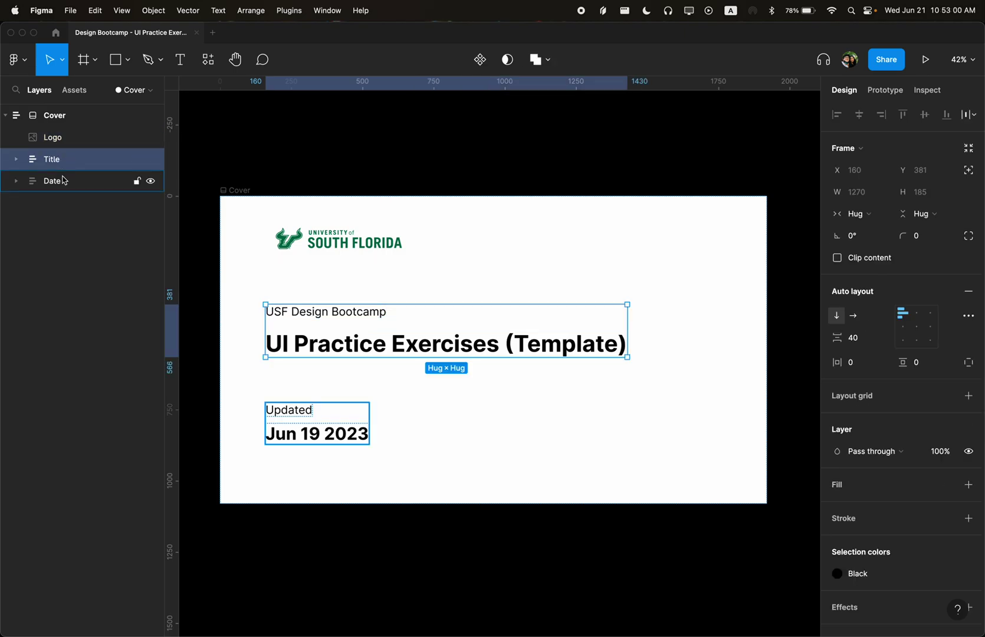
left_click(64, 180)
left_click(87, 165)
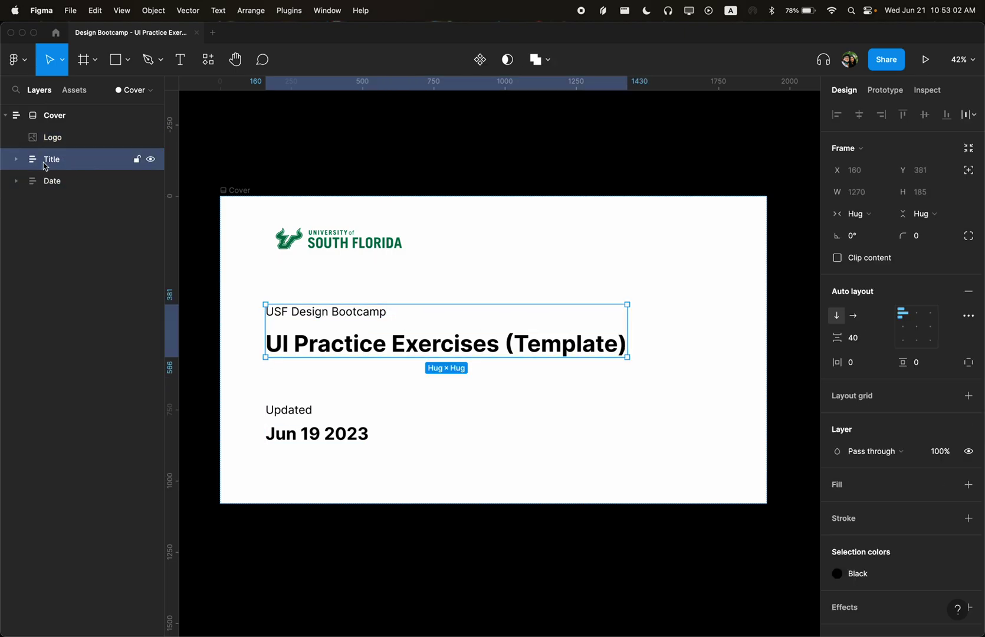
left_click(17, 161)
left_click(17, 160)
left_click(16, 180)
left_click(16, 160)
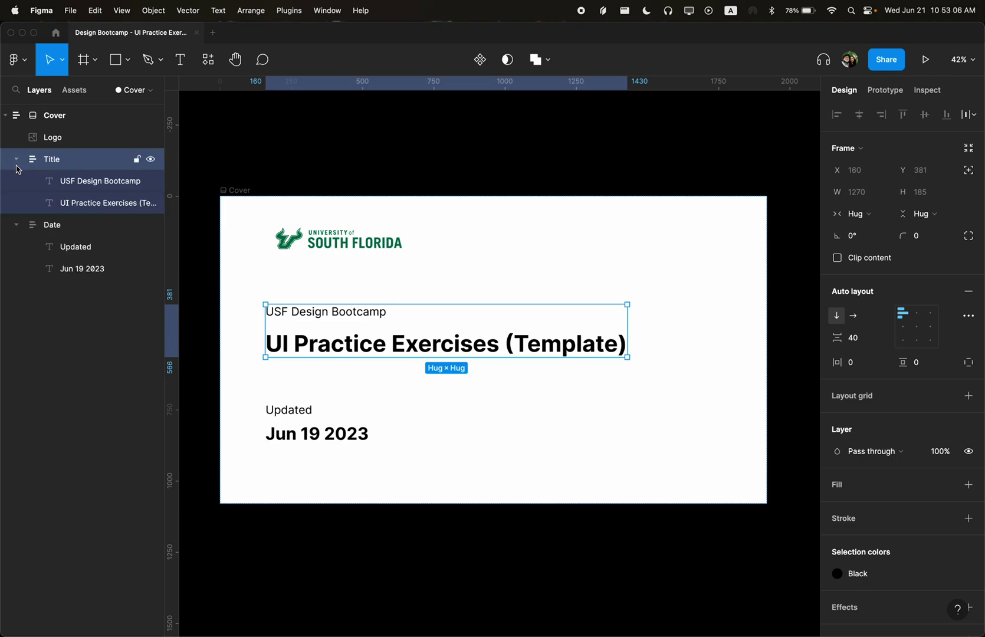
left_click(16, 225)
left_click(16, 160)
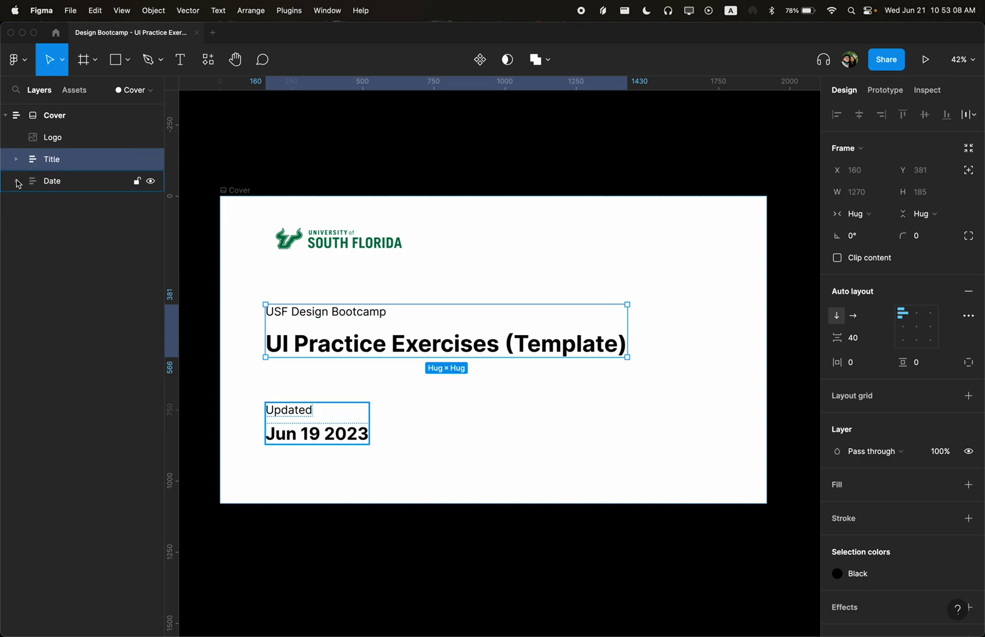
Step: Expand the Title and Date layers, selecting both Title text layers and the Logo in turn, and clear the selection
left_click(14, 165)
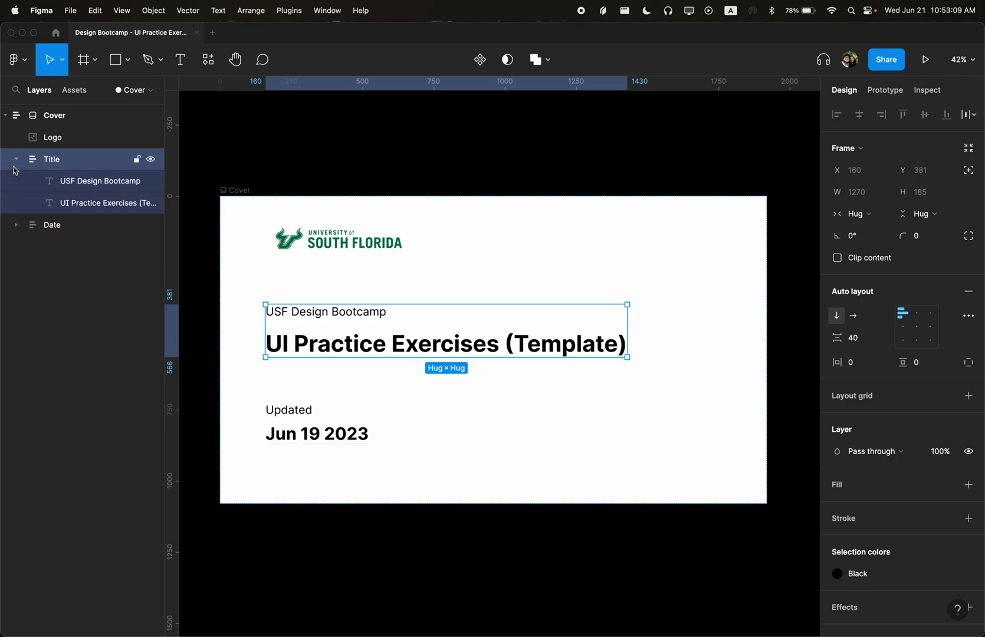
left_click(94, 184)
left_click(93, 206)
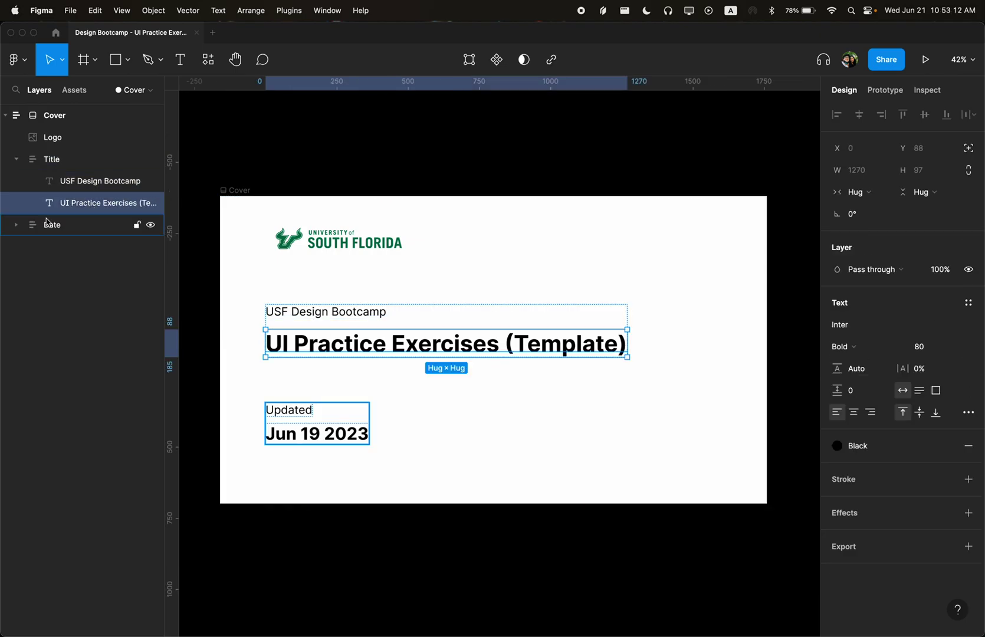
left_click(16, 225)
left_click(75, 139)
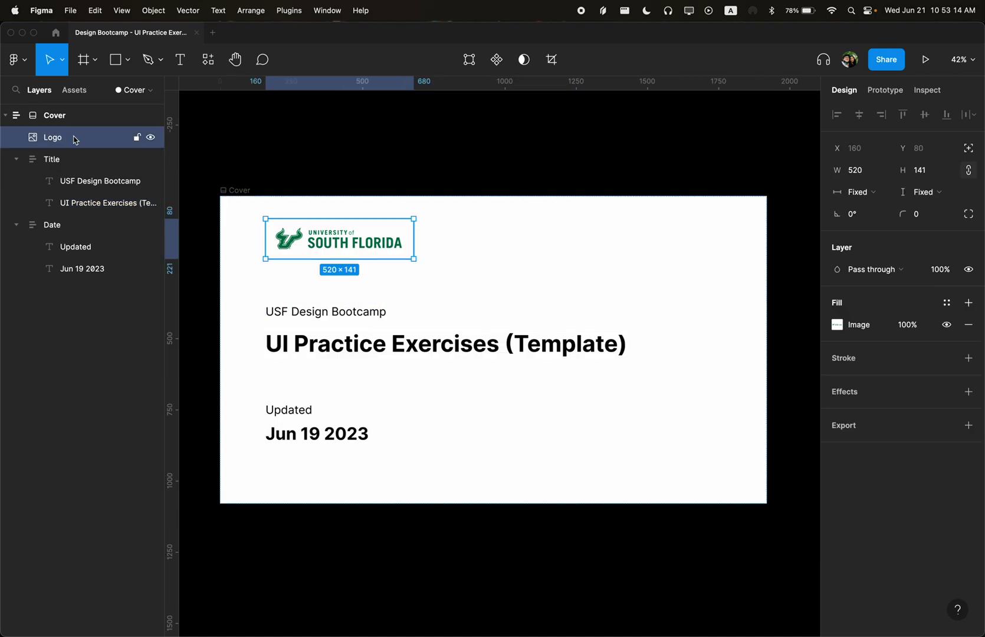
left_click(223, 143)
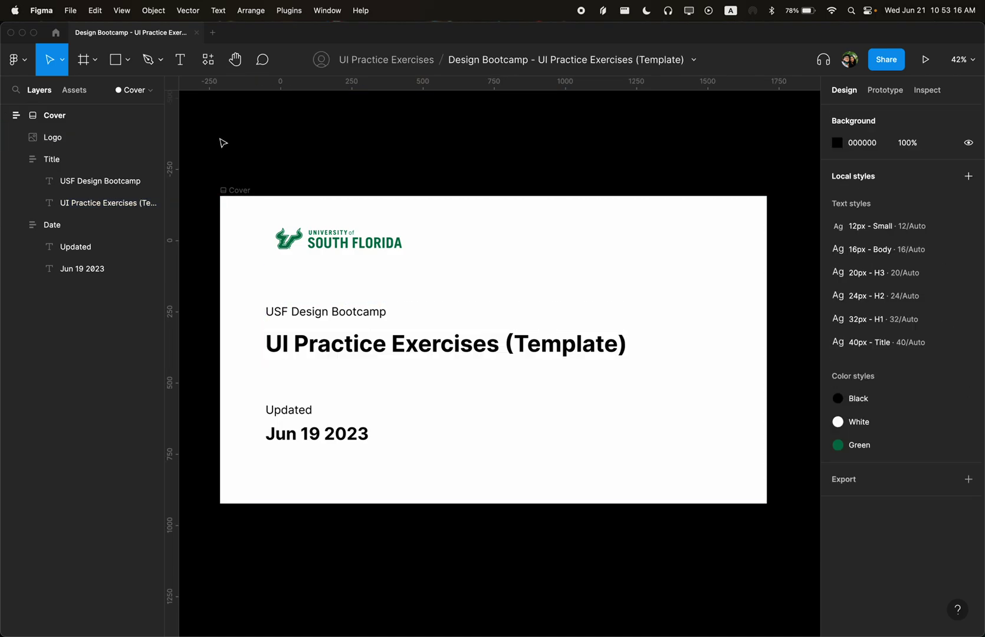
Step: Expand the page list, lengthen it to end just below the Part 2 pages, and look through all its entries
left_click(150, 92)
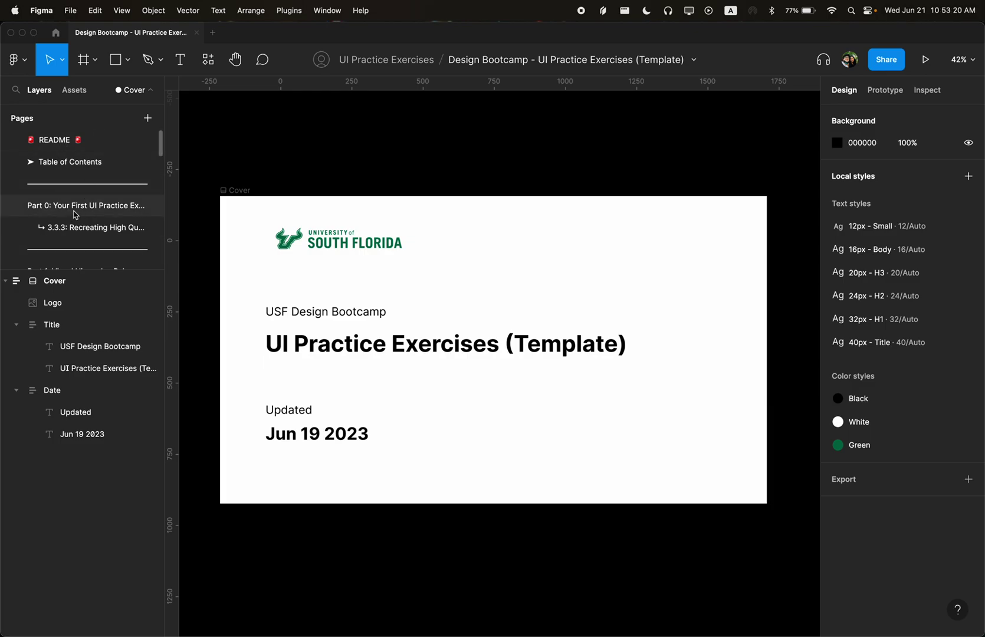
left_click_drag(56, 268, 87, 491)
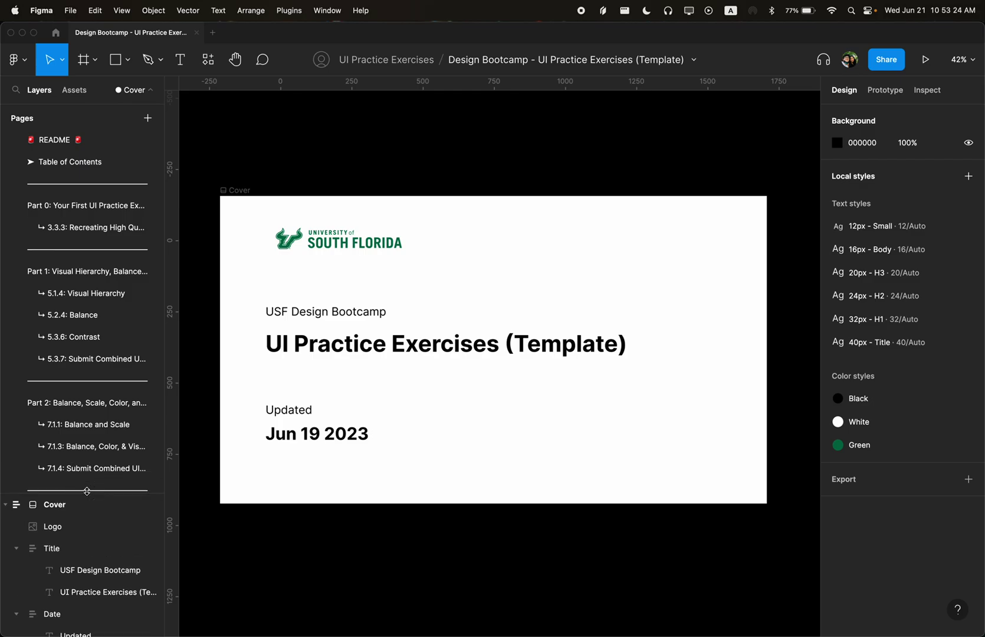
scroll(81, 448, "down", 10)
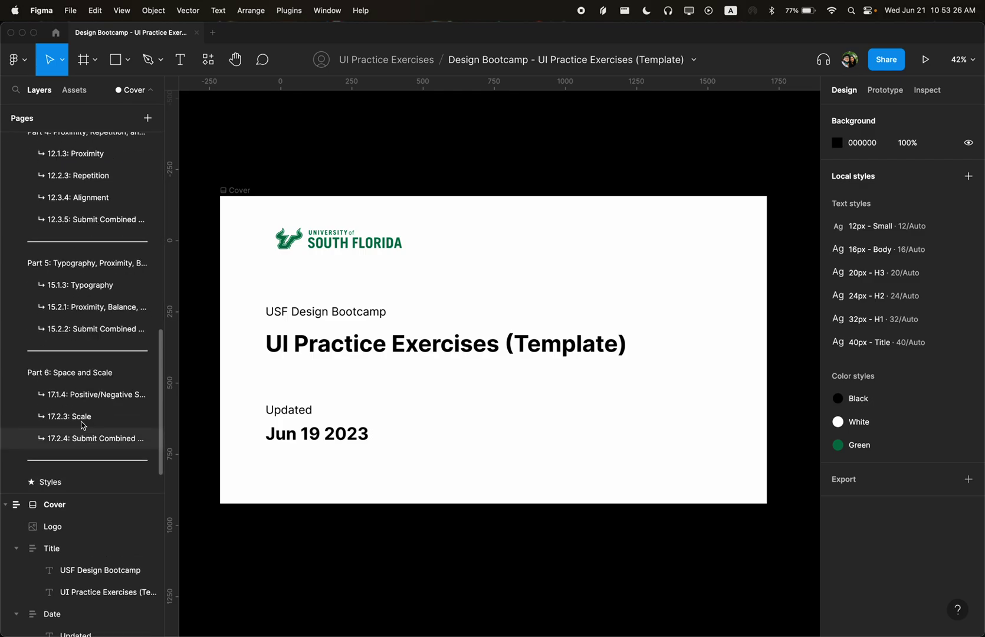
scroll(105, 197, "up", 10)
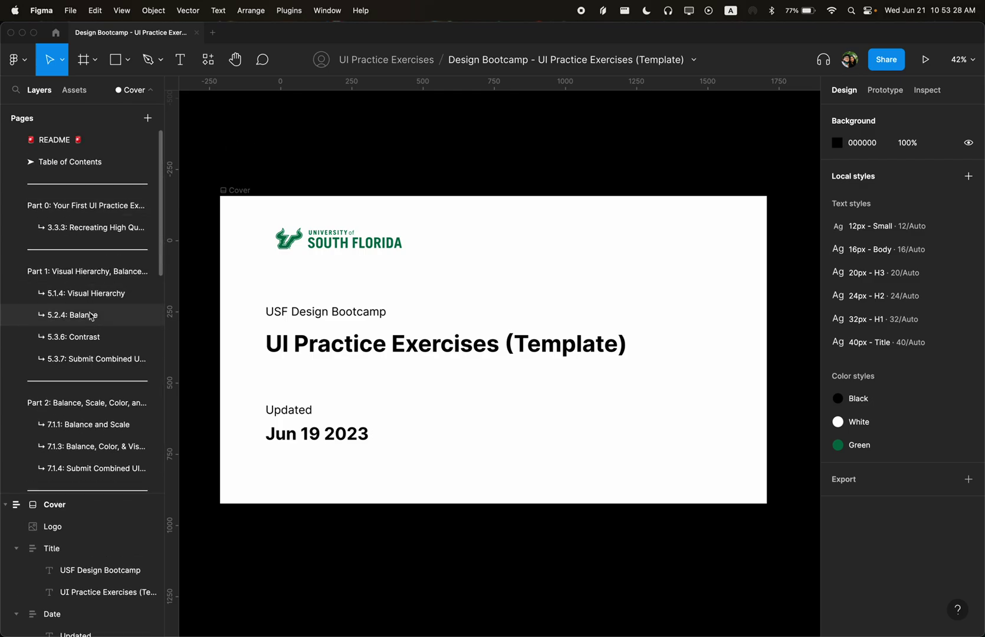
scroll(91, 316, "down", 10)
scroll(89, 317, "up", 10)
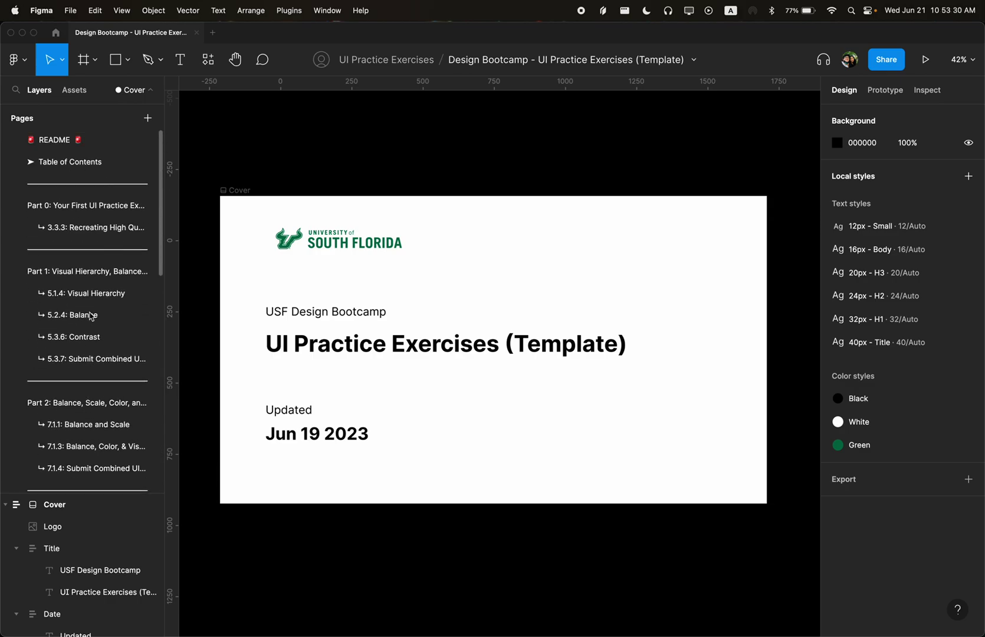
Step: Open the Table of Contents page, look over its exercise links, and follow the Part 0: Your First UI Practice Exercise link
left_click(77, 163)
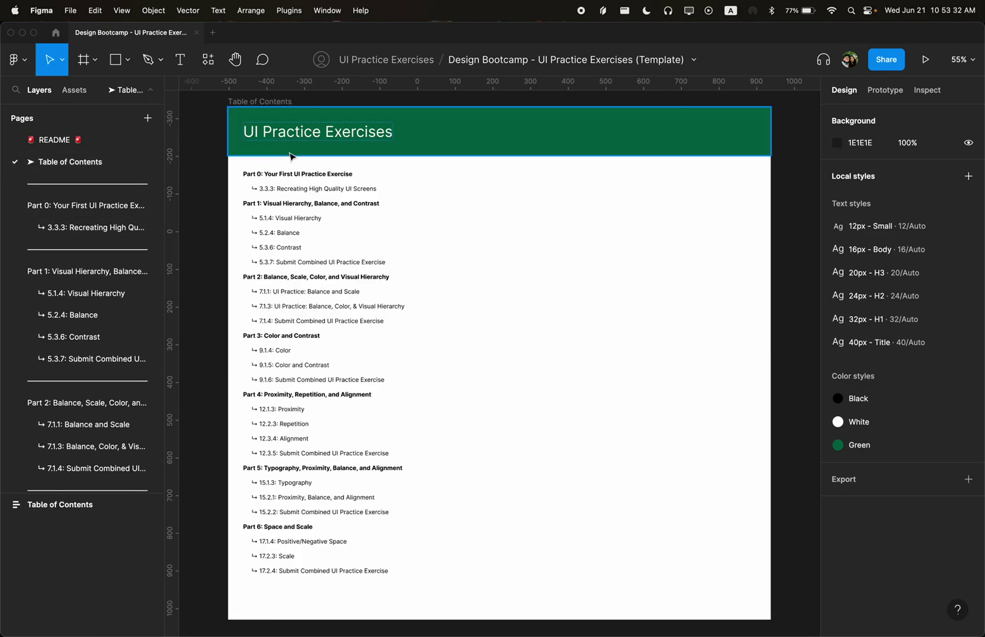
scroll(290, 156, "up", 1)
scroll(275, 193, "up", 3)
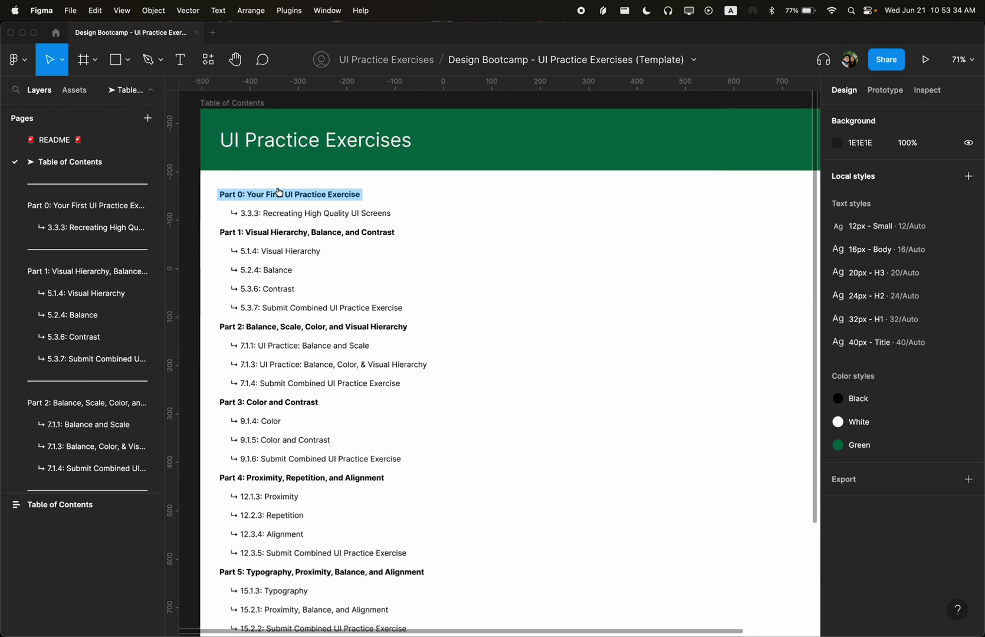
scroll(276, 370, "down", 3)
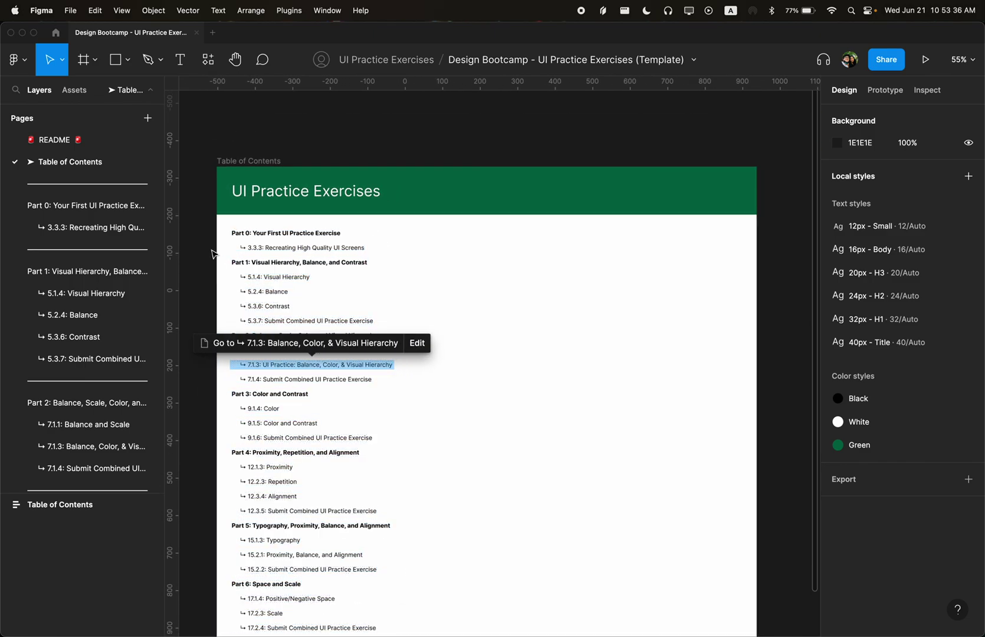
scroll(214, 255, "down", 2)
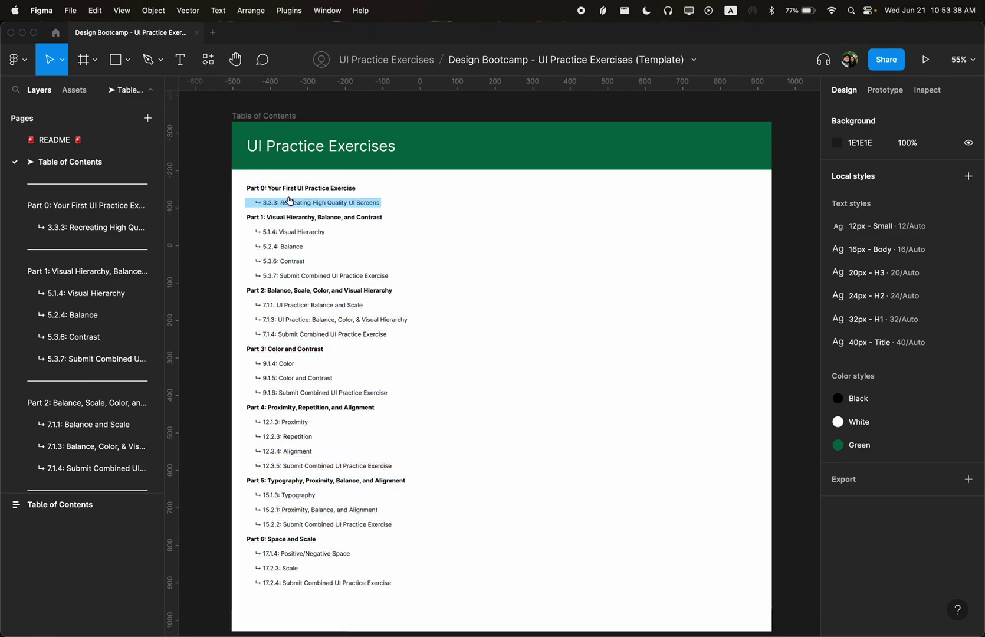
mouse_move(299, 193)
scroll(299, 193, "up", 3)
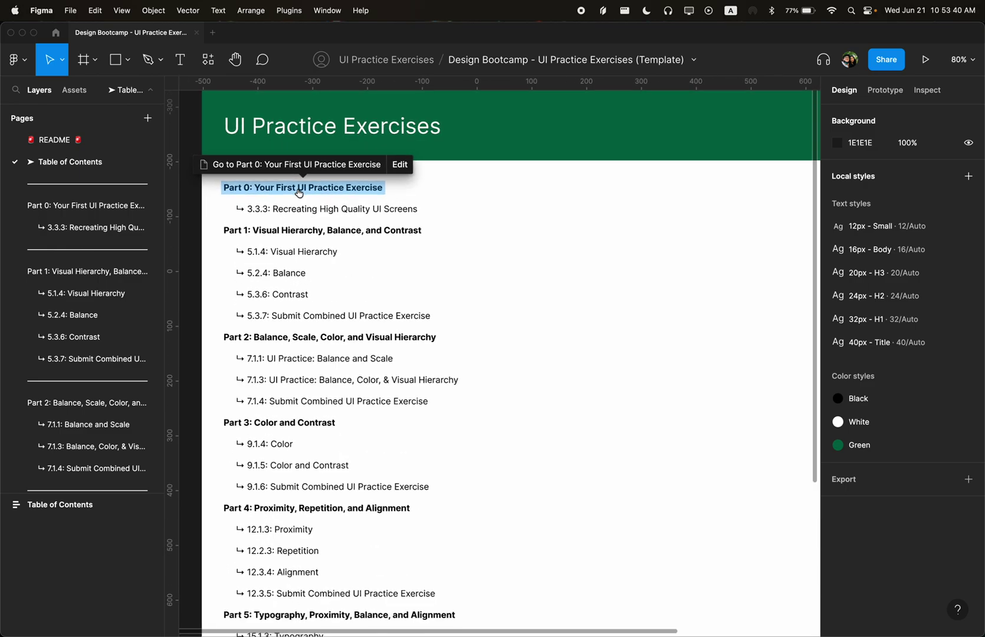
left_click(299, 192)
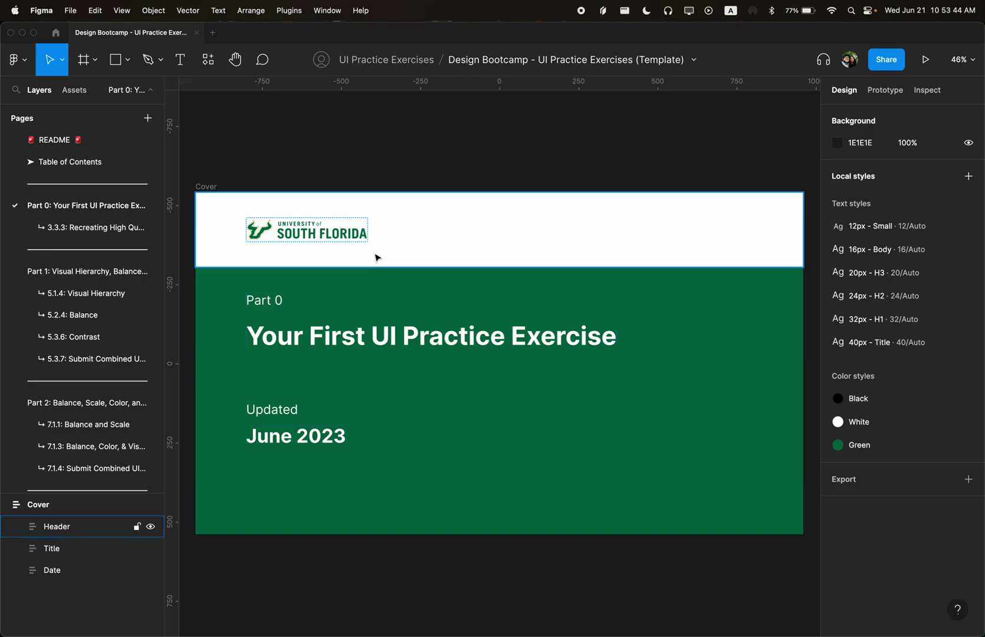
Step: Open the 3.3.3: Recreating High Quality UI Screens page and look through its project instructions down to the grading criteria and back
left_click(112, 234)
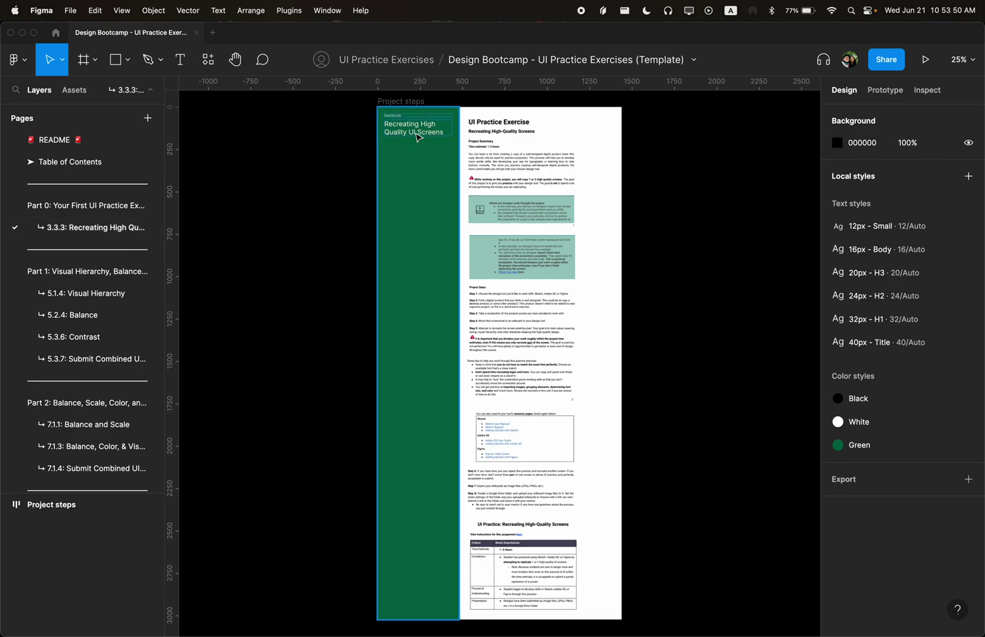
scroll(417, 137, "up", 5)
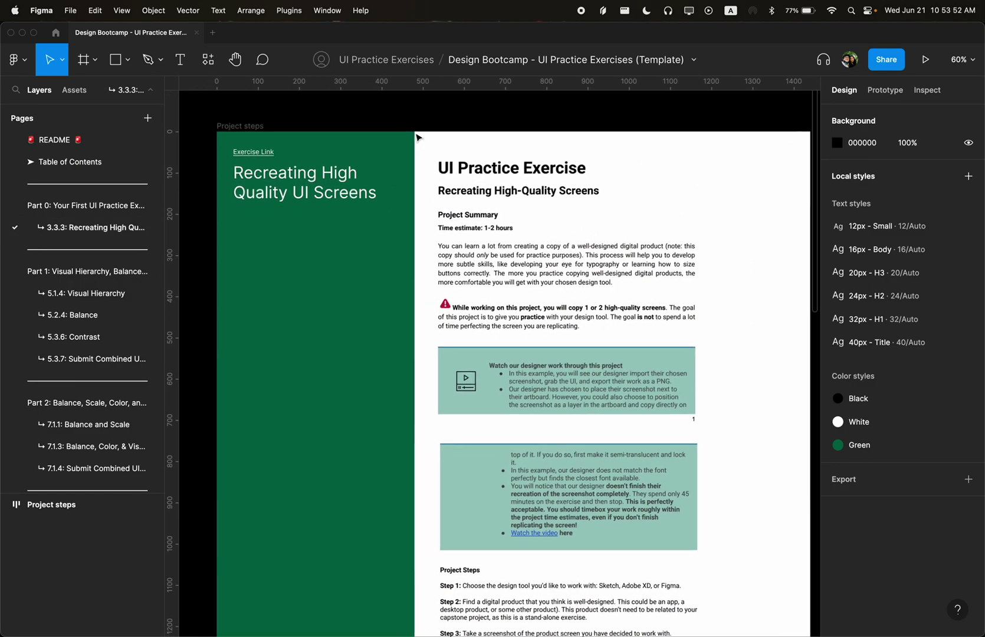
left_click(535, 189)
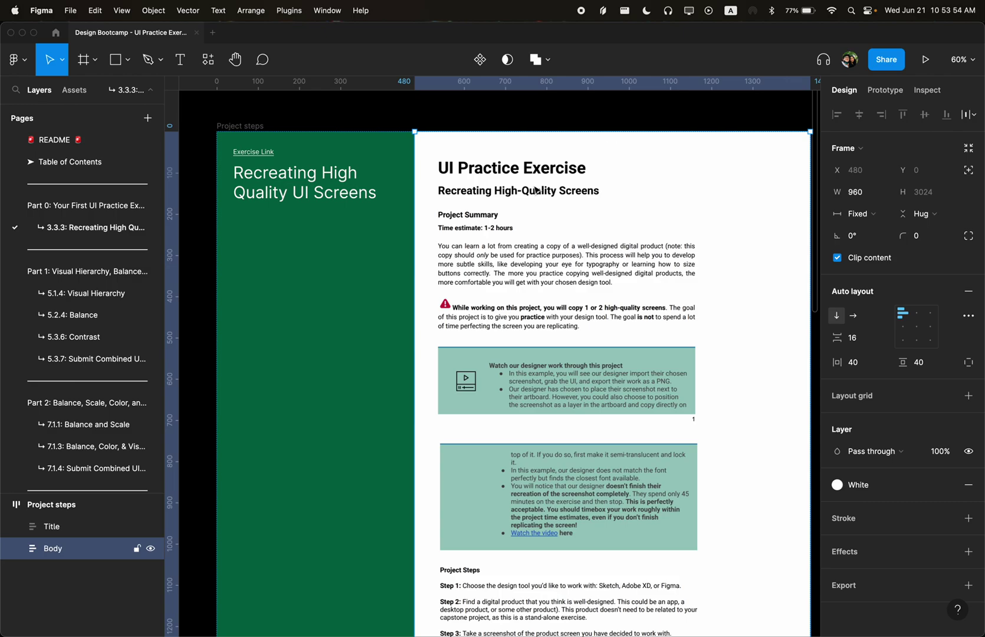
scroll(536, 190, "down", 3)
scroll(535, 189, "down", 10)
scroll(535, 190, "up", 8)
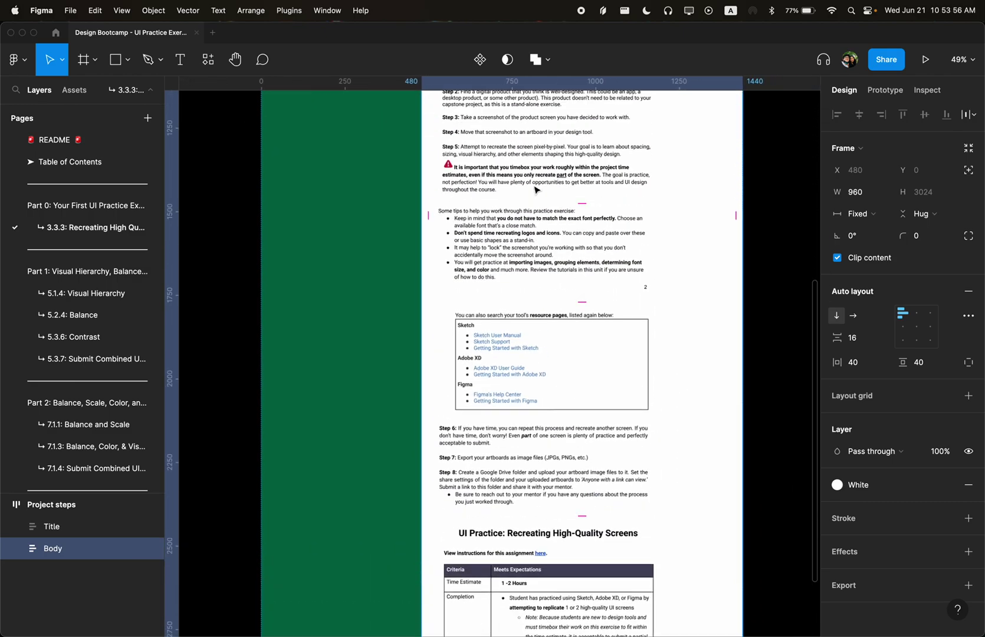
scroll(536, 190, "up", 5)
left_click(497, 167)
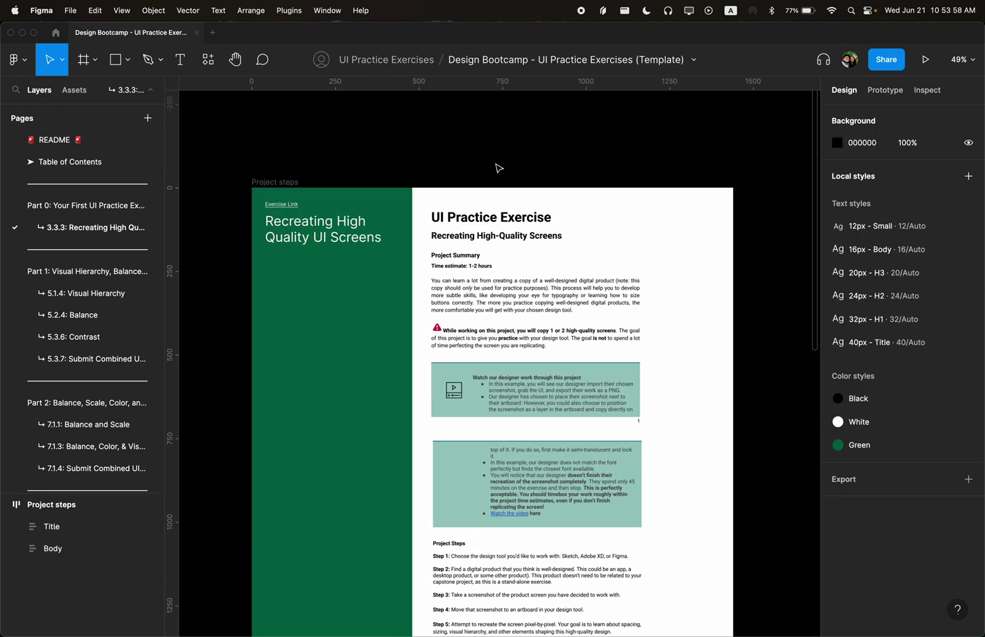
Step: Open the 3.3.3 page's Exercise Link in Chrome, switch back to Figma, and clear the selection
left_click(272, 204)
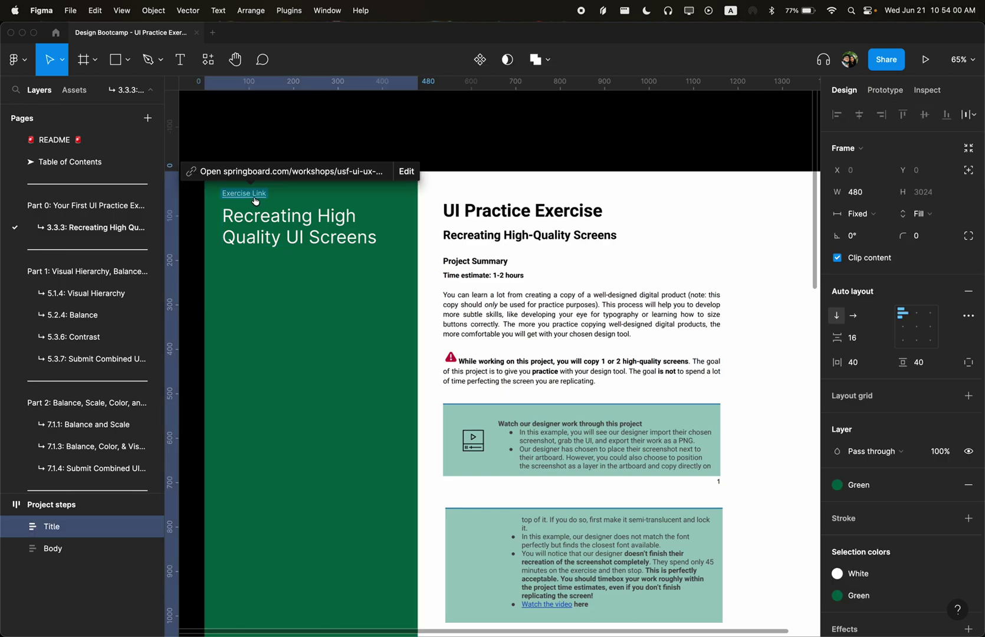
left_click(254, 201)
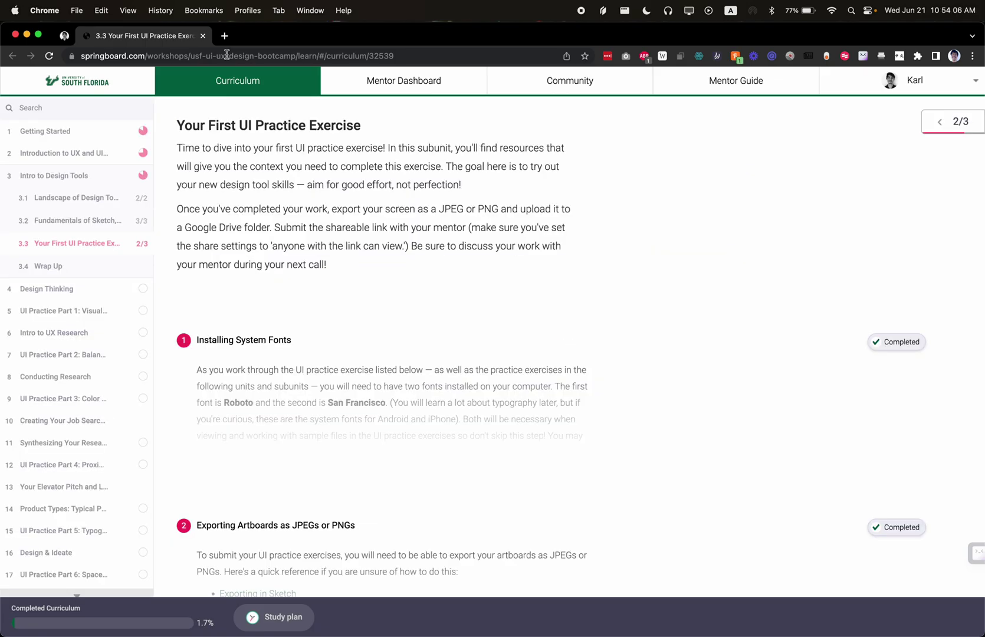
left_click(445, 611)
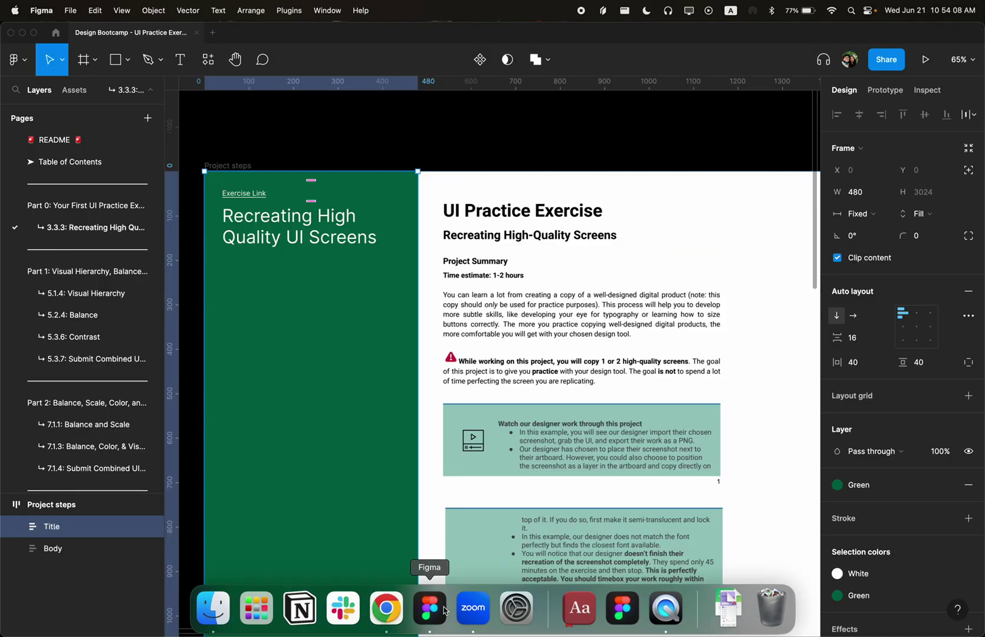
scroll(257, 207, "up", 5)
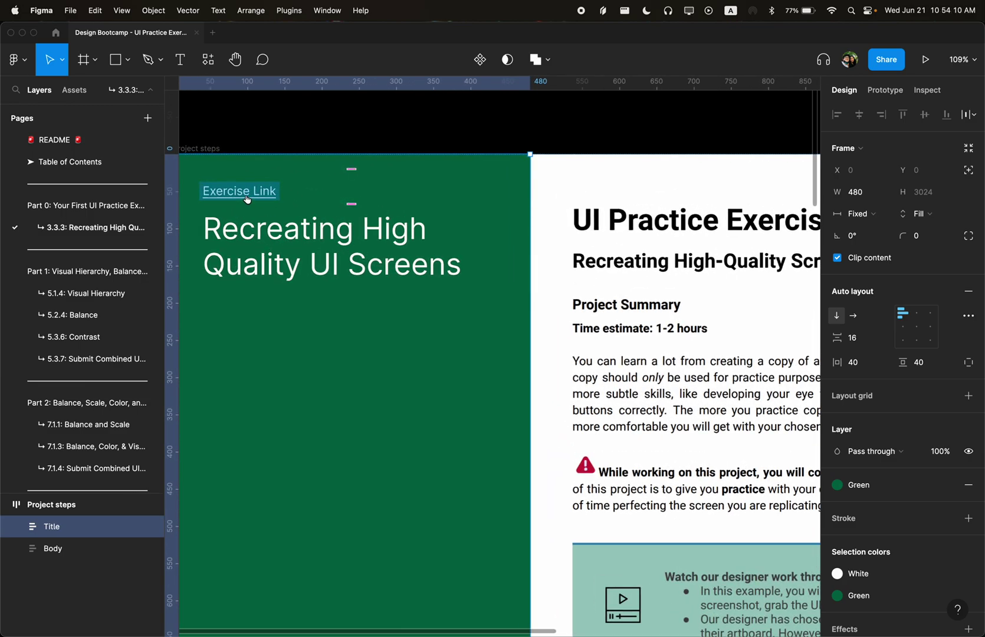
scroll(340, 154, "down", 4)
left_click(368, 143)
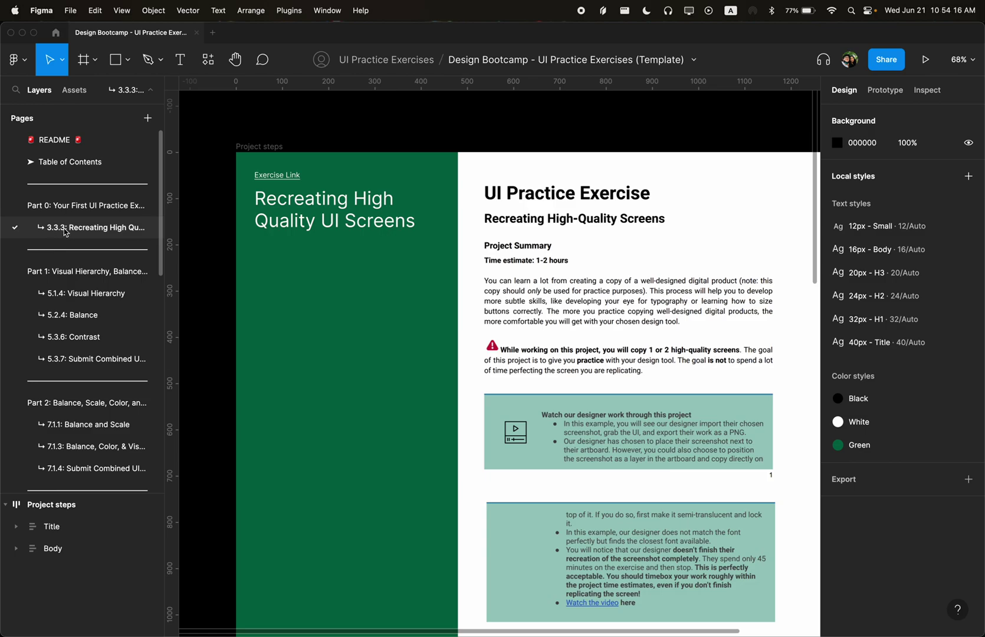
Step: Open the 5.1.4: Visual Hierarchy page and follow its Exercise Link to the curriculum in Chrome
left_click(69, 305)
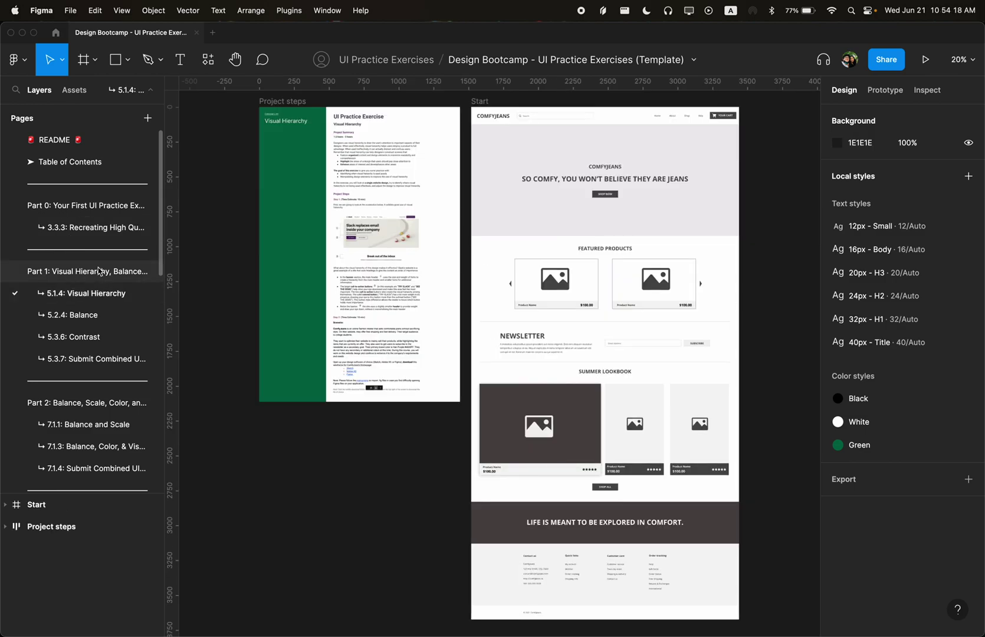
scroll(257, 98, "up", 5)
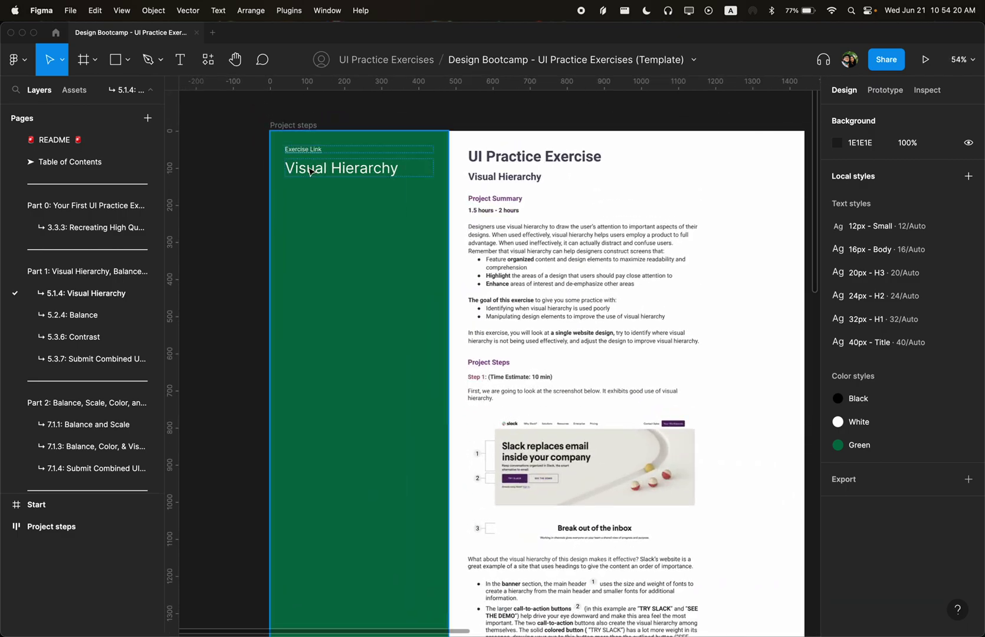
scroll(316, 155, "up", 4)
left_click(324, 142)
left_click(322, 143)
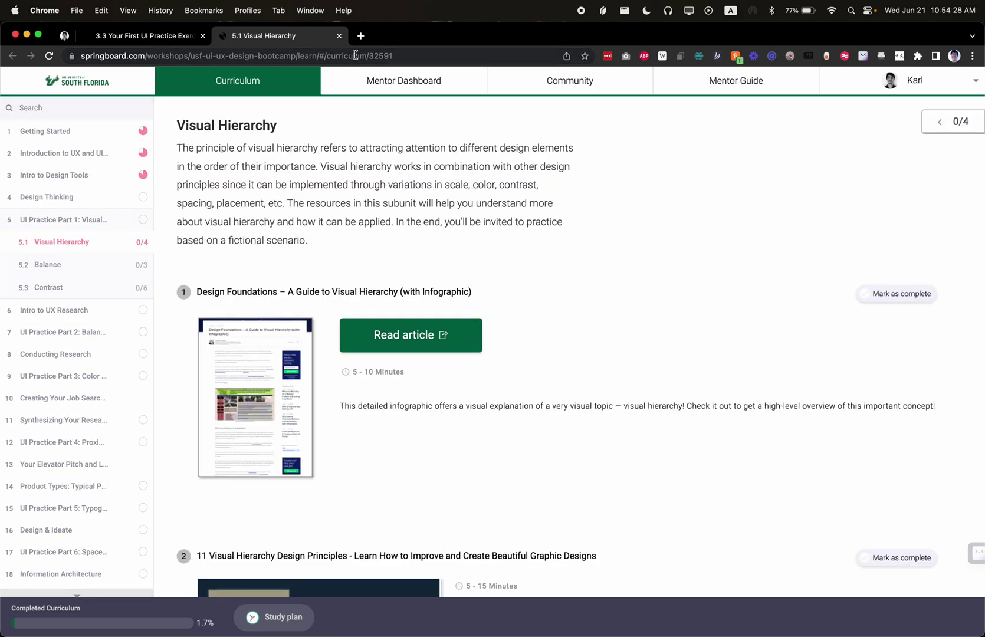
Step: Switch back to Figma and examine the Visual Hierarchy project steps beside the Start wireframe
mouse_move(428, 631)
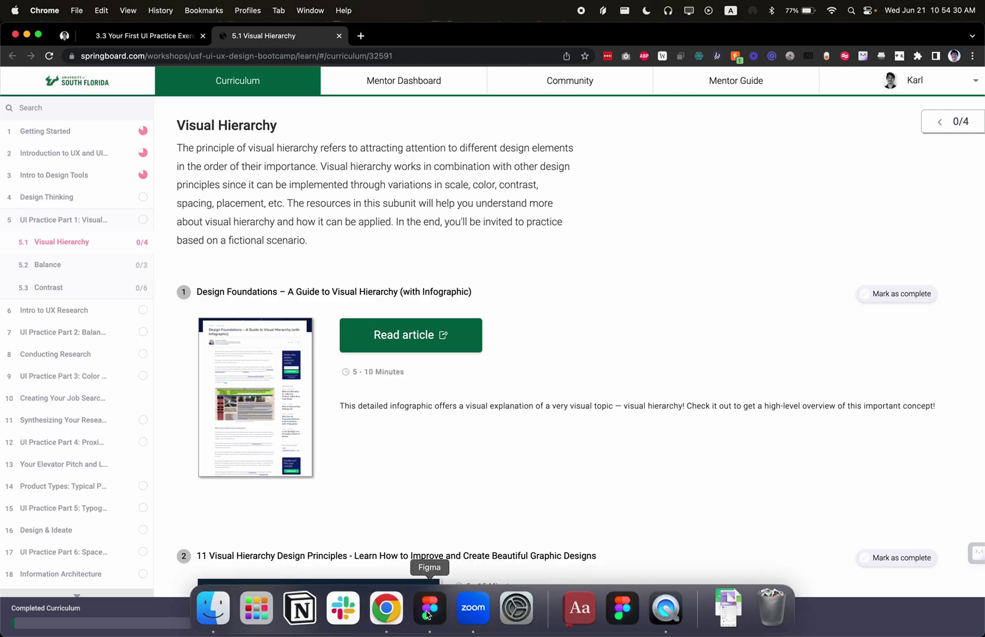
left_click(430, 607)
scroll(378, 216, "down", 5)
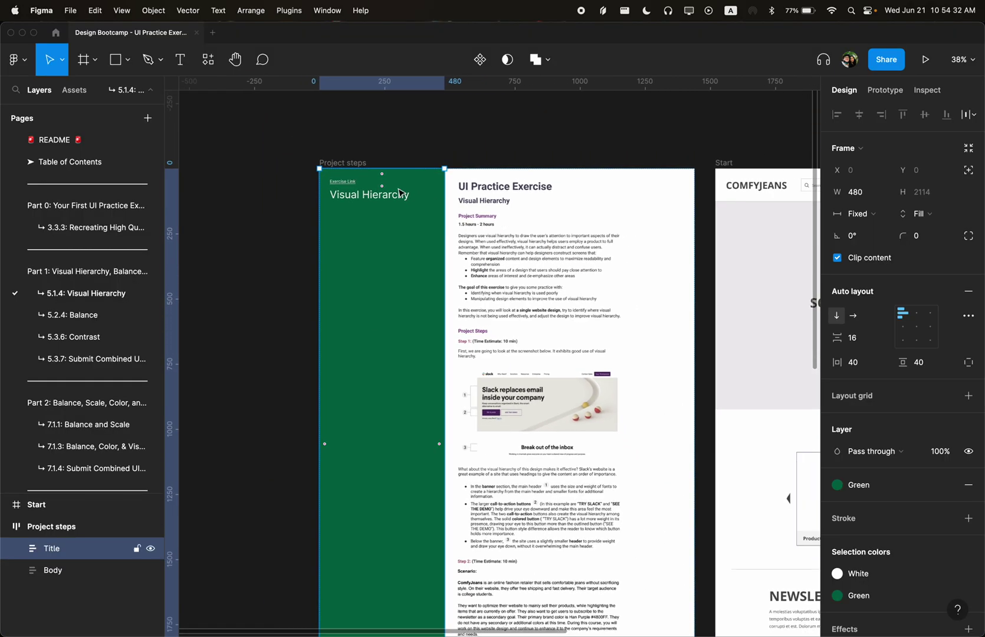
scroll(452, 157, "right", 4)
scroll(452, 156, "down", 1)
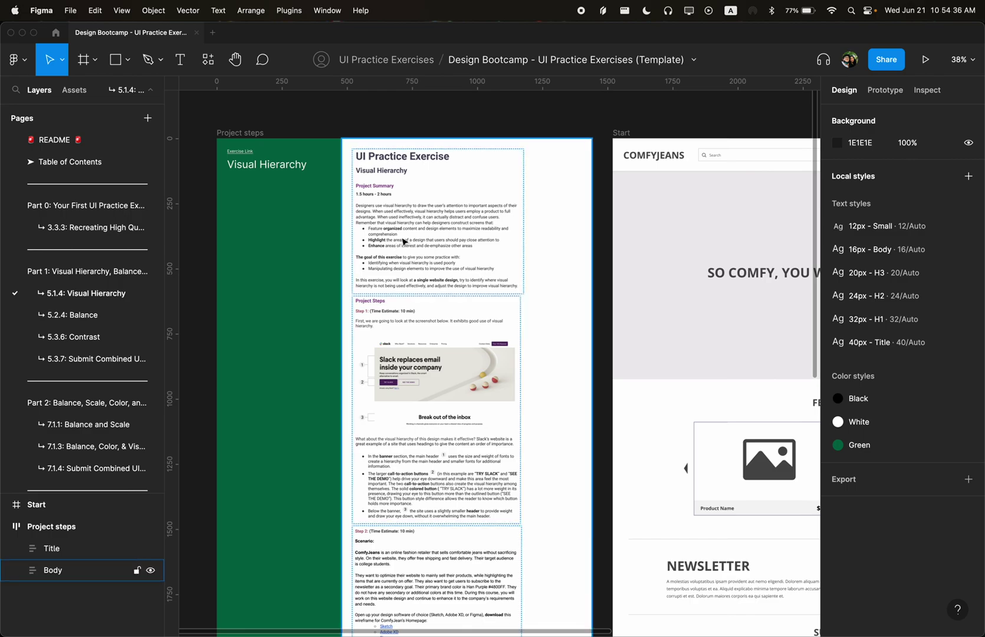
Step: Examine the Visual Hierarchy project instructions, selecting the project summary image and the Step 1 image in turn
scroll(404, 242, "up", 3)
left_click(428, 233)
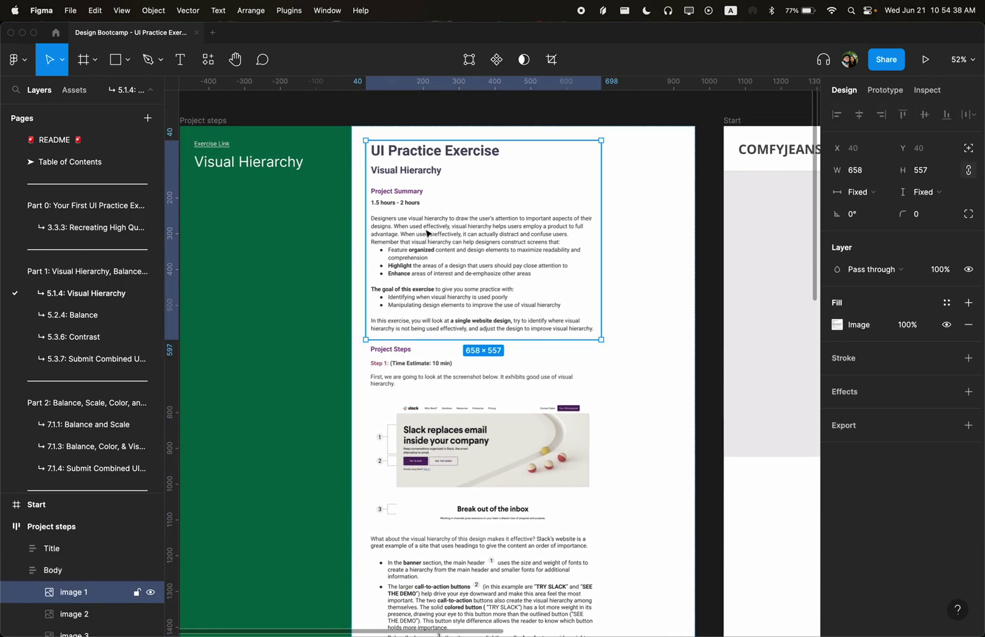
scroll(428, 233, "down", 2)
scroll(457, 324, "down", 2)
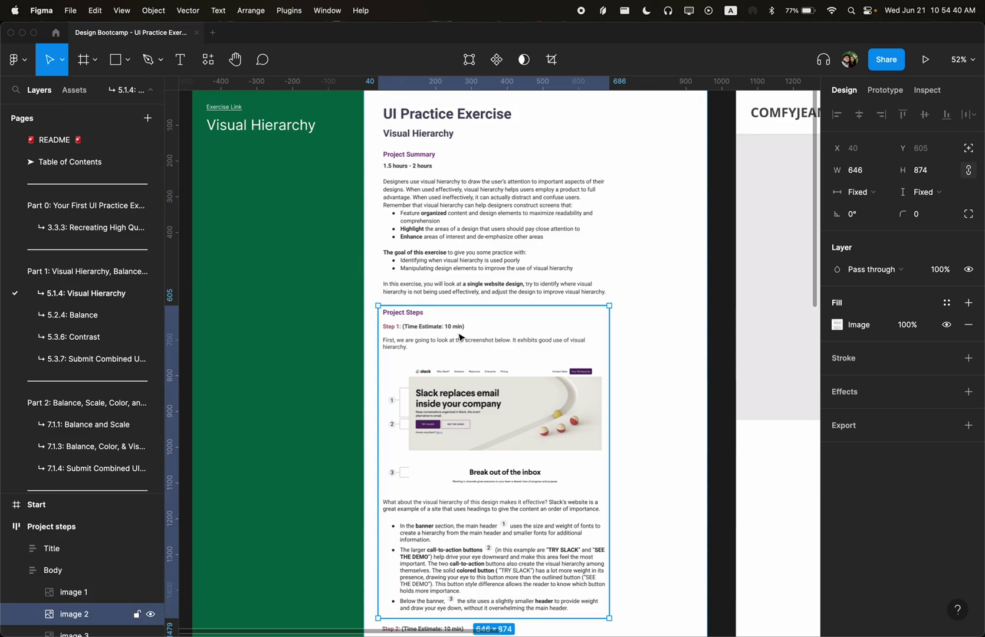
left_click(461, 338)
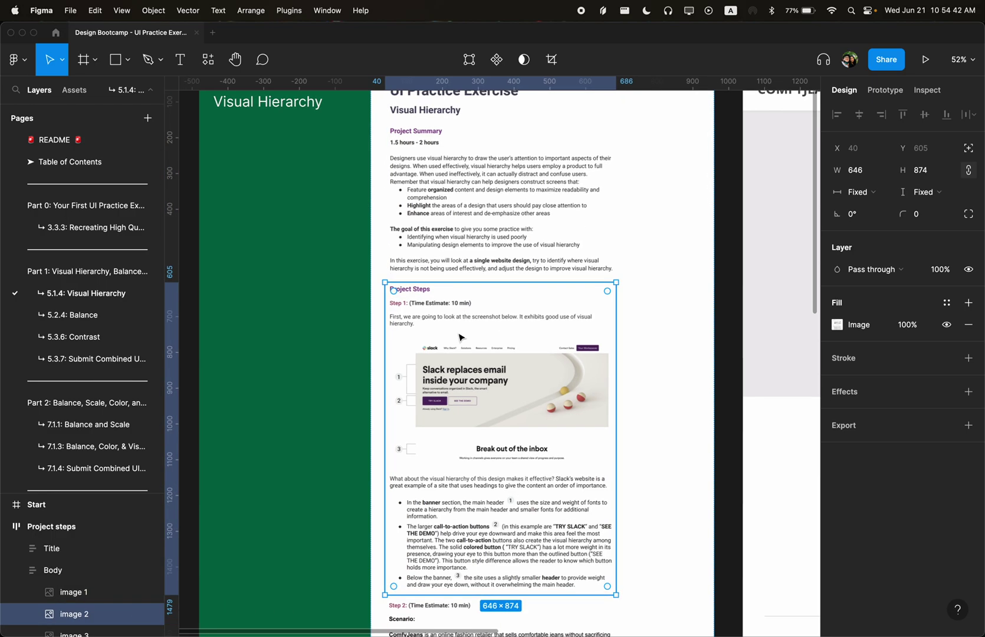
scroll(460, 337, "down", 4)
scroll(460, 336, "right", 5)
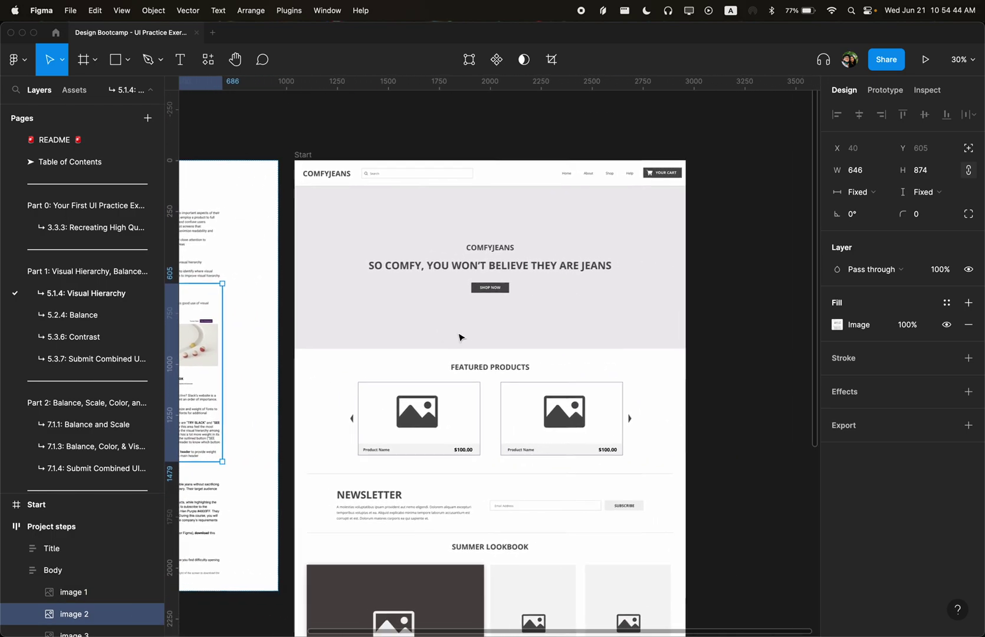
Step: Clear the selection and look through the Start wireframe from its header down to the footer and back
left_click(384, 149)
scroll(384, 147, "up", 2)
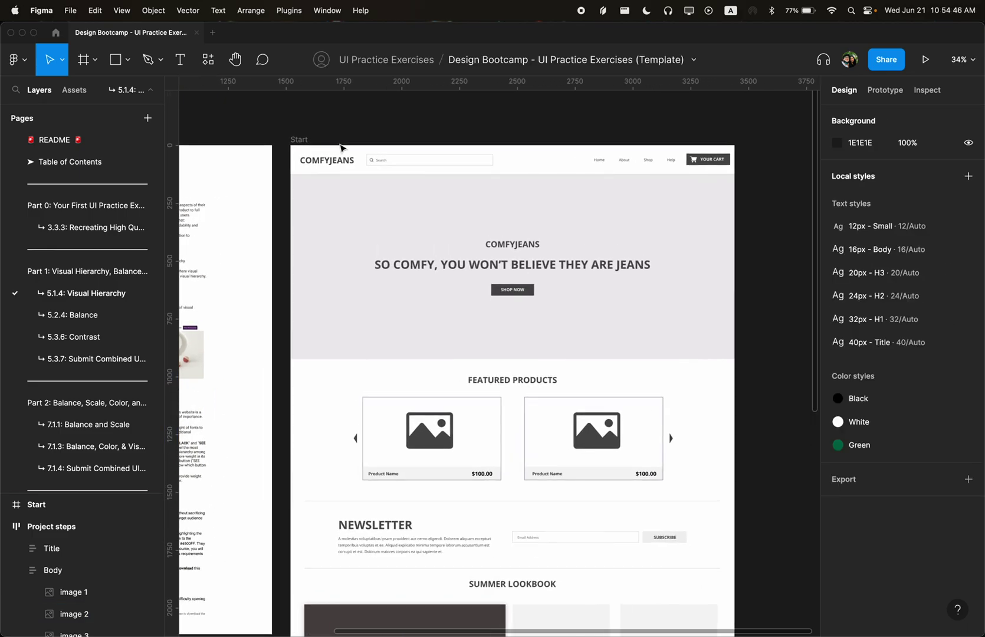
left_click(295, 143)
scroll(292, 129, "left", 2)
left_click(288, 124)
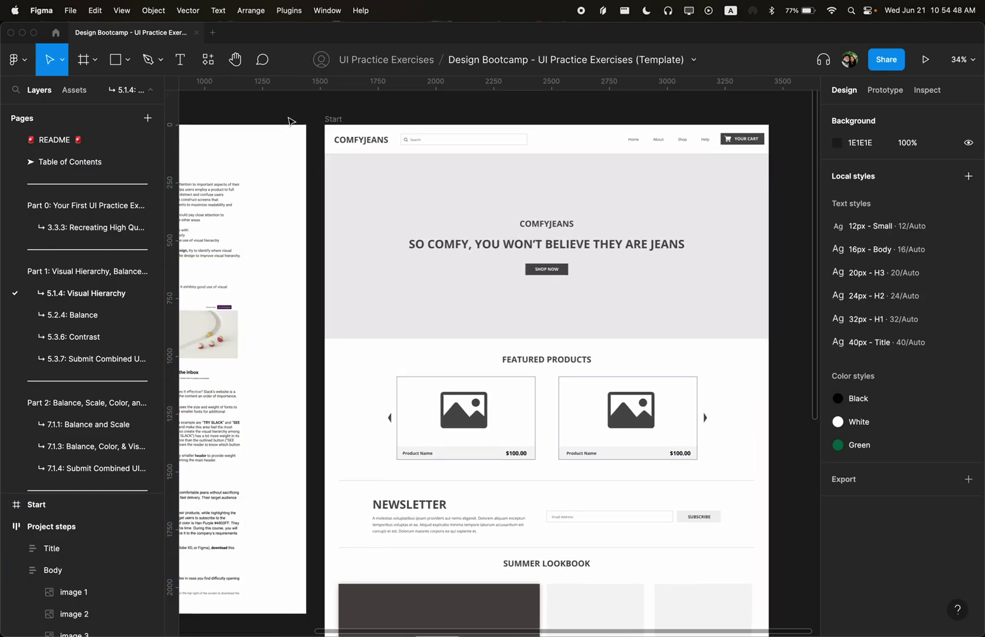
scroll(291, 122, "down", 3)
scroll(290, 121, "left", 1)
scroll(513, 382, "down", 3)
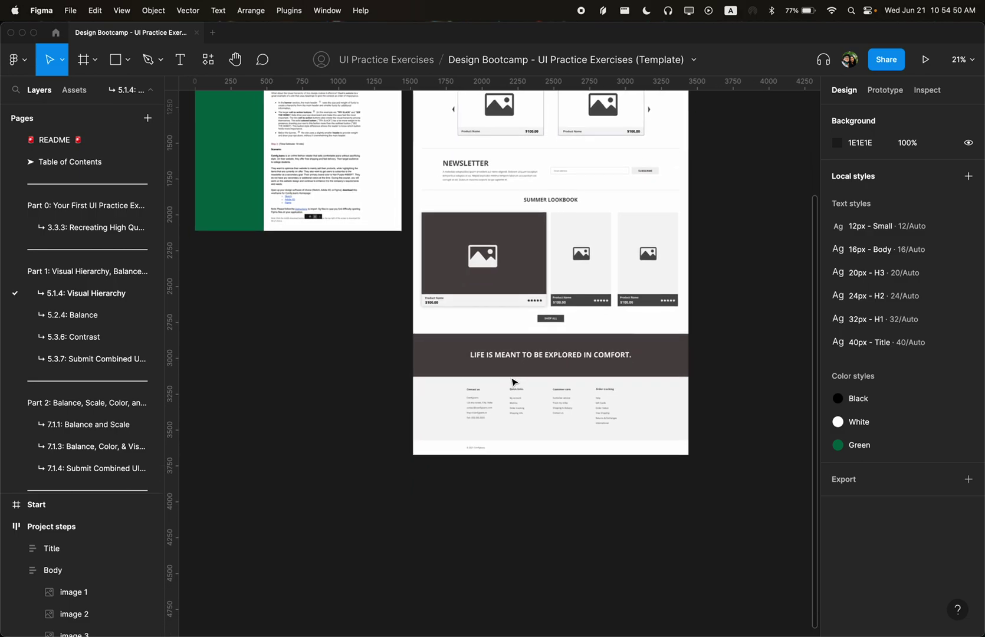
scroll(514, 382, "up", 4)
scroll(514, 382, "up", 1)
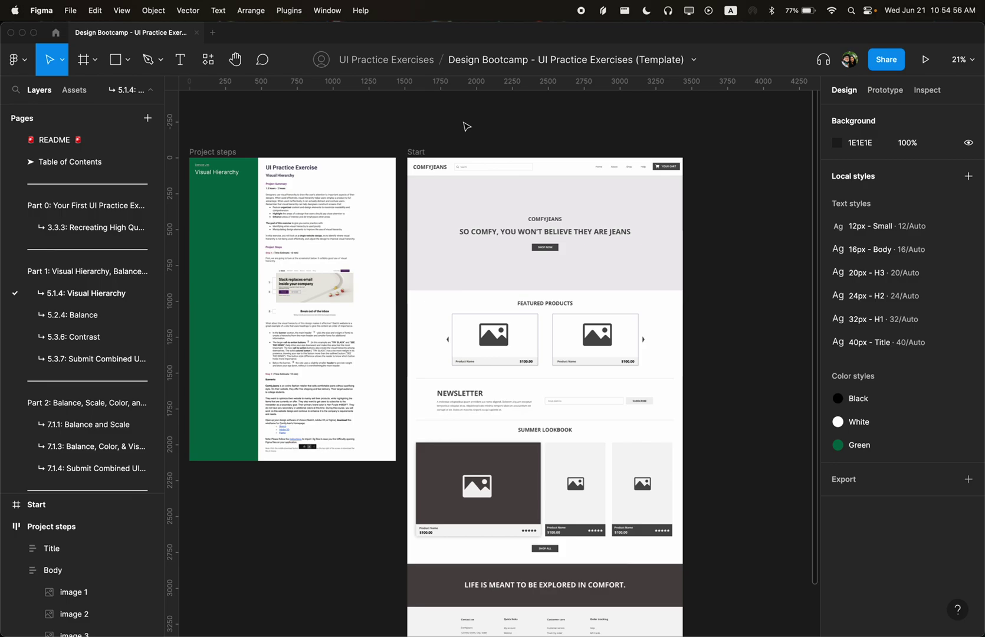
Step: Browse all files of the UI Practice Exercises project on Figma's home screen, and return to the open template file
left_click(56, 33)
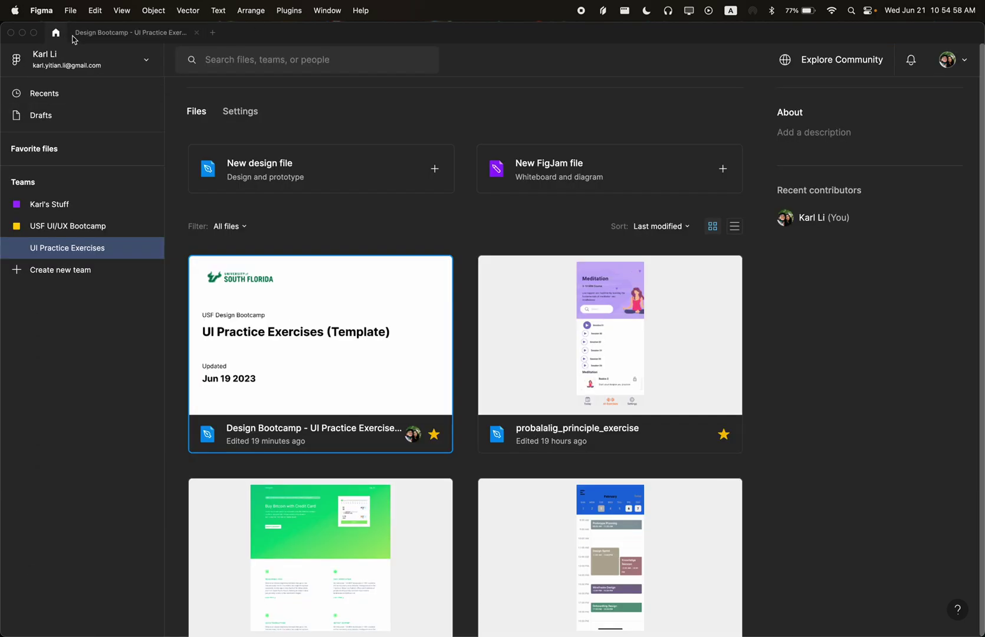
scroll(427, 369, "down", 5)
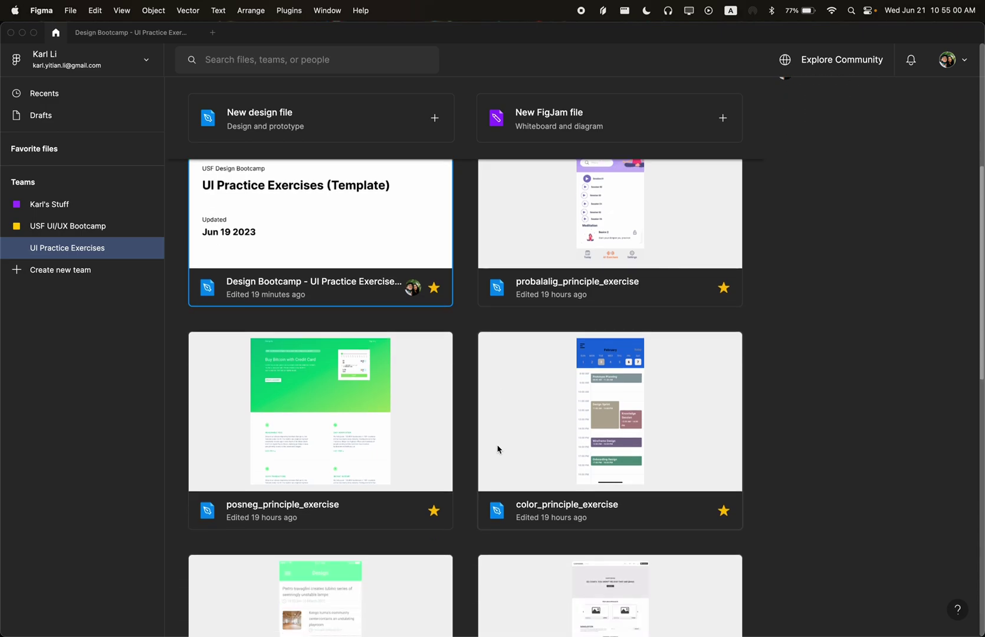
scroll(497, 449, "up", 7)
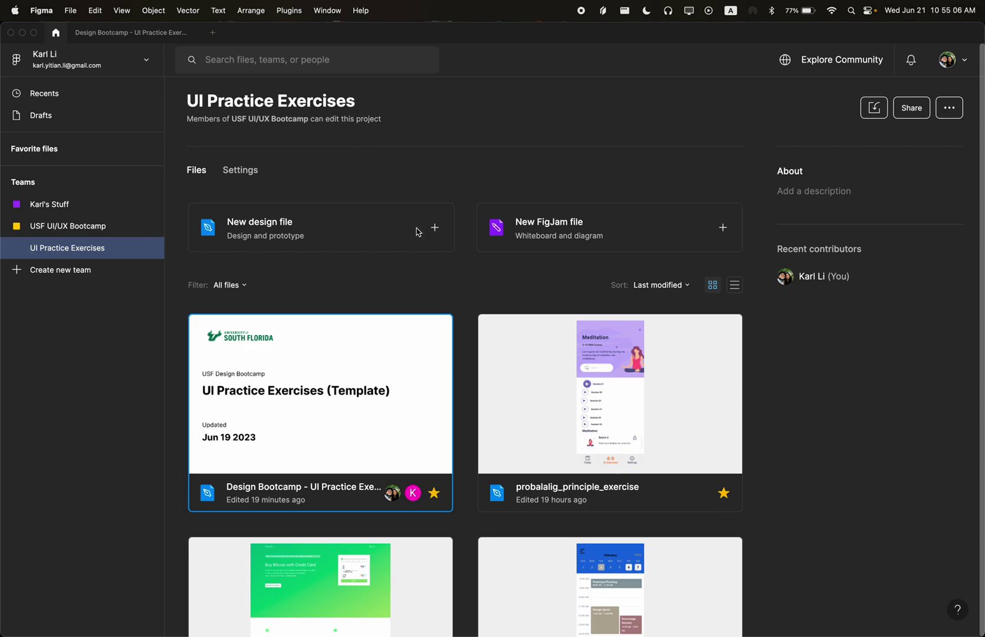
scroll(418, 231, "down", 20)
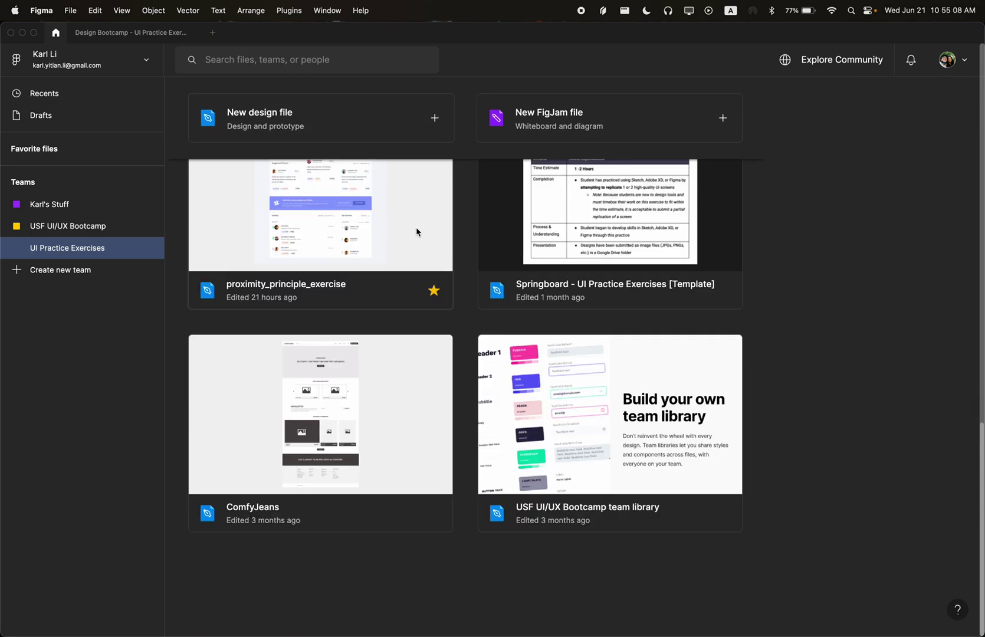
scroll(417, 231, "up", 20)
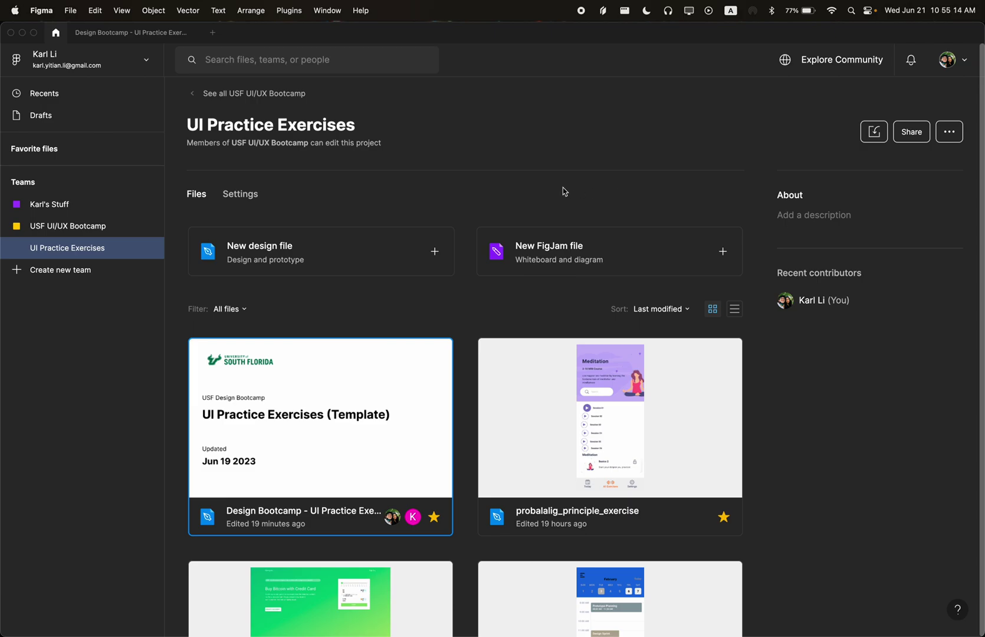
left_click(157, 39)
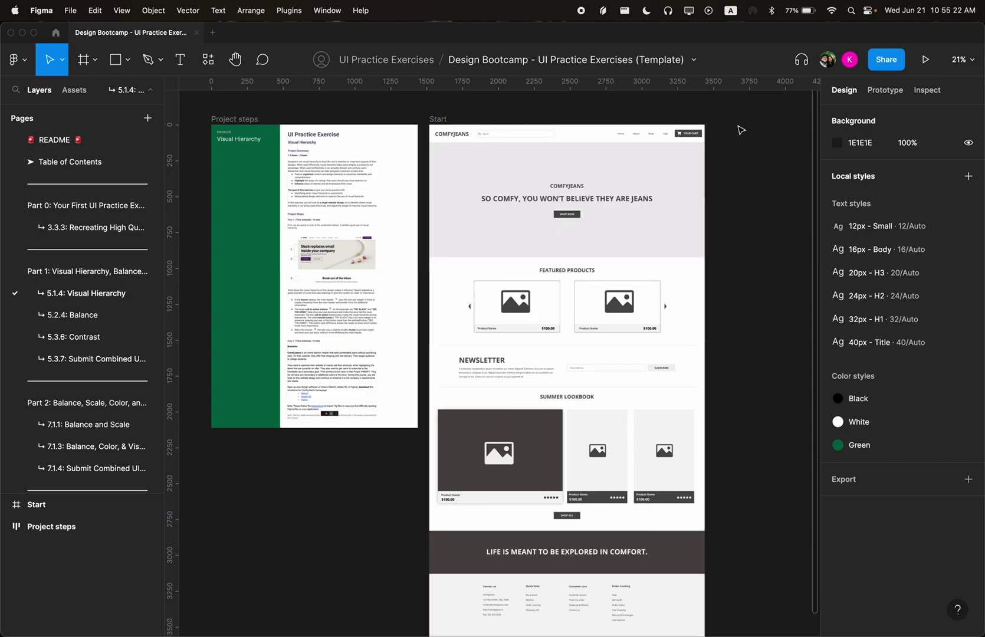
Step: Set the 5.1.4: Visual Hierarchy page's background colour to 000000
scroll(739, 176, "up", 2)
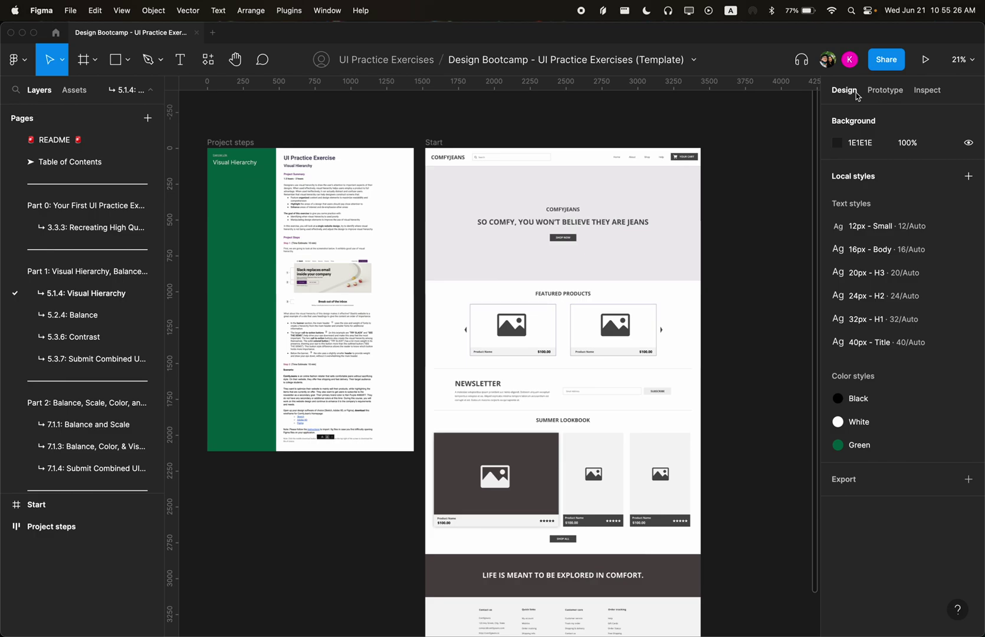
scroll(749, 233, "down", 3)
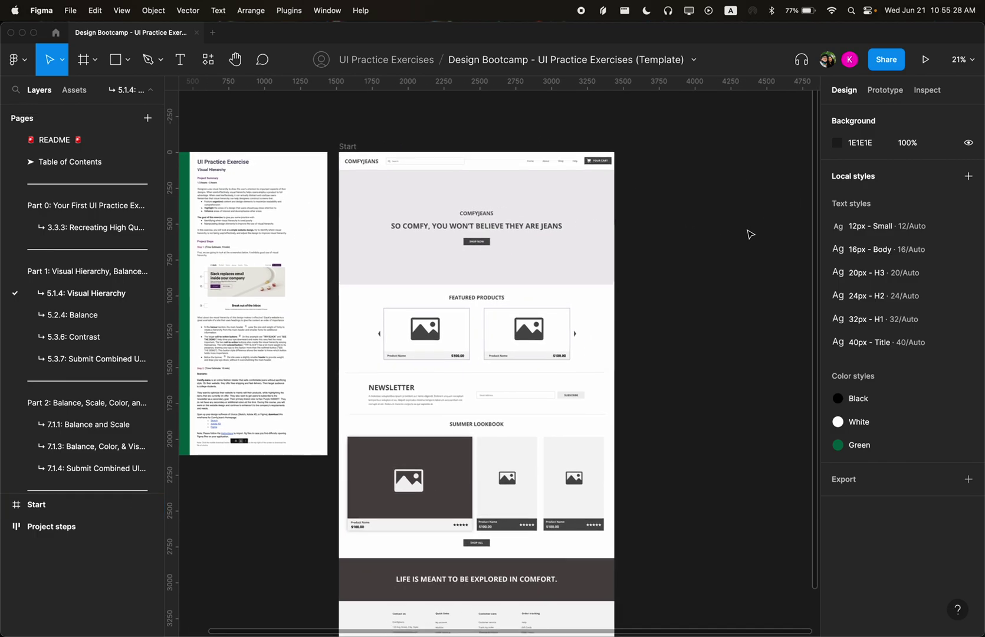
left_click(871, 147)
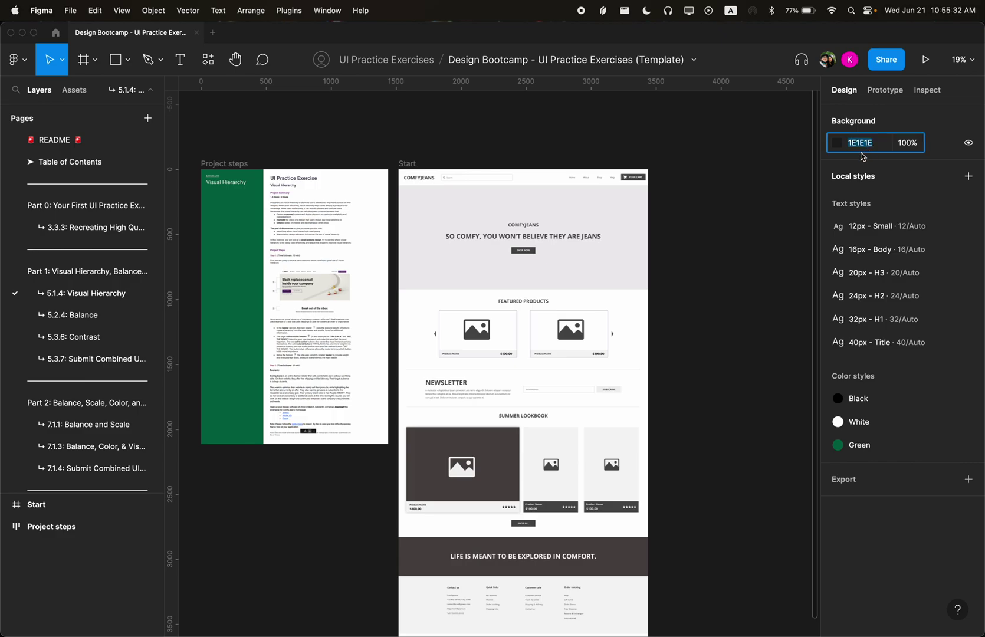
type("000")
key("Return")
Step: Try a white FFF background on the page and return it to 000
left_click(873, 147)
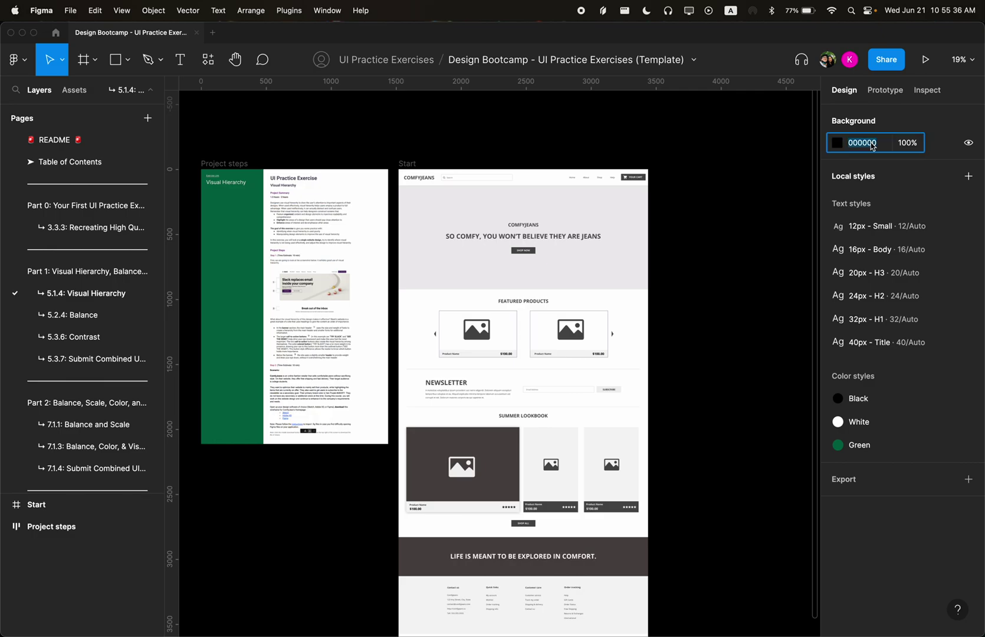
type("fff")
key("Return")
left_click(872, 147)
type("000")
key("Return")
scroll(695, 150, "left", 3)
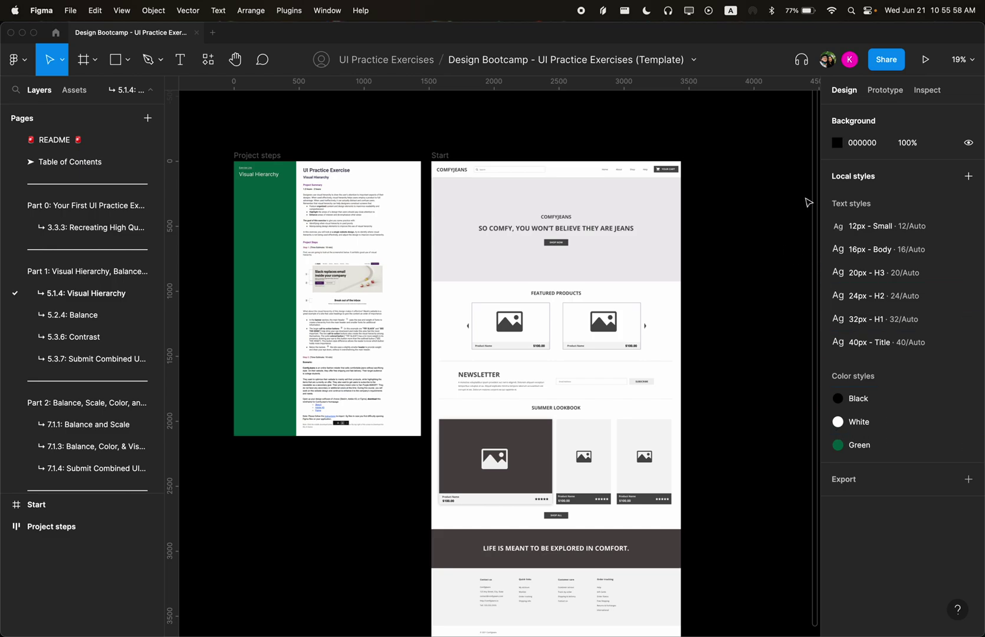
Step: Select the ComfyJeans Homepage frame inside Start to view its design properties, and clear the selection
scroll(506, 254, "up", 3)
left_click(572, 228)
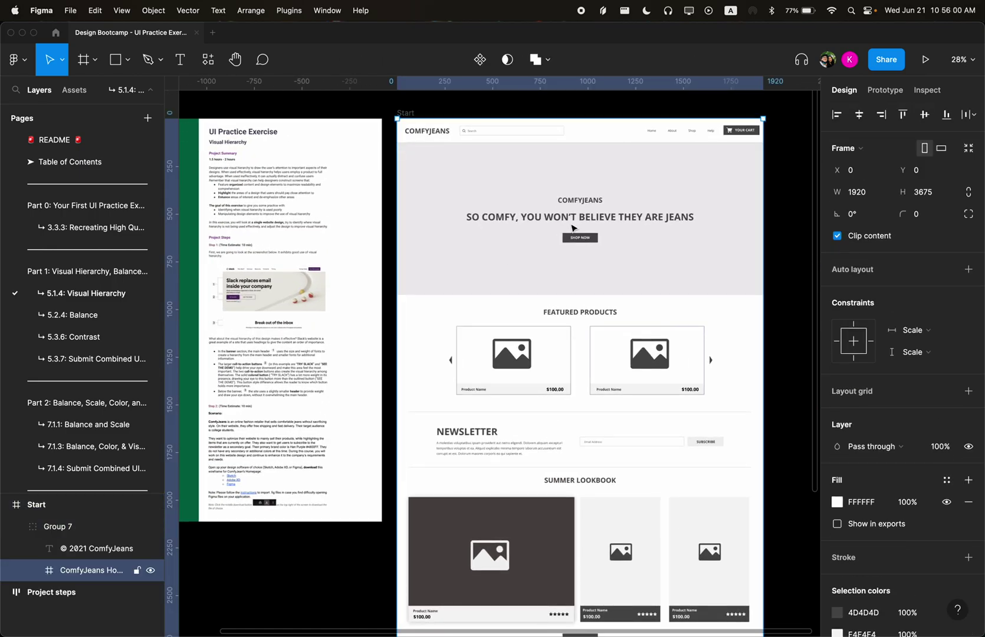
scroll(554, 190, "up", 3)
left_click(563, 136)
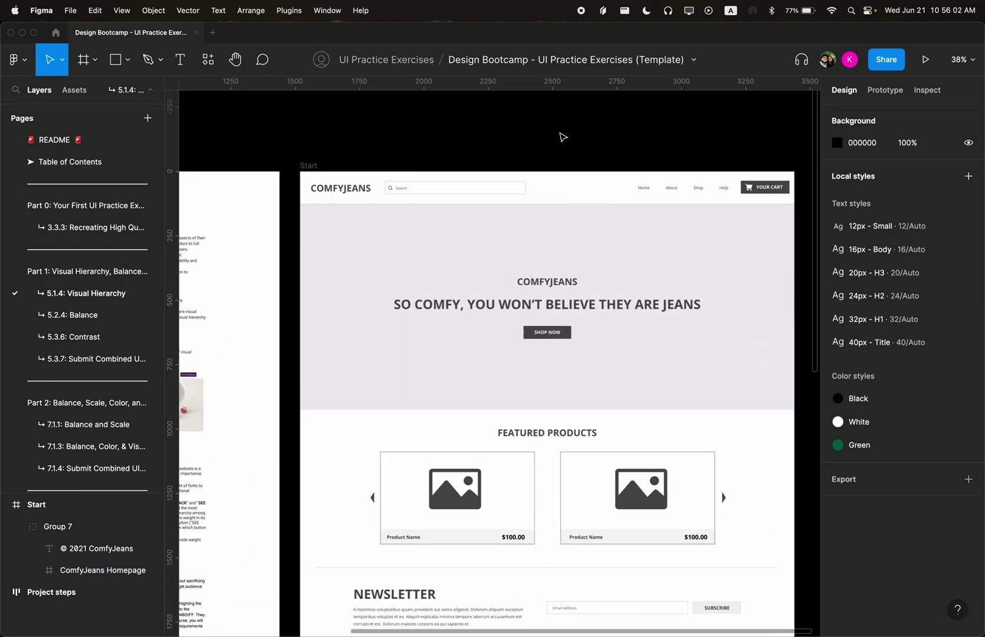
scroll(519, 248, "down", 2)
scroll(519, 248, "right", 2)
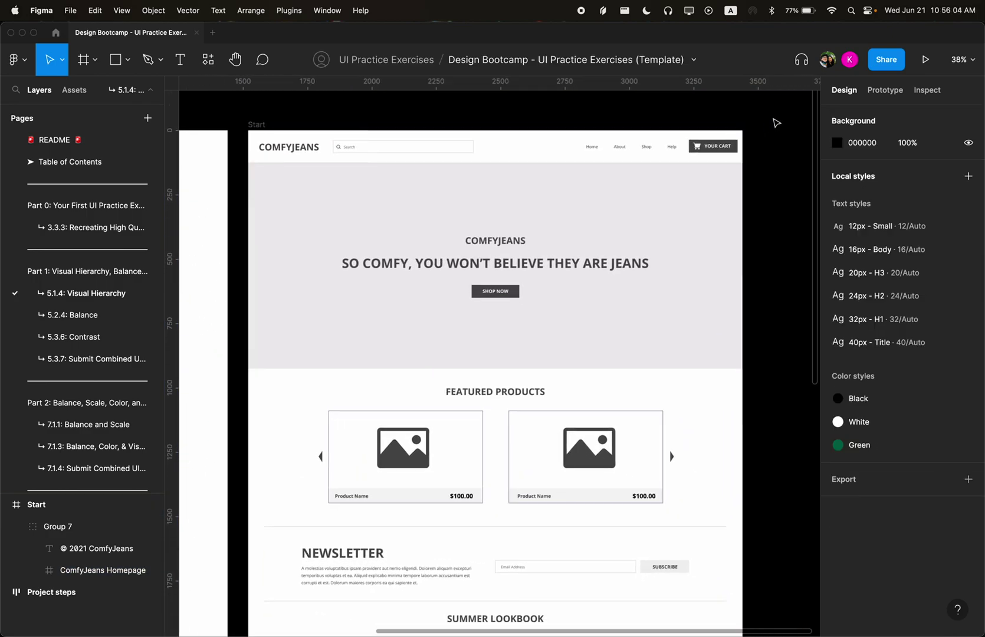
Step: Show the Prototype settings and examine the connection options on the Start wireframe without linking anything
left_click(885, 89)
scroll(609, 247, "down", 3)
scroll(610, 247, "down", 2)
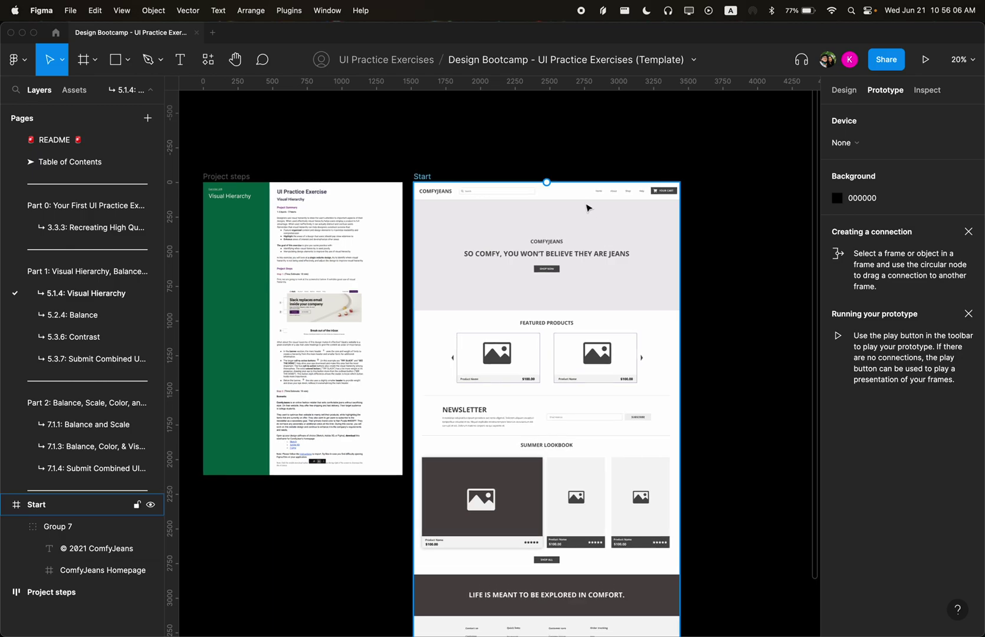
left_click(527, 241)
scroll(525, 242, "up", 3)
left_click_drag(558, 158, 585, 127)
left_click(586, 128)
scroll(585, 128, "up", 2)
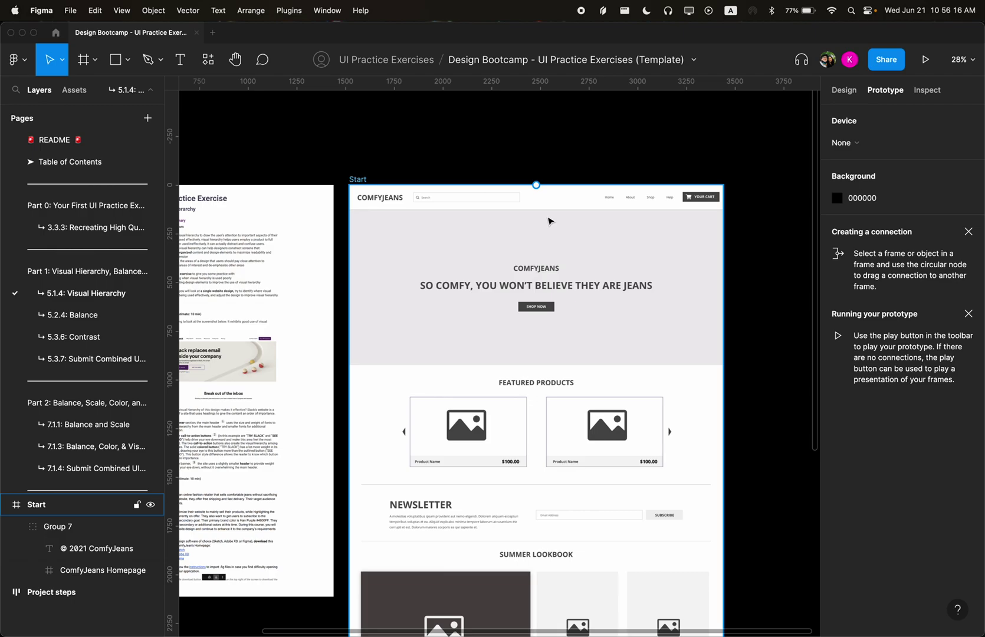
scroll(548, 221, "up", 4)
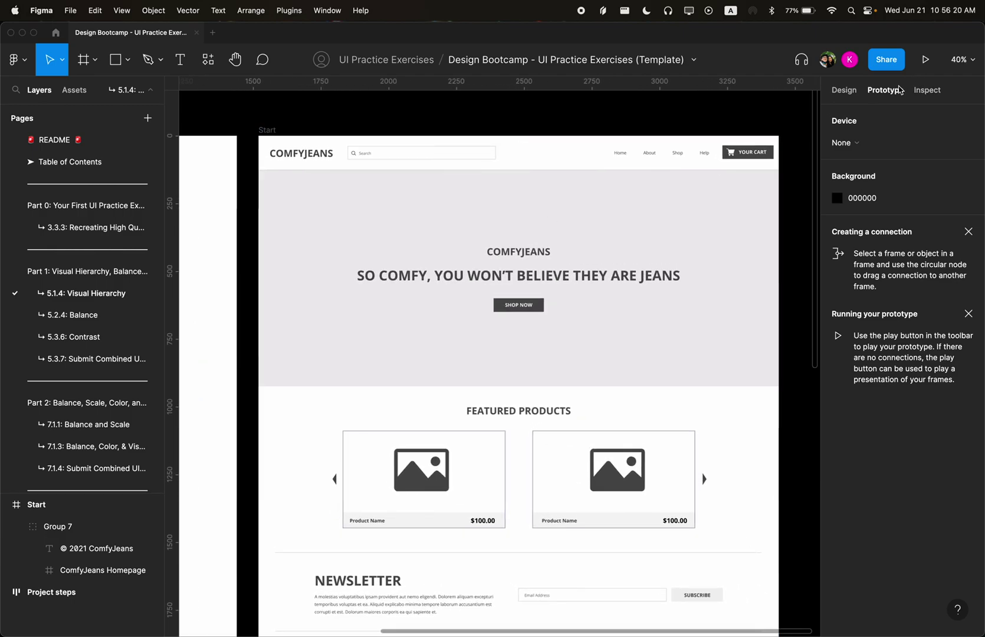
Step: Switch to Inspect and view the ComfyJeans Homepage frame's properties and CSS code
left_click(929, 99)
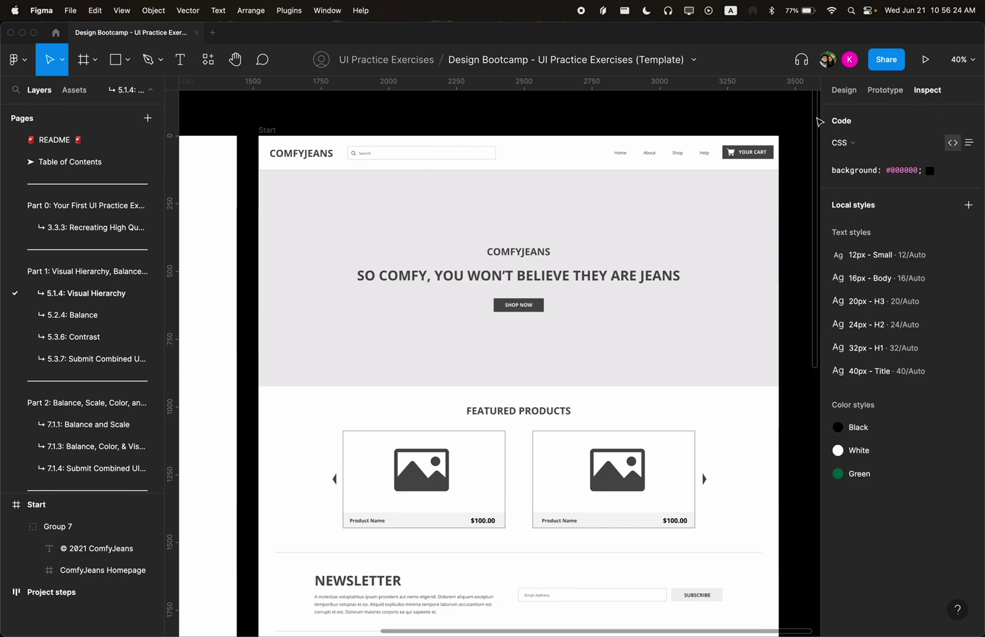
left_click(655, 165)
double_click(618, 161)
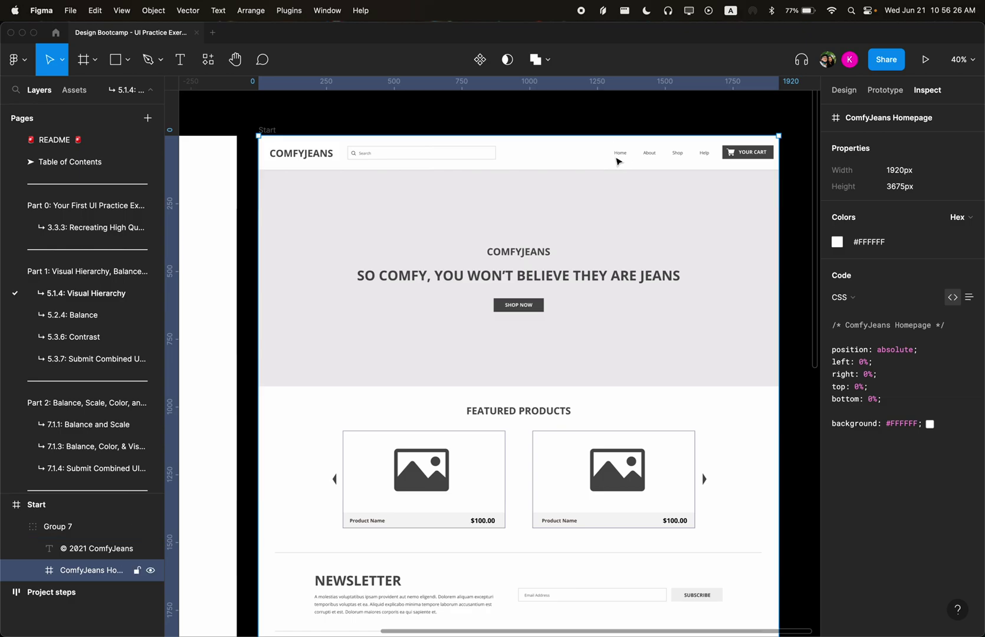
Step: Collapse the page list and select the whole Start frame to inspect its properties
left_click(150, 90)
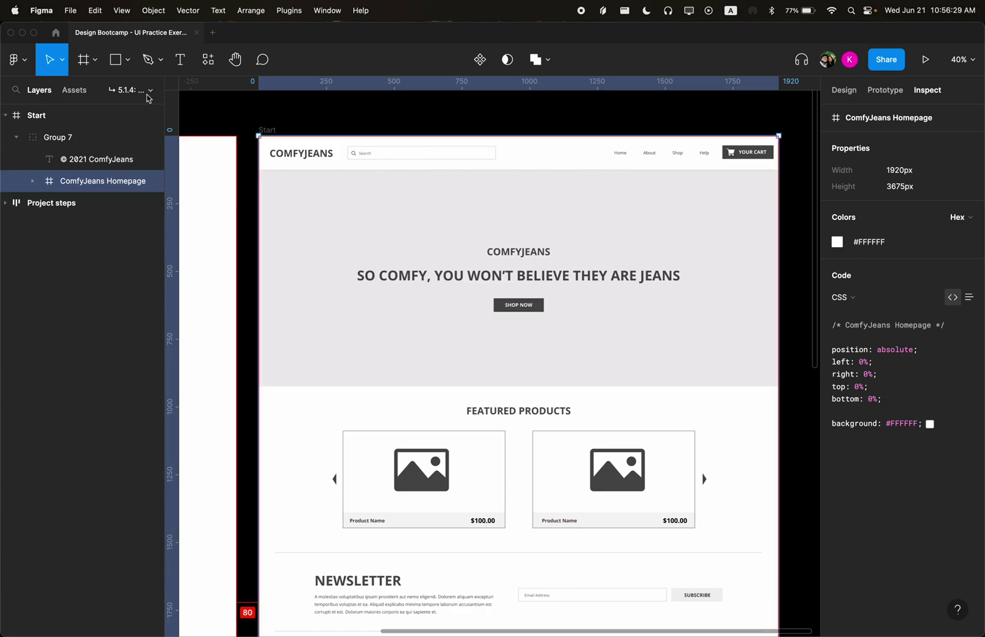
left_click(336, 118)
scroll(438, 195, "up", 2)
scroll(437, 195, "down", 2)
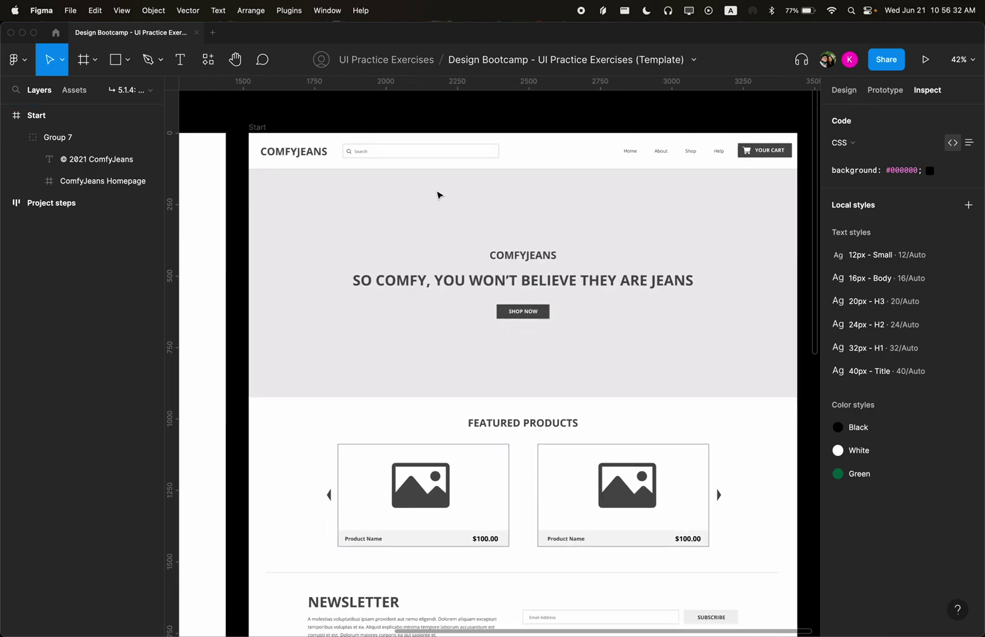
key("super+a")
scroll(481, 214, "up", 2)
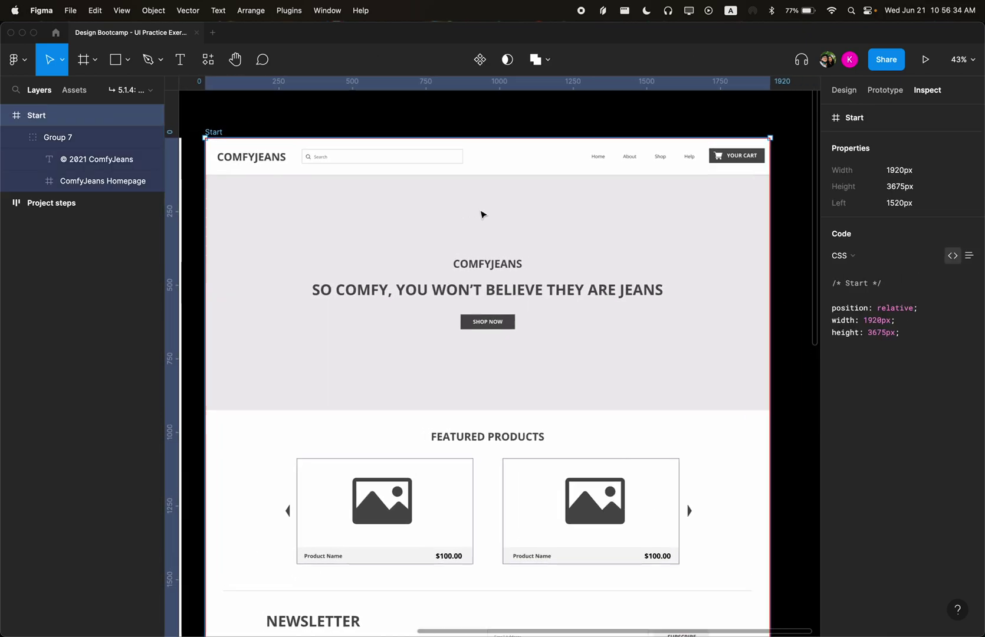
scroll(481, 214, "down", 2)
scroll(482, 214, "up", 1)
scroll(481, 215, "up", 1)
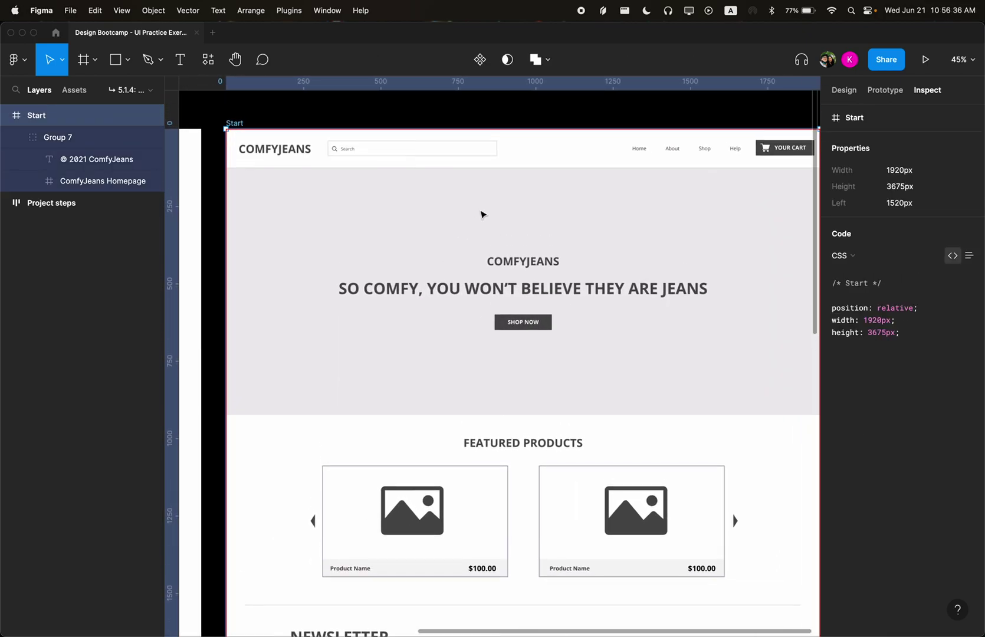
Step: Drill down from the ComfyJeans Homepage frame into its Header group to inspect the Your Cart text and the header's background rectangle
double_click(726, 250)
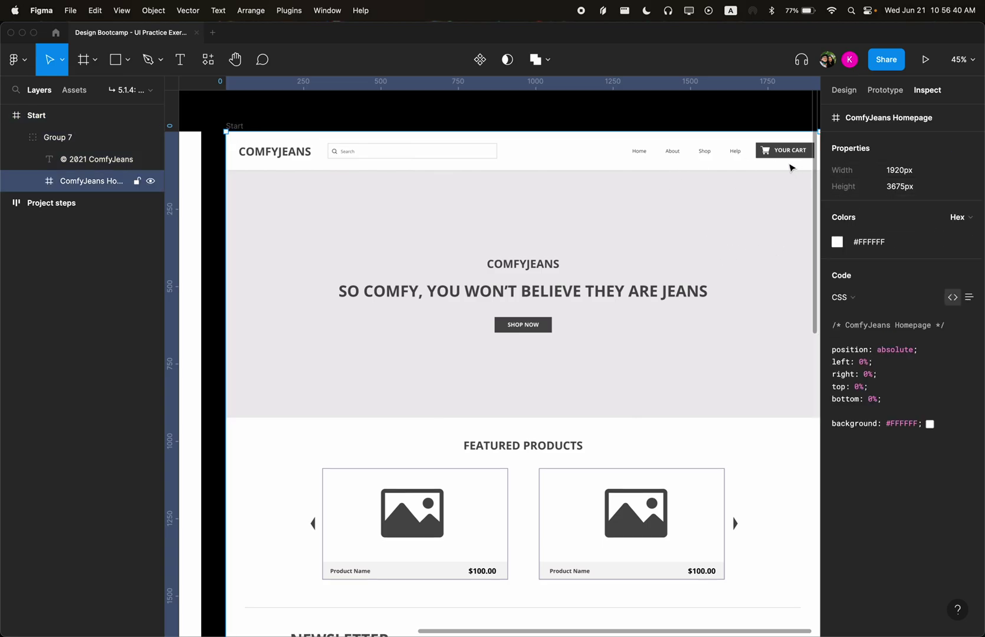
scroll(791, 167, "right", 2)
left_click(760, 171)
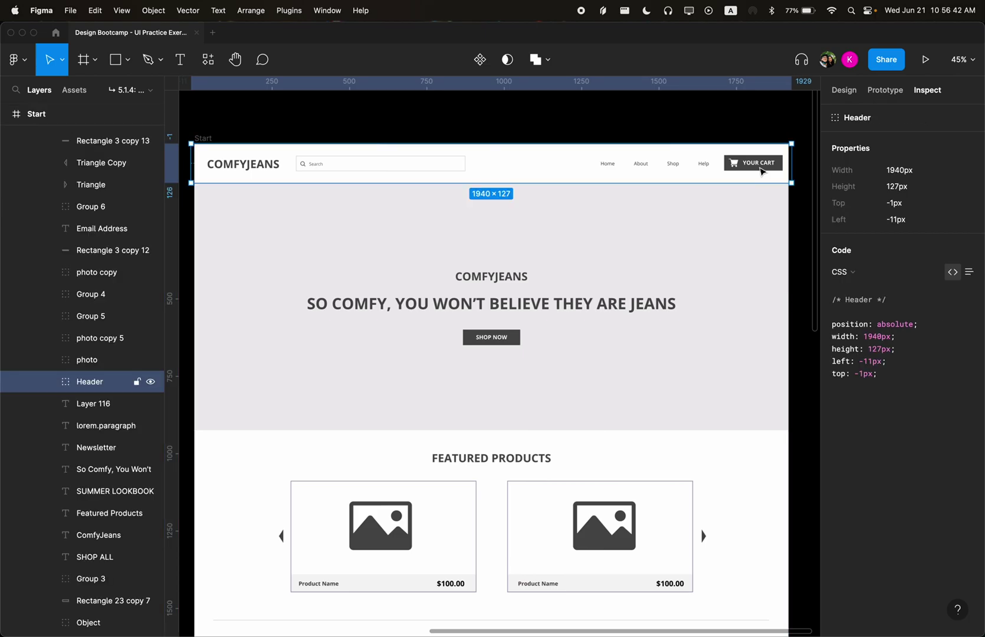
double_click(761, 171)
double_click(752, 160)
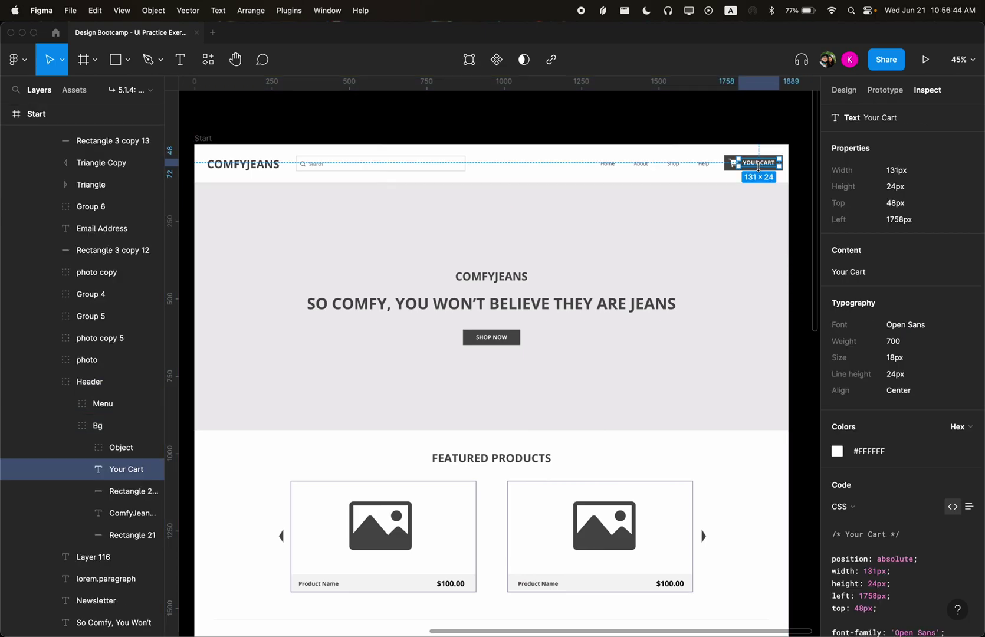
left_click(716, 168)
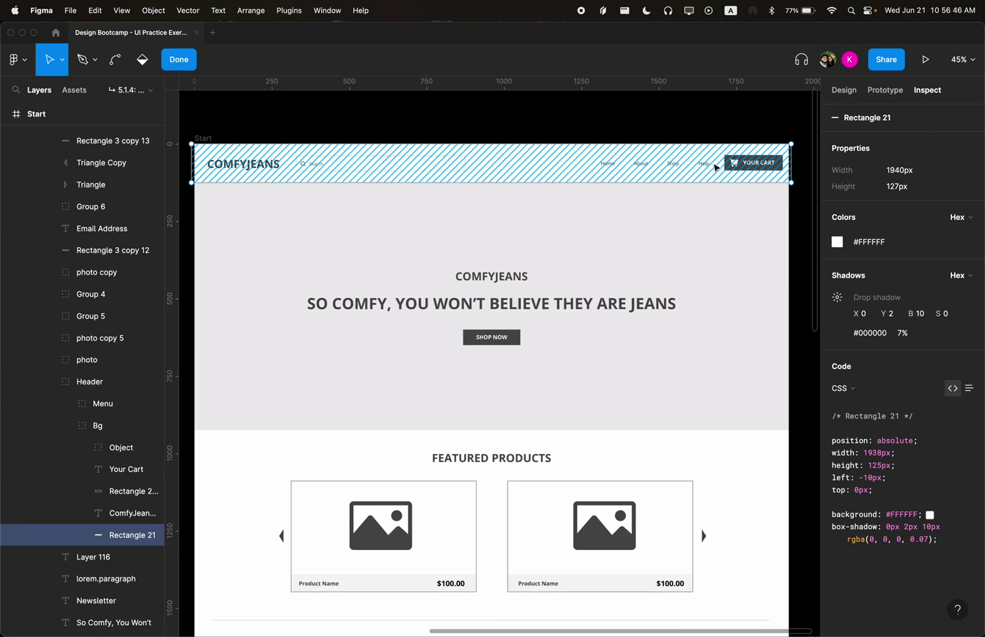
Step: Deselect the header rectangle, check the whole Start frame's properties, and compare the Design, Prototype and Inspect views with nothing selected
left_click(700, 137)
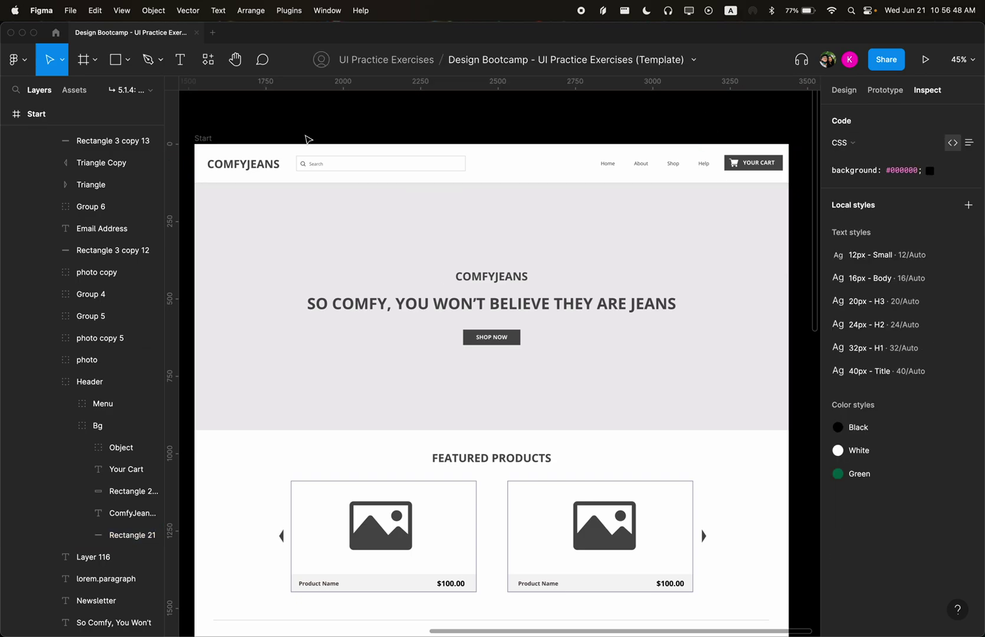
left_click(207, 138)
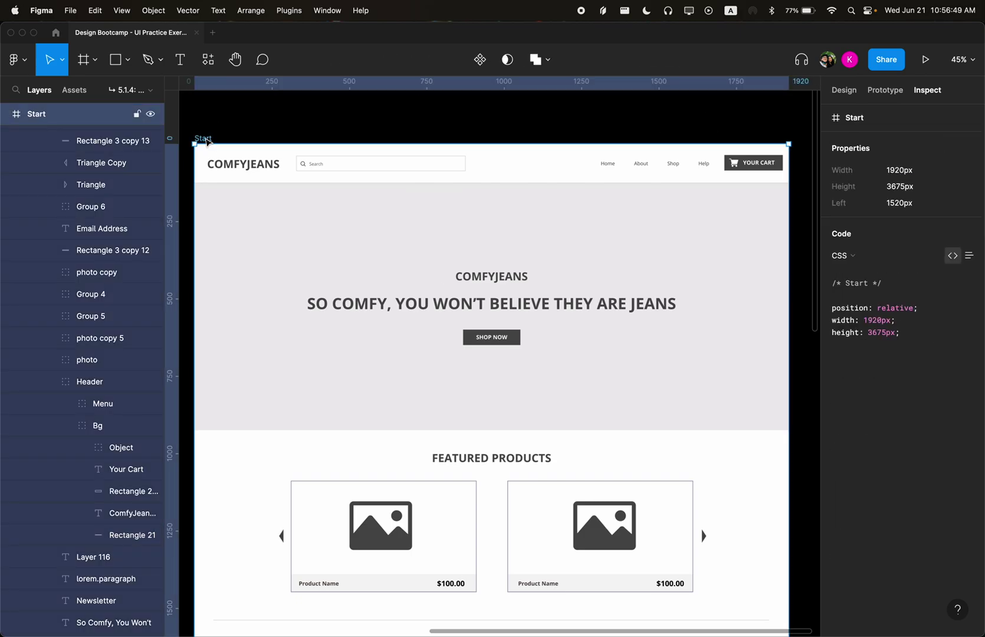
left_click(451, 135)
left_click(844, 90)
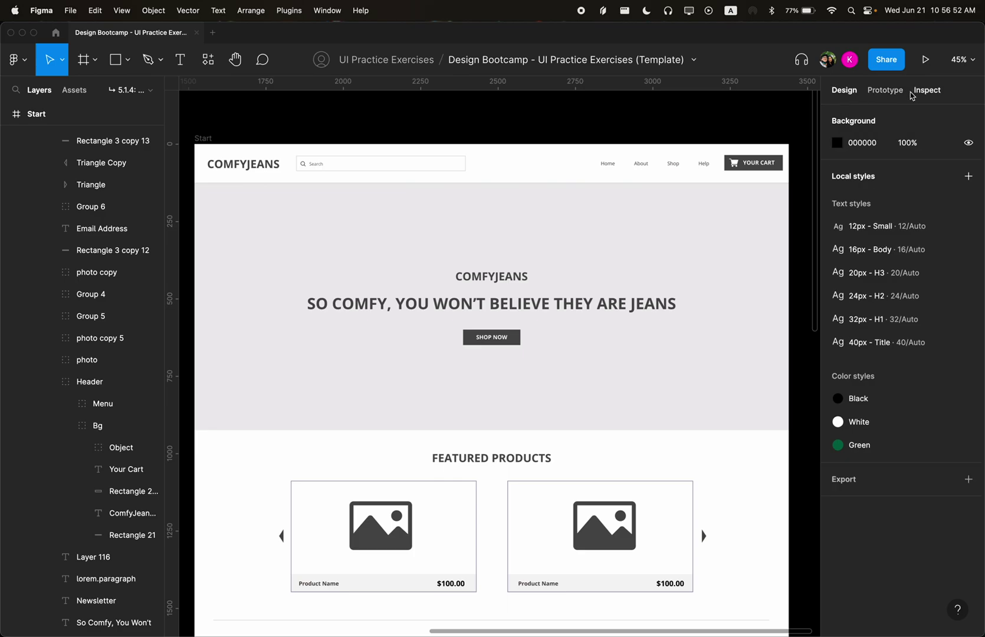
left_click(887, 91)
left_click(929, 94)
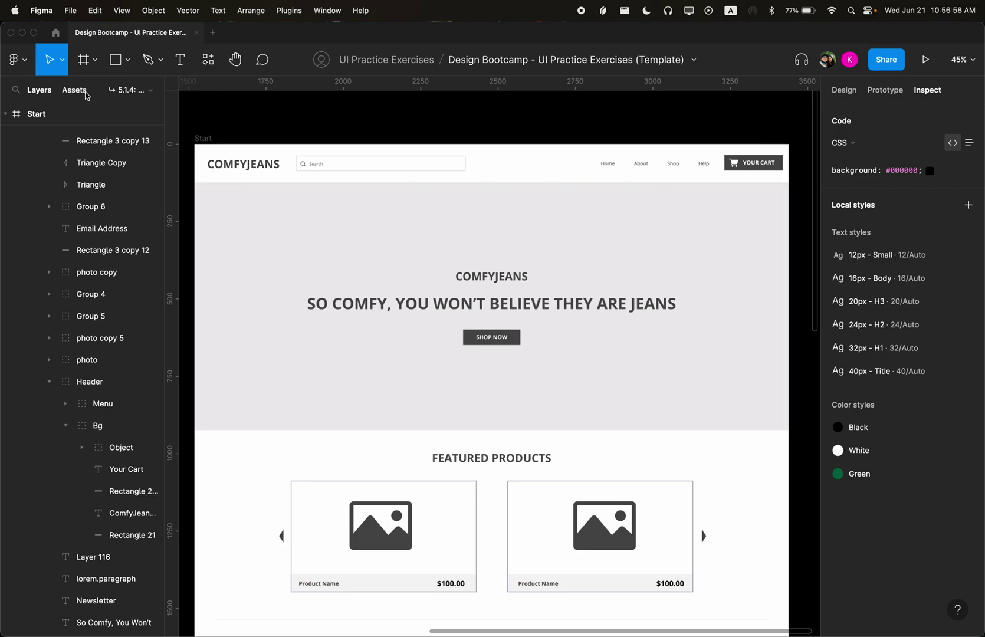
Step: Expand the page list to look through the exercise pages, and collapse it again
left_click(130, 89)
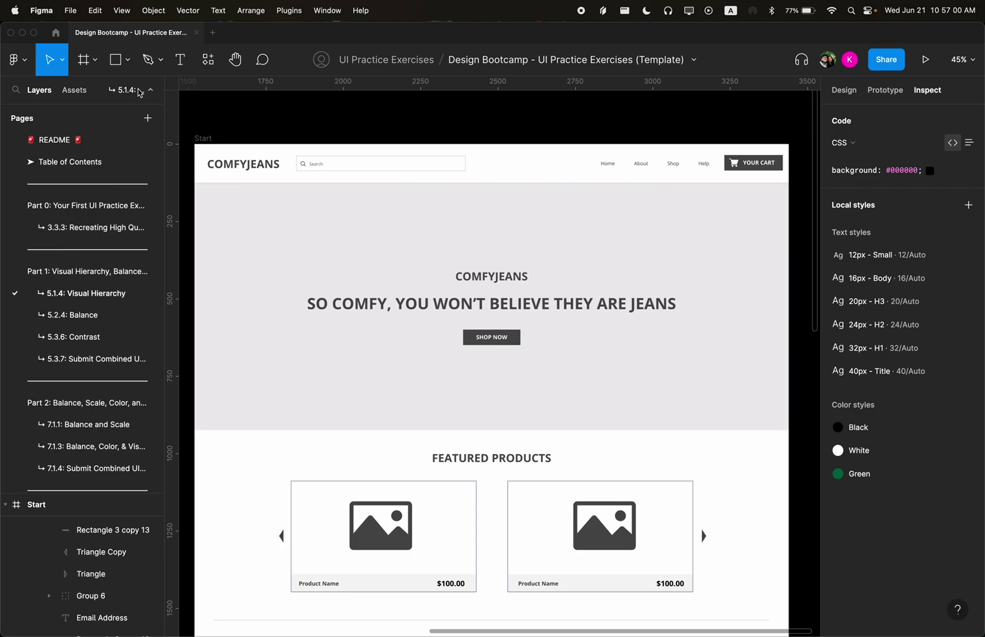
left_click(151, 91)
left_click(152, 91)
left_click(152, 92)
left_click(152, 92)
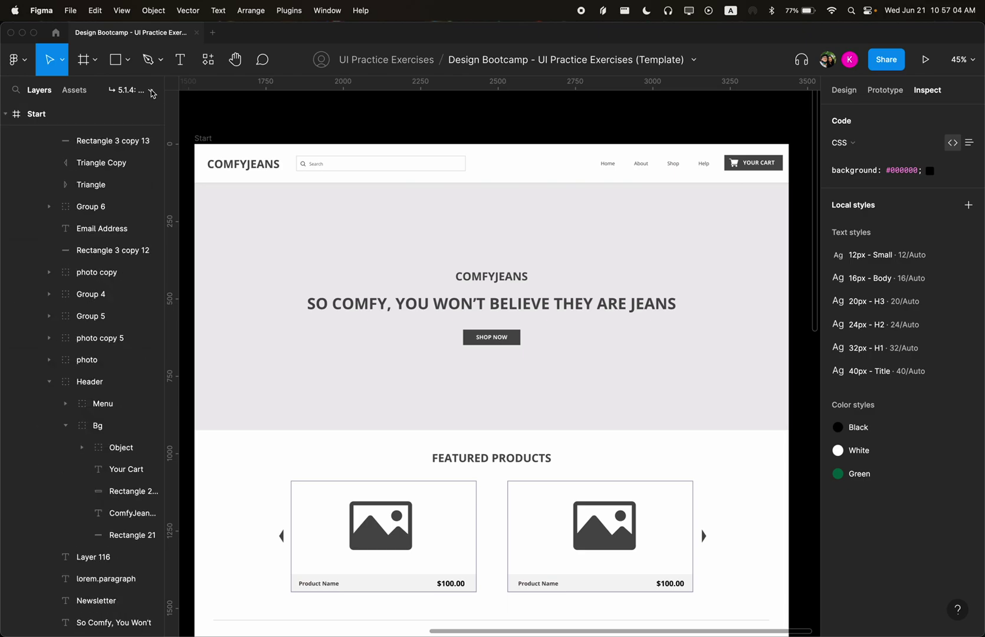
left_click(152, 92)
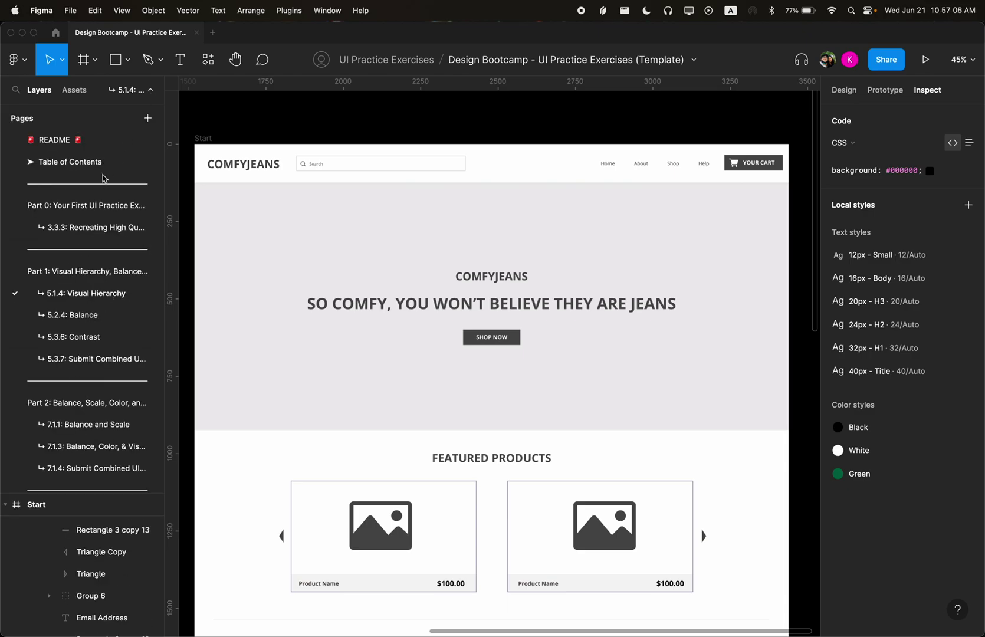
scroll(93, 115, "down", 5)
scroll(93, 116, "up", 5)
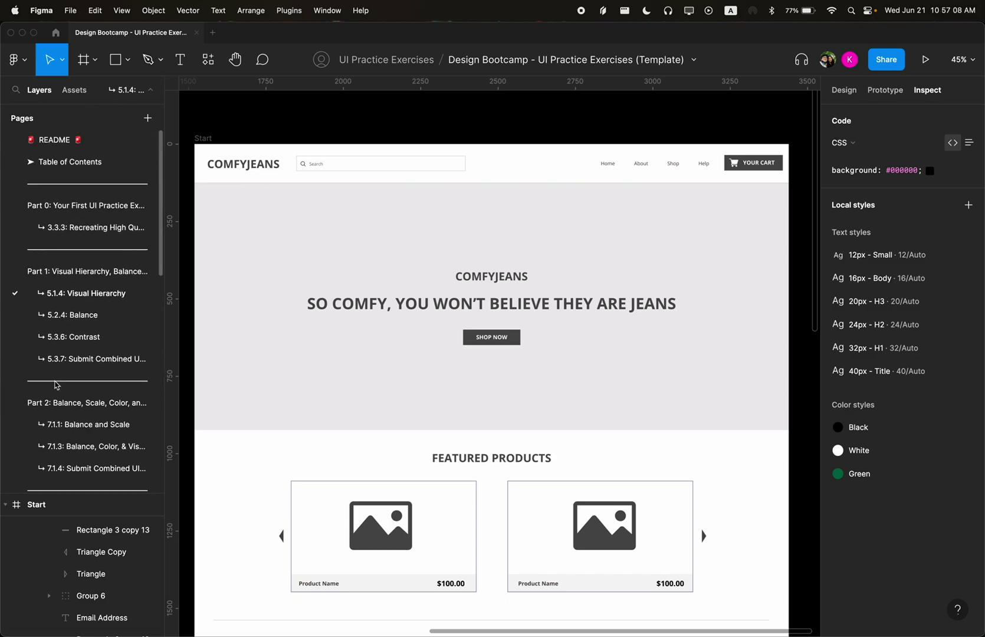
left_click(152, 92)
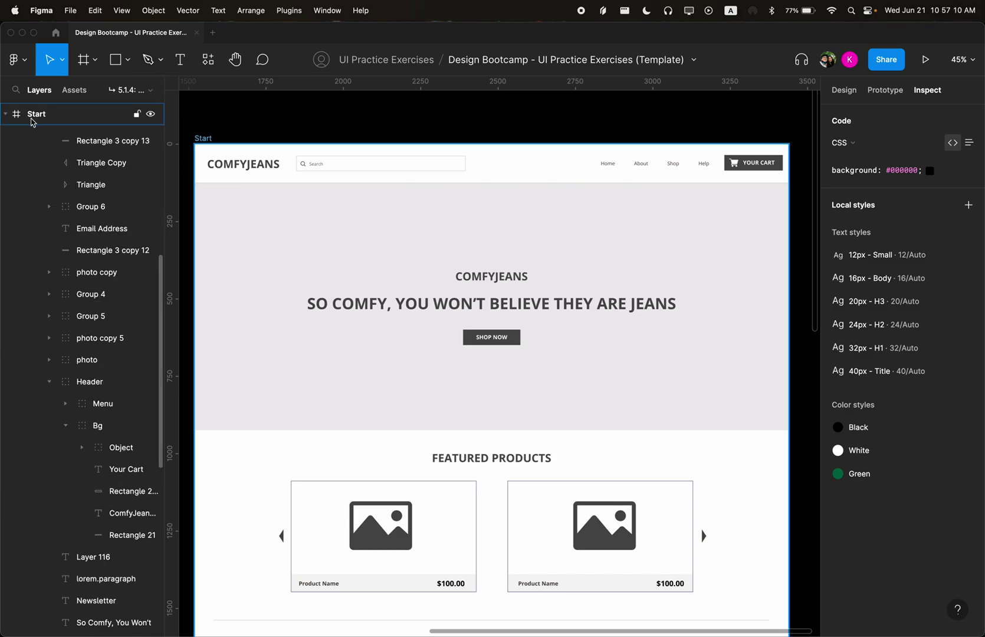
Step: Collapse the Start frame's layers and bring the Project steps and Start frames into view together
left_click(5, 116)
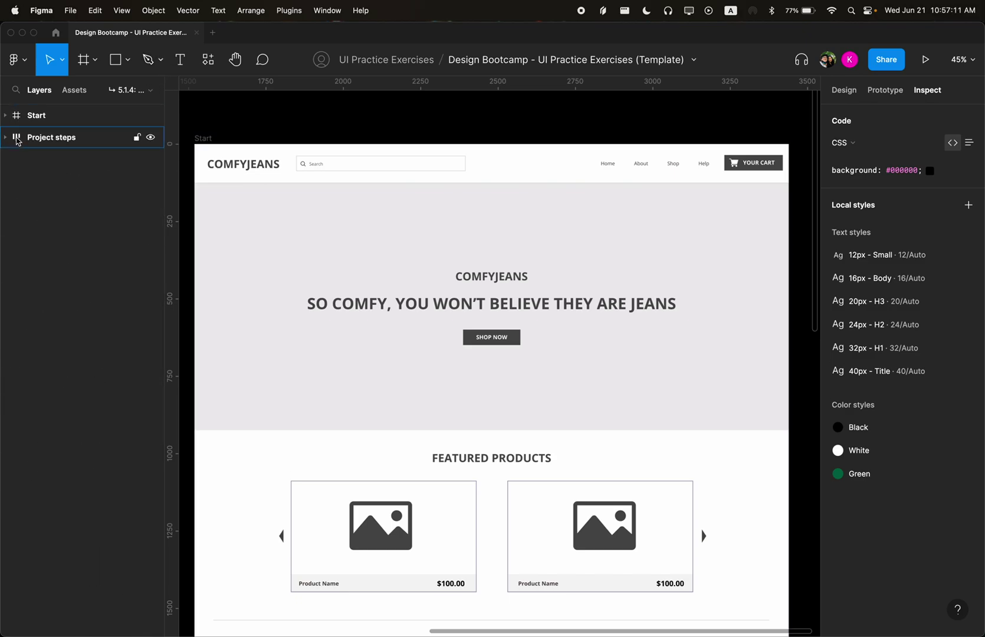
left_click(88, 116)
left_click(249, 123)
scroll(249, 123, "down", 5)
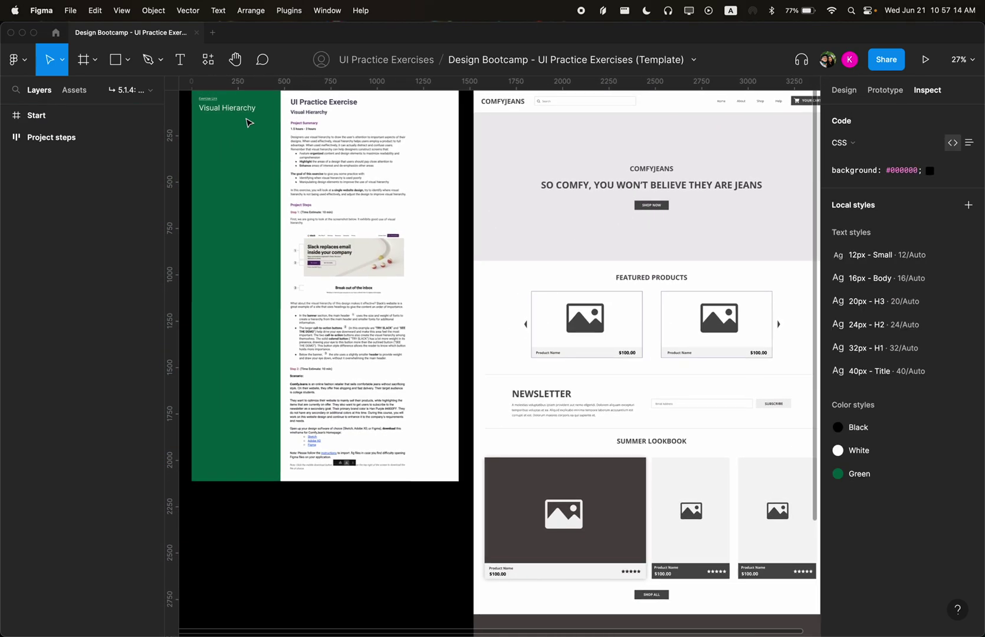
Step: Expand the page list again and review the exercise pages alongside the Project steps and Start frames
left_click(128, 93)
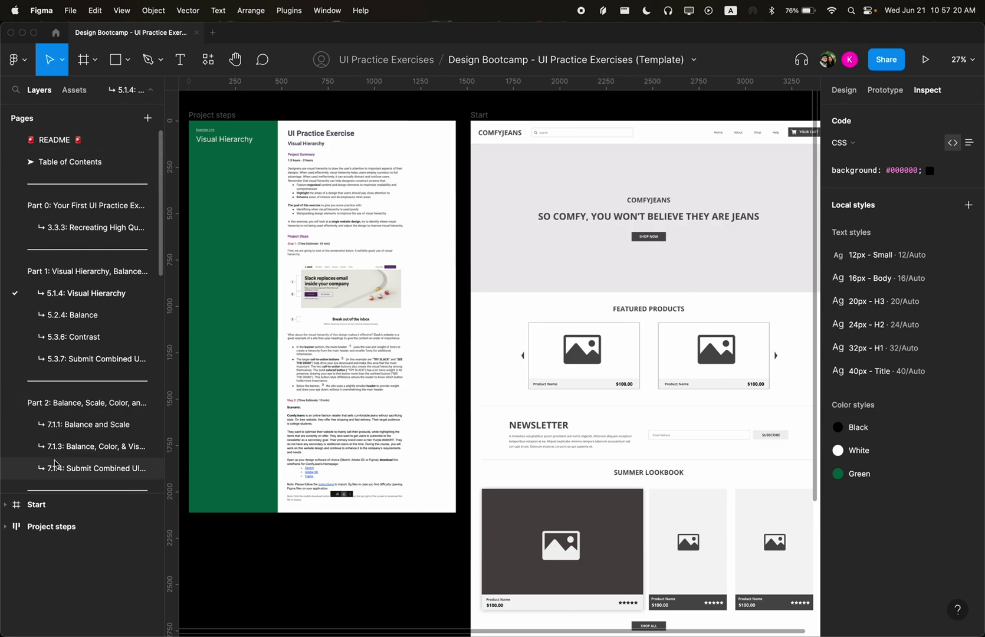
scroll(75, 304, "down", 2)
scroll(75, 304, "up", 2)
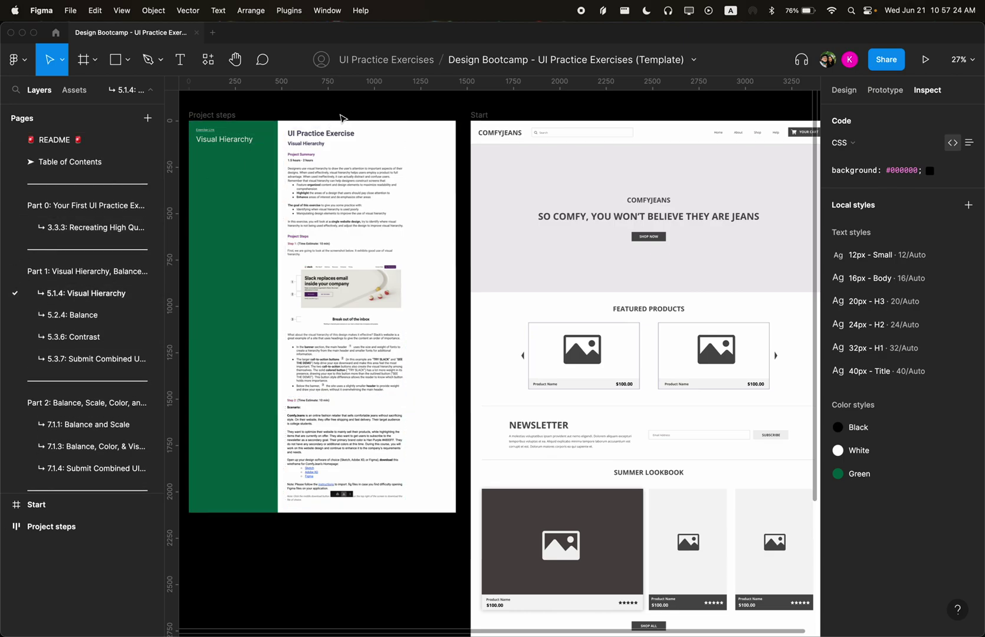
scroll(348, 118, "down", 3)
scroll(350, 118, "up", 2)
scroll(351, 118, "left", 2)
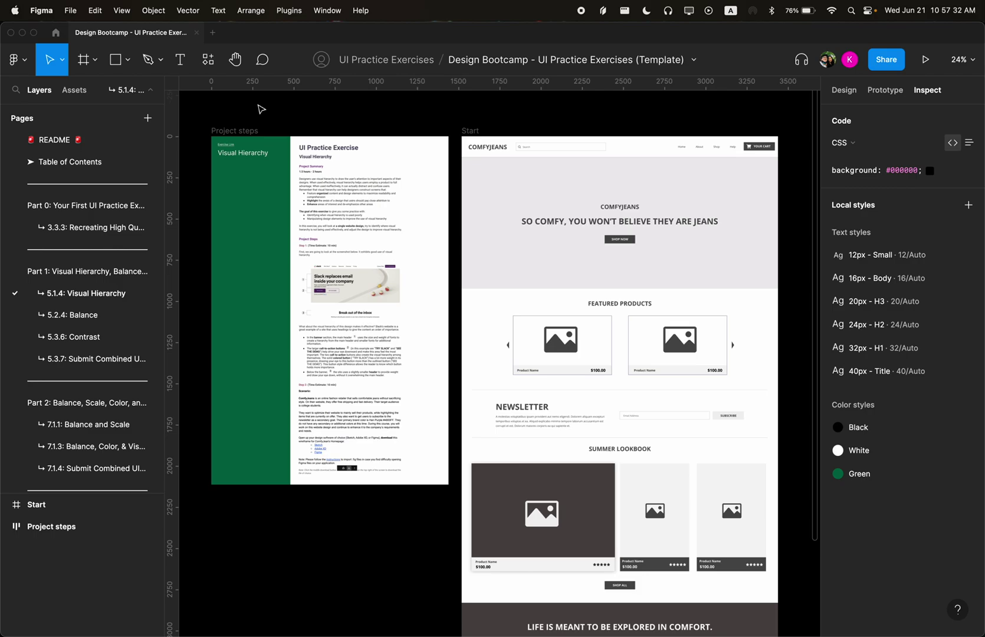
Step: Toggle the canvas rulers off and back on several times
key("shift+r")
key("shift+r")
key("shift+r")
key("shift+r")
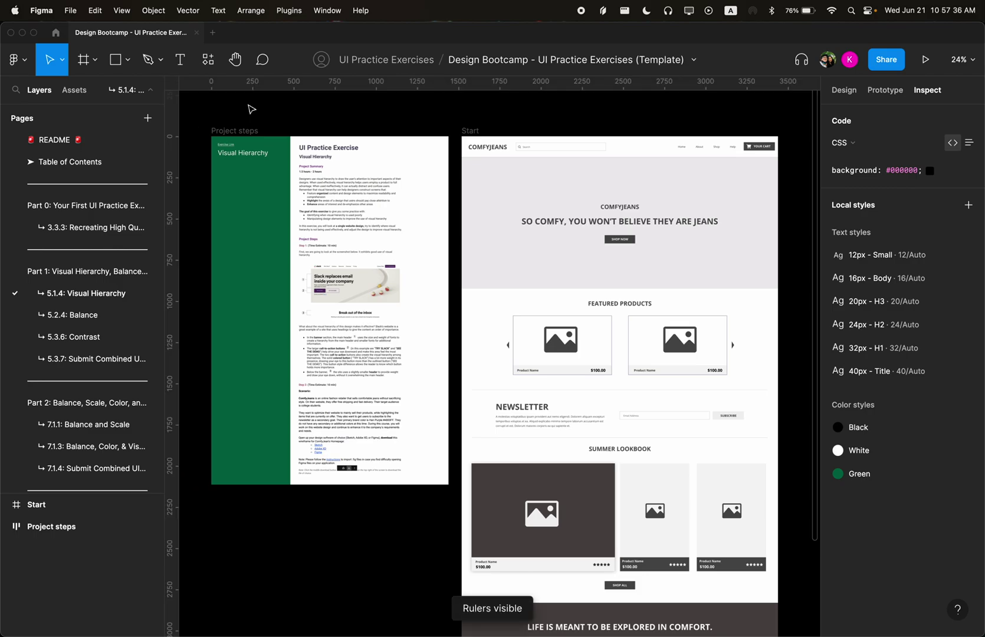
key("shift+r")
key("shift+r")
key("shift+r")
key("shift+r")
key("shift+r")
key("shift+r")
Step: Hide the whole editor interface to show only the canvas and restore it, repeating the toggle several times
key("super+backslash")
key("super+backslash")
key("super+backslash")
key("super+backslash")
key("super+backslash")
key("super+backslash")
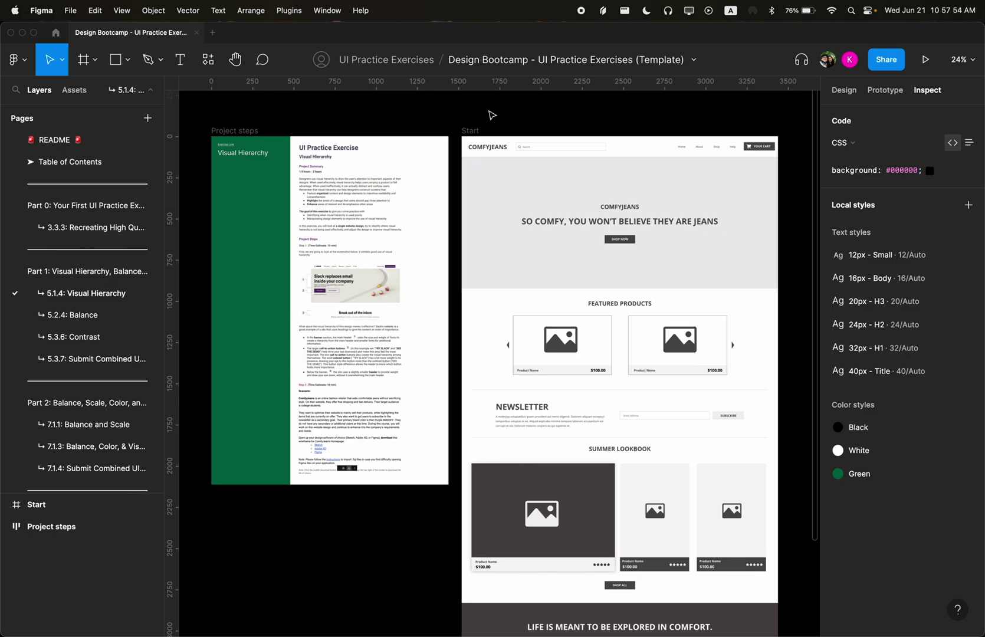
key("super+backslash")
key("super+backslash")
key("super+backslash")
key("super+backslash")
key("super+backslash")
key("super+backslash")
key("super+backslash")
key("super+backslash")
key("super+backslash")
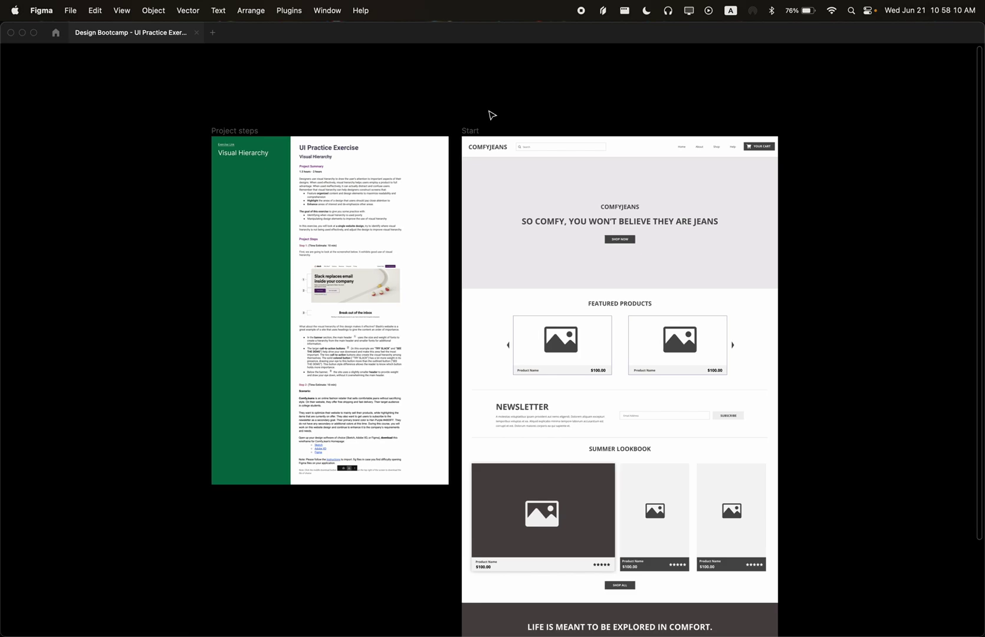
key("super+backslash")
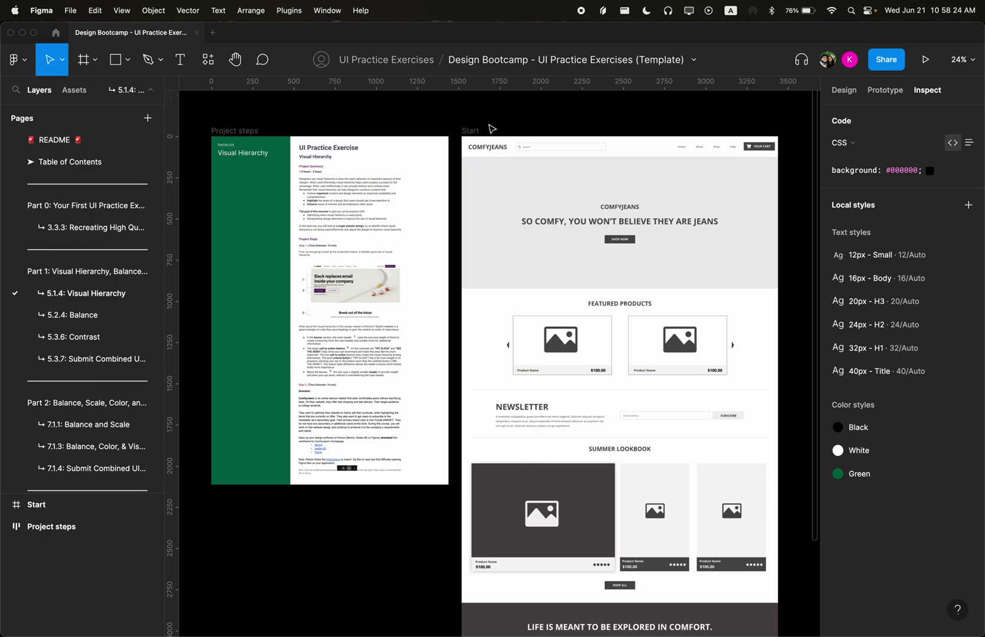
Step: Switch to Chrome and look over the instructor's Buy Me a Coffee page
mouse_move(298, 626)
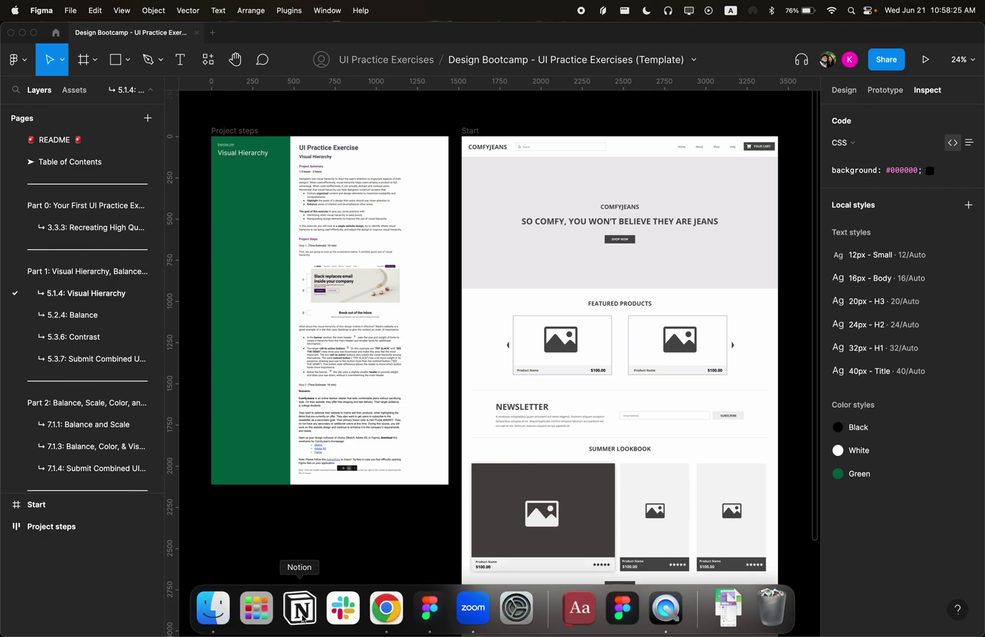
left_click(378, 629)
key("super+1")
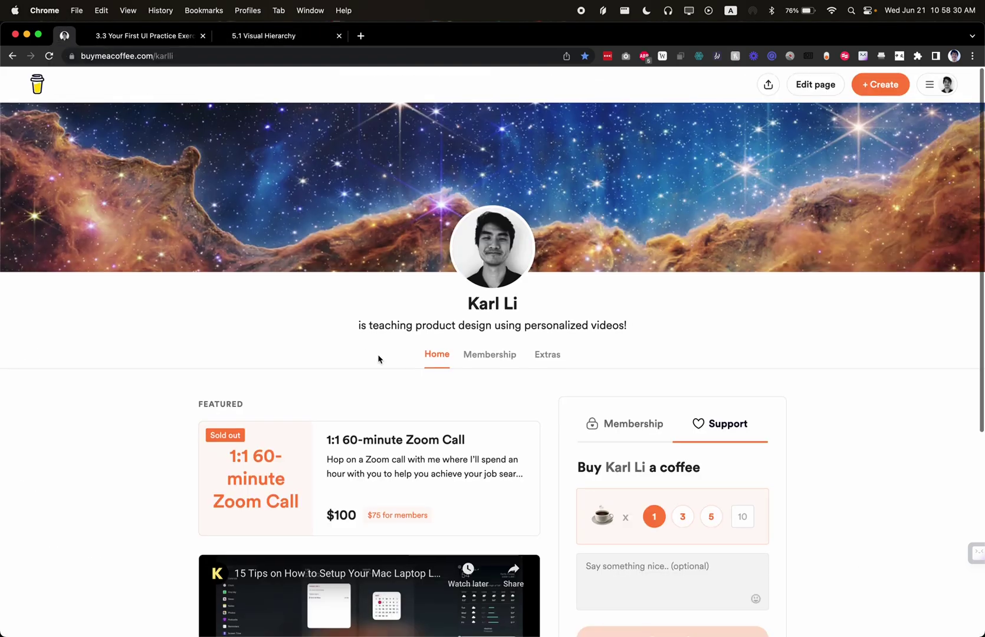
scroll(413, 342, "down", 1)
scroll(295, 177, "down", 2)
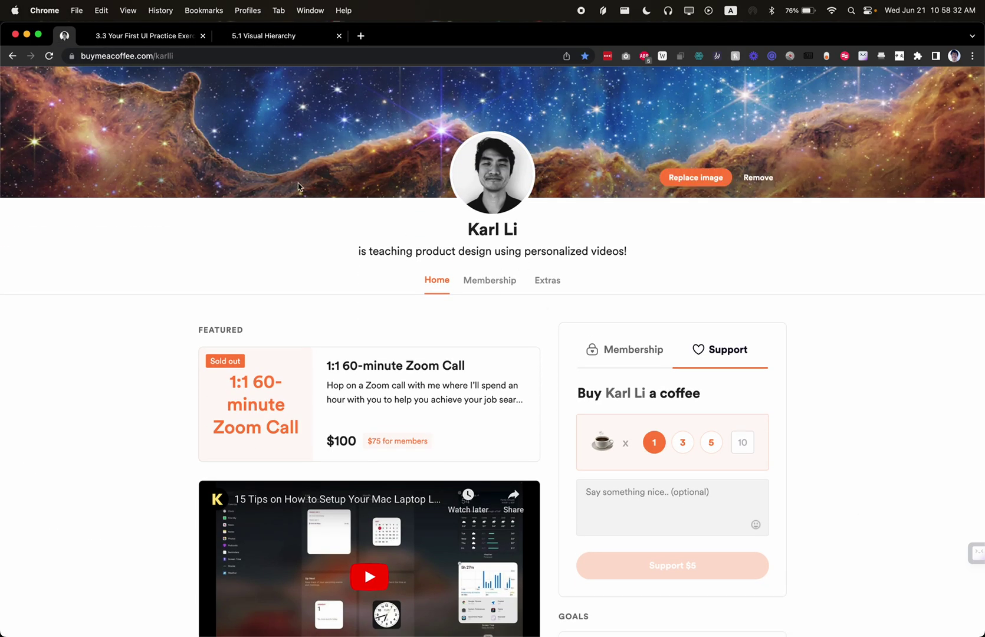
scroll(338, 253, "down", 1)
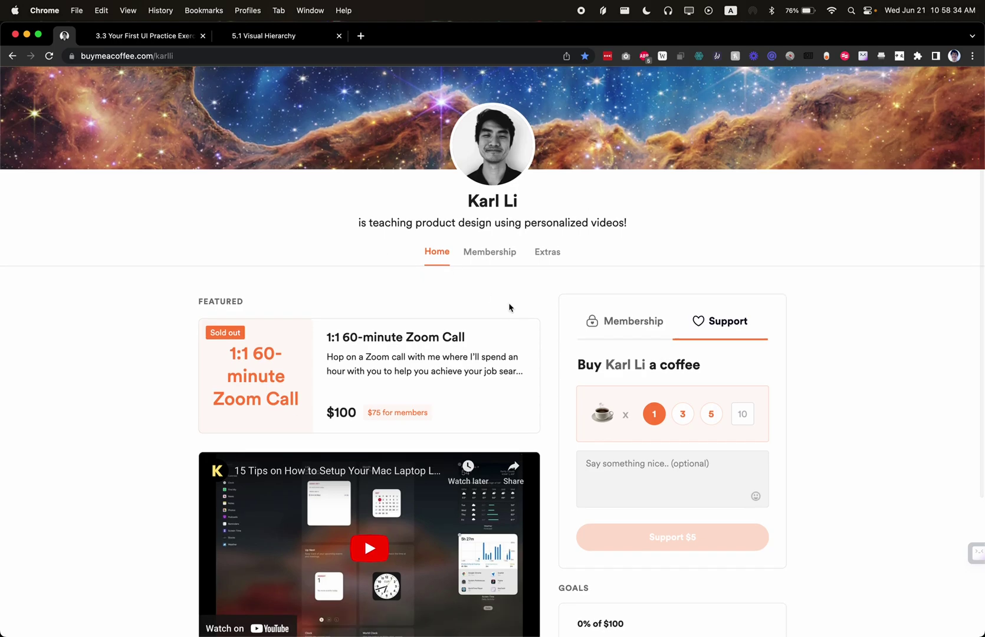
scroll(486, 290, "up", 3)
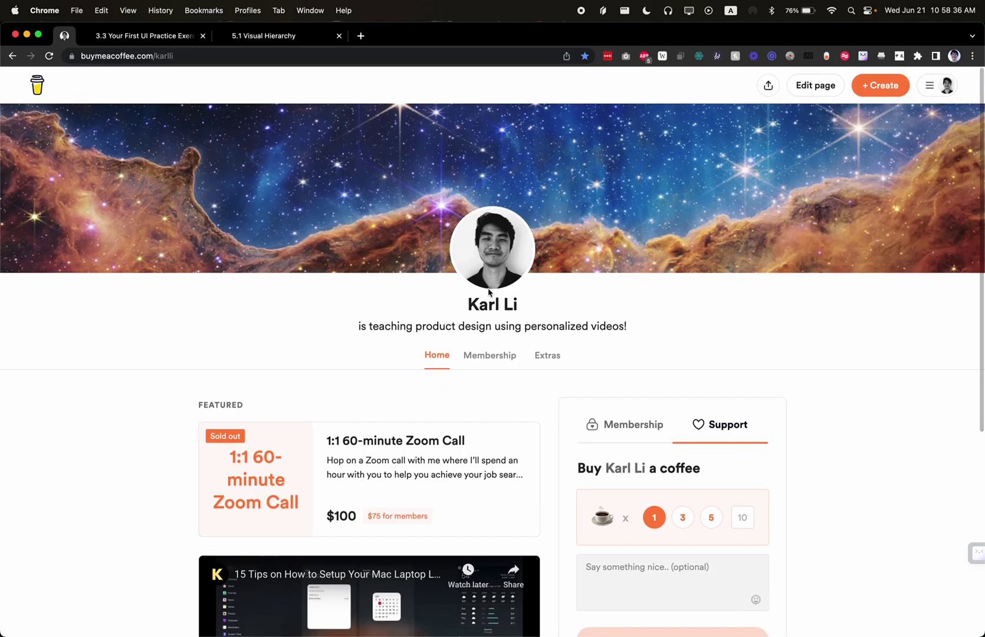